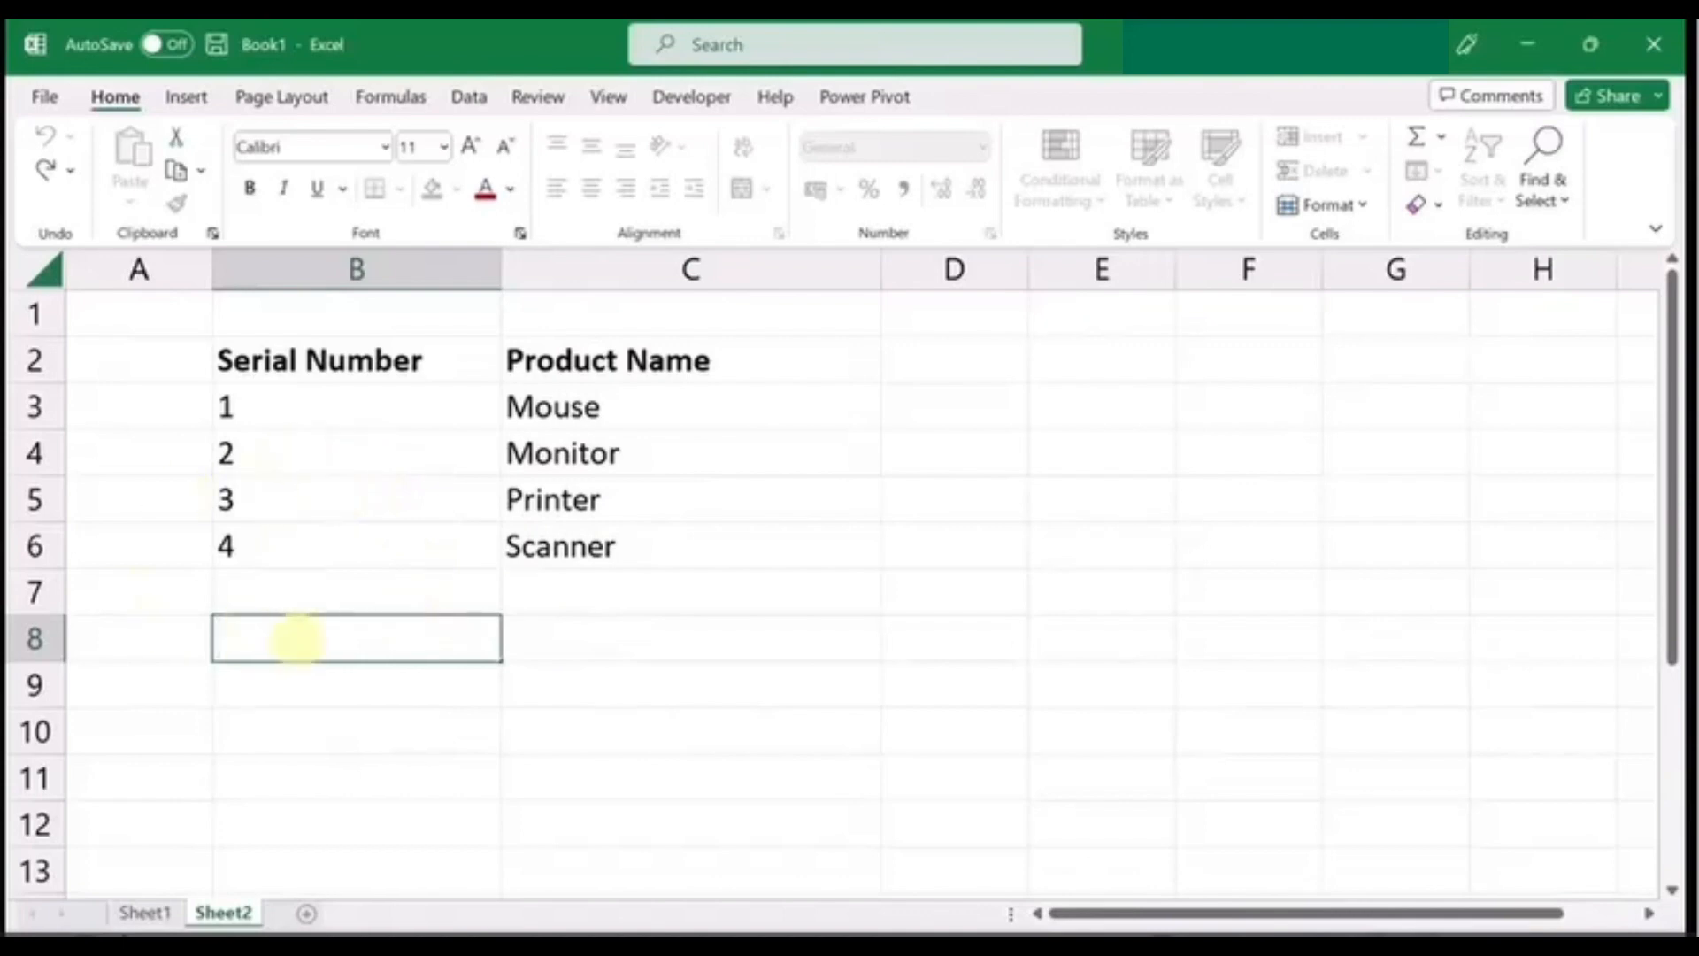
# Delete row 4 holding Monitor from the product list
pyautogui.click(32, 456)
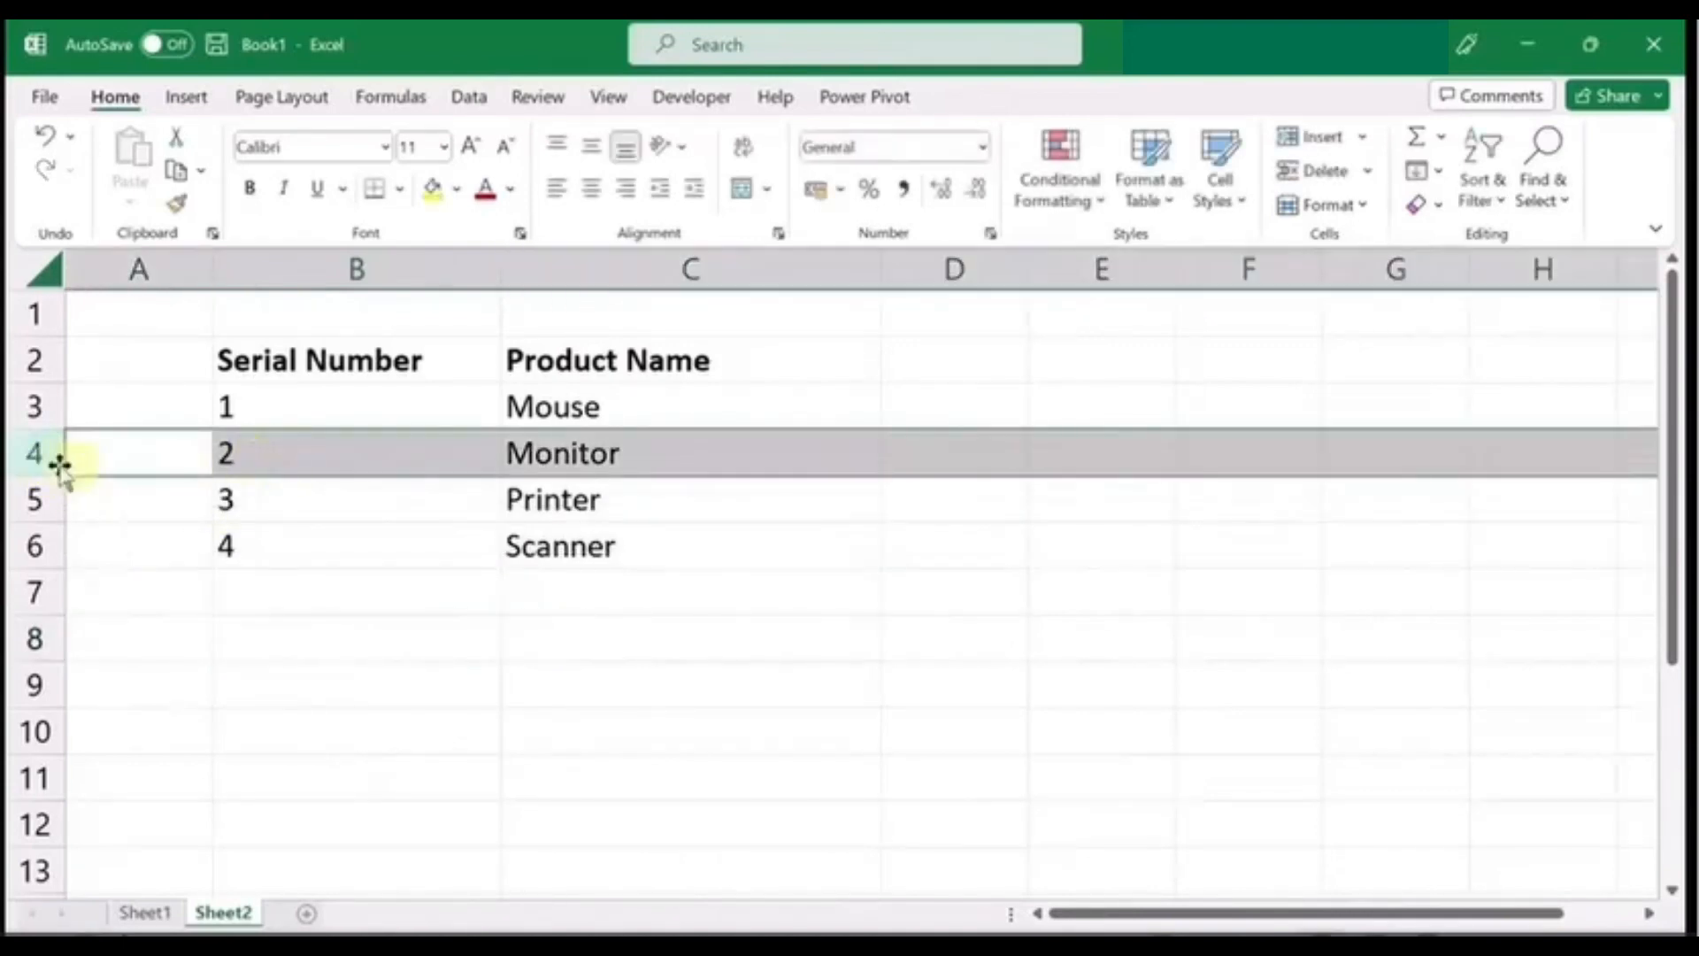
pyautogui.rightClick(33, 454)
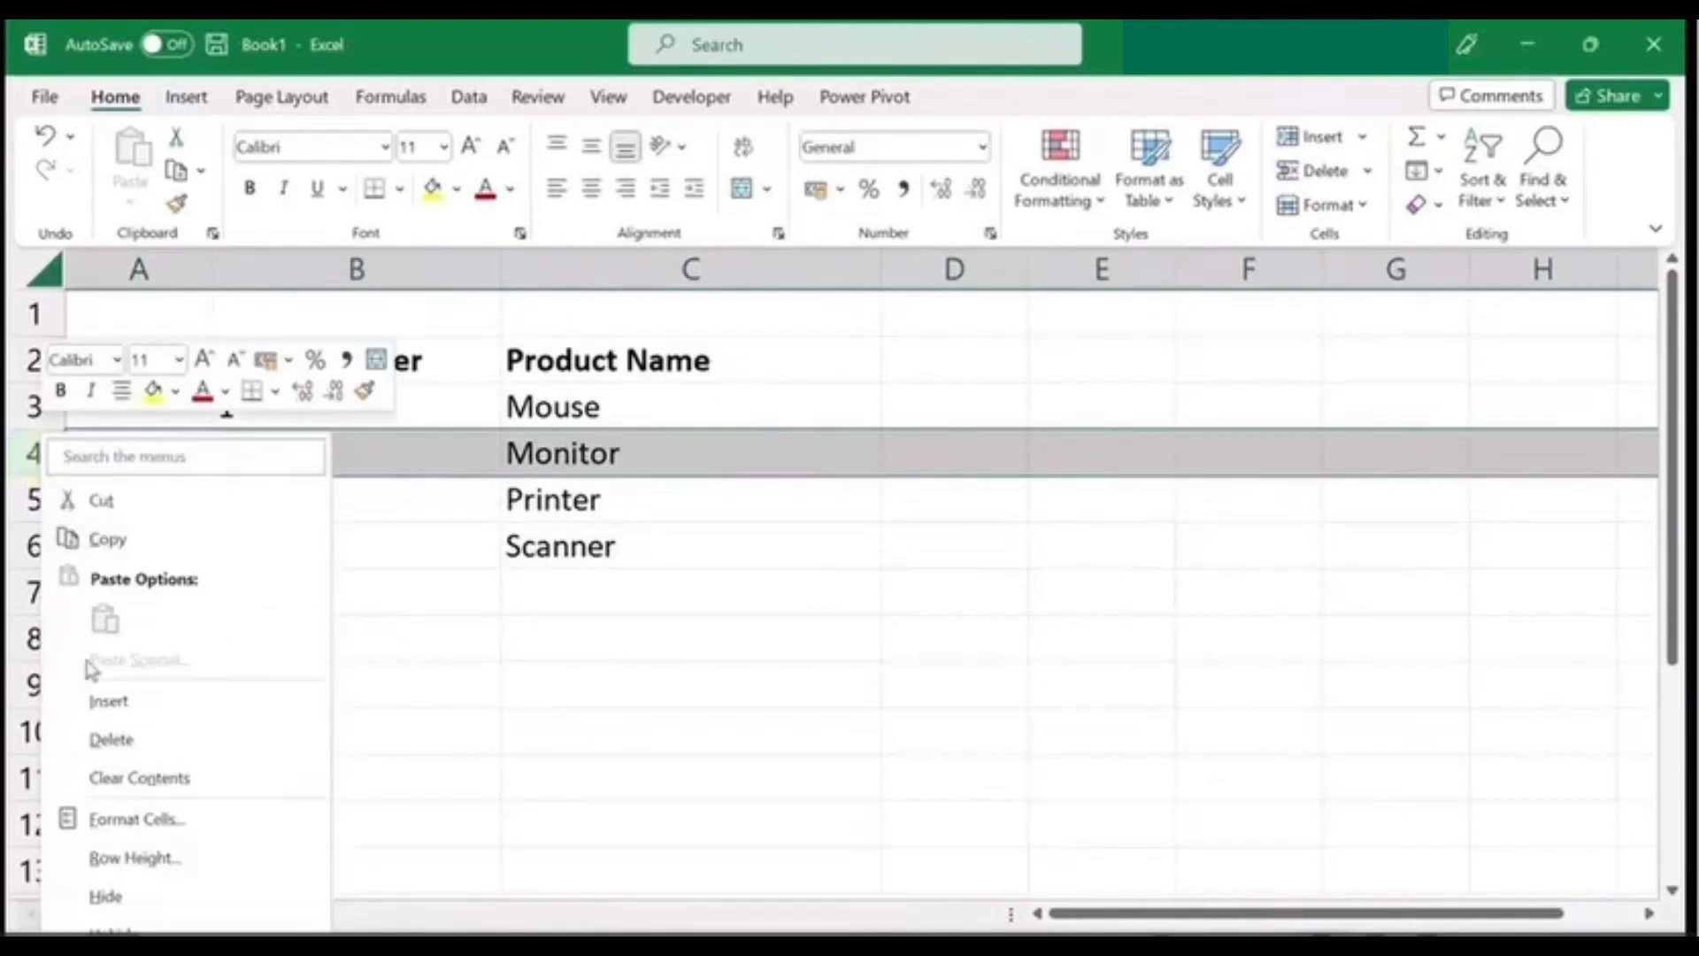
pyautogui.click(123, 751)
pyautogui.click(694, 772)
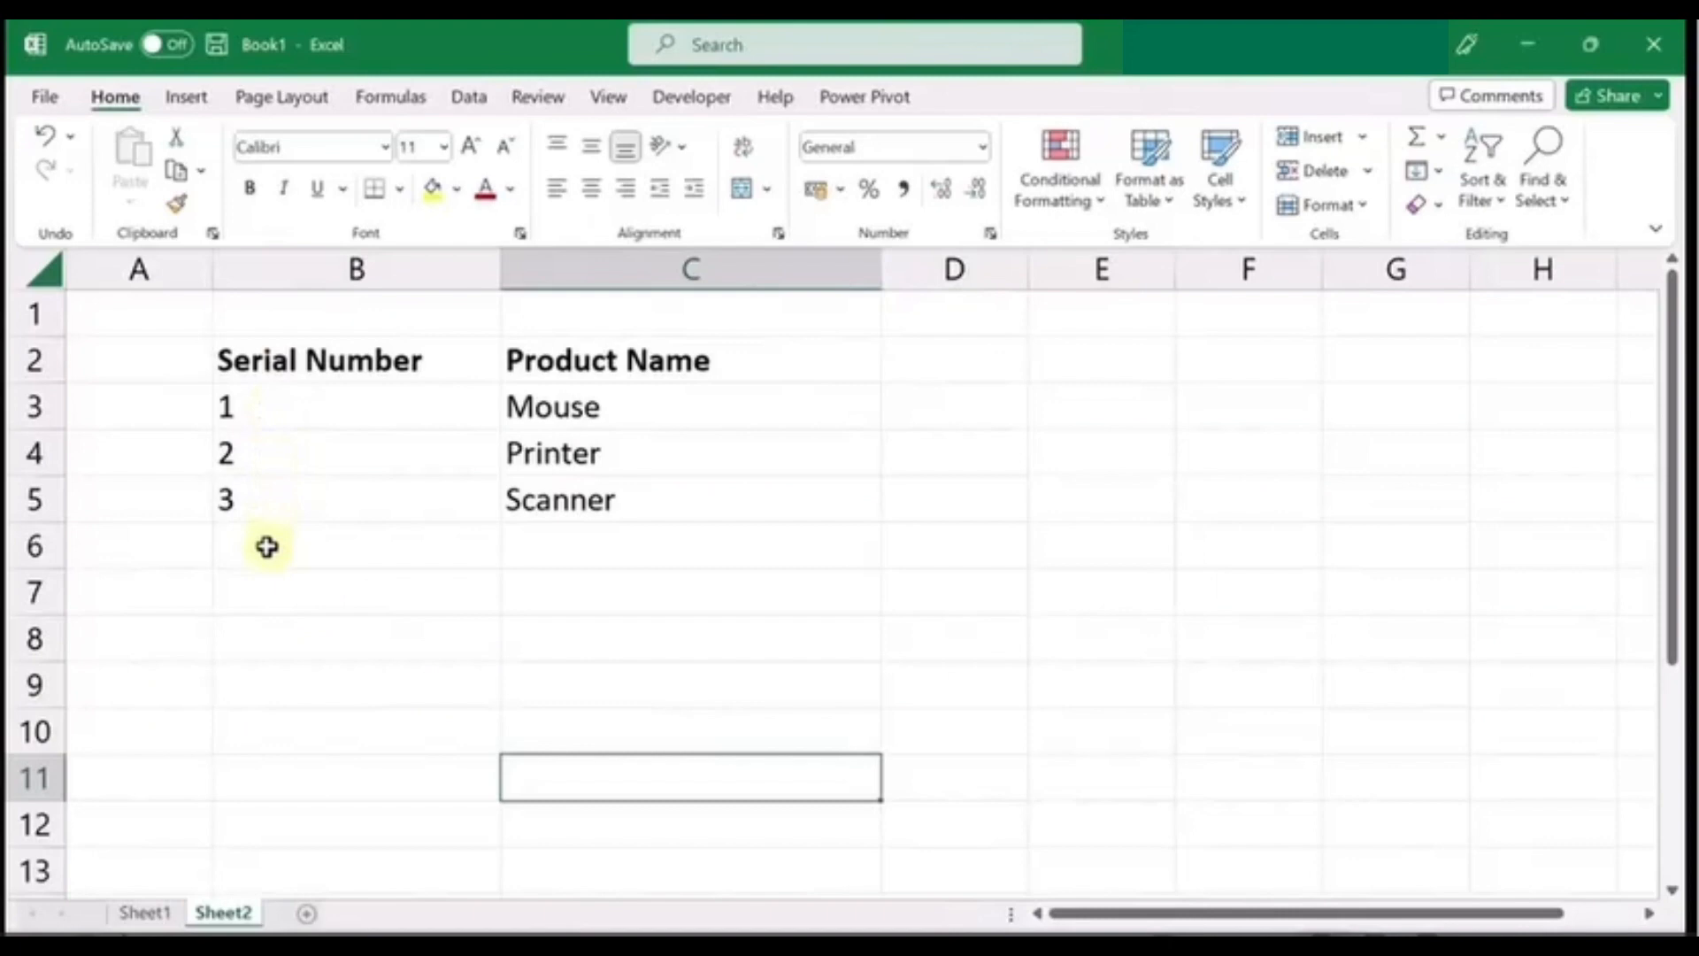
# Clear the old serial numbers and enter =SEQUENCE(10) in B3
pyautogui.moveTo(272, 409); pyautogui.dragTo(259, 499)
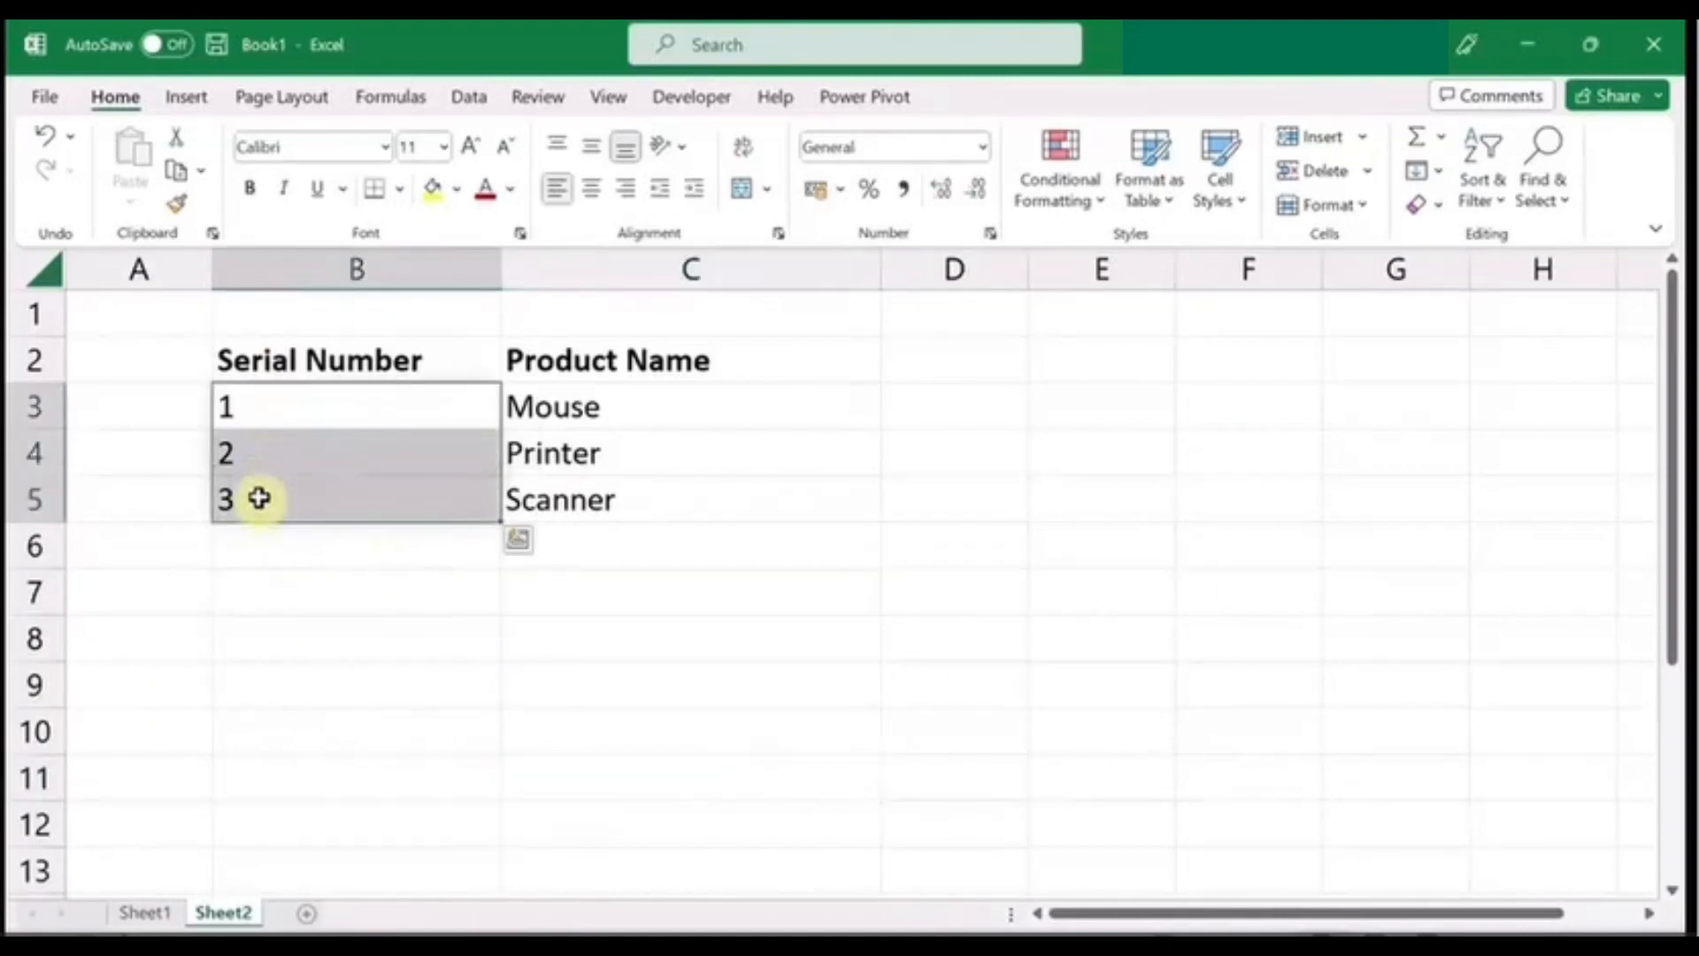
pyautogui.press('Delete')
pyautogui.click(304, 671)
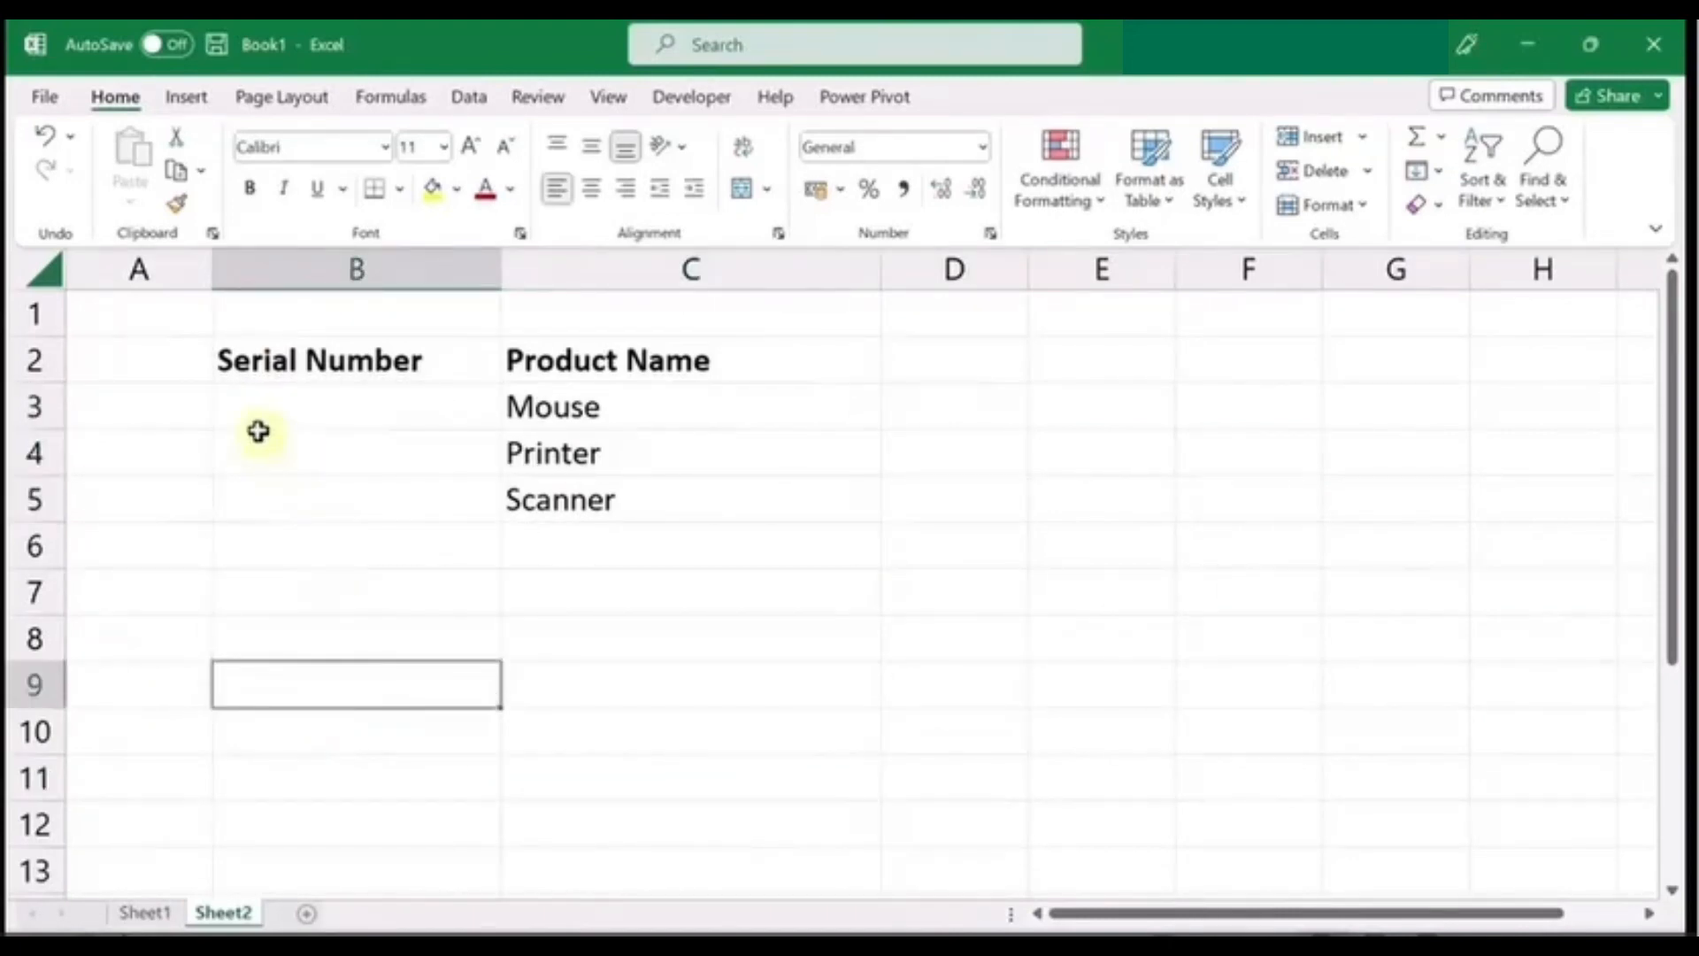
pyautogui.click(258, 423)
pyautogui.write('=')
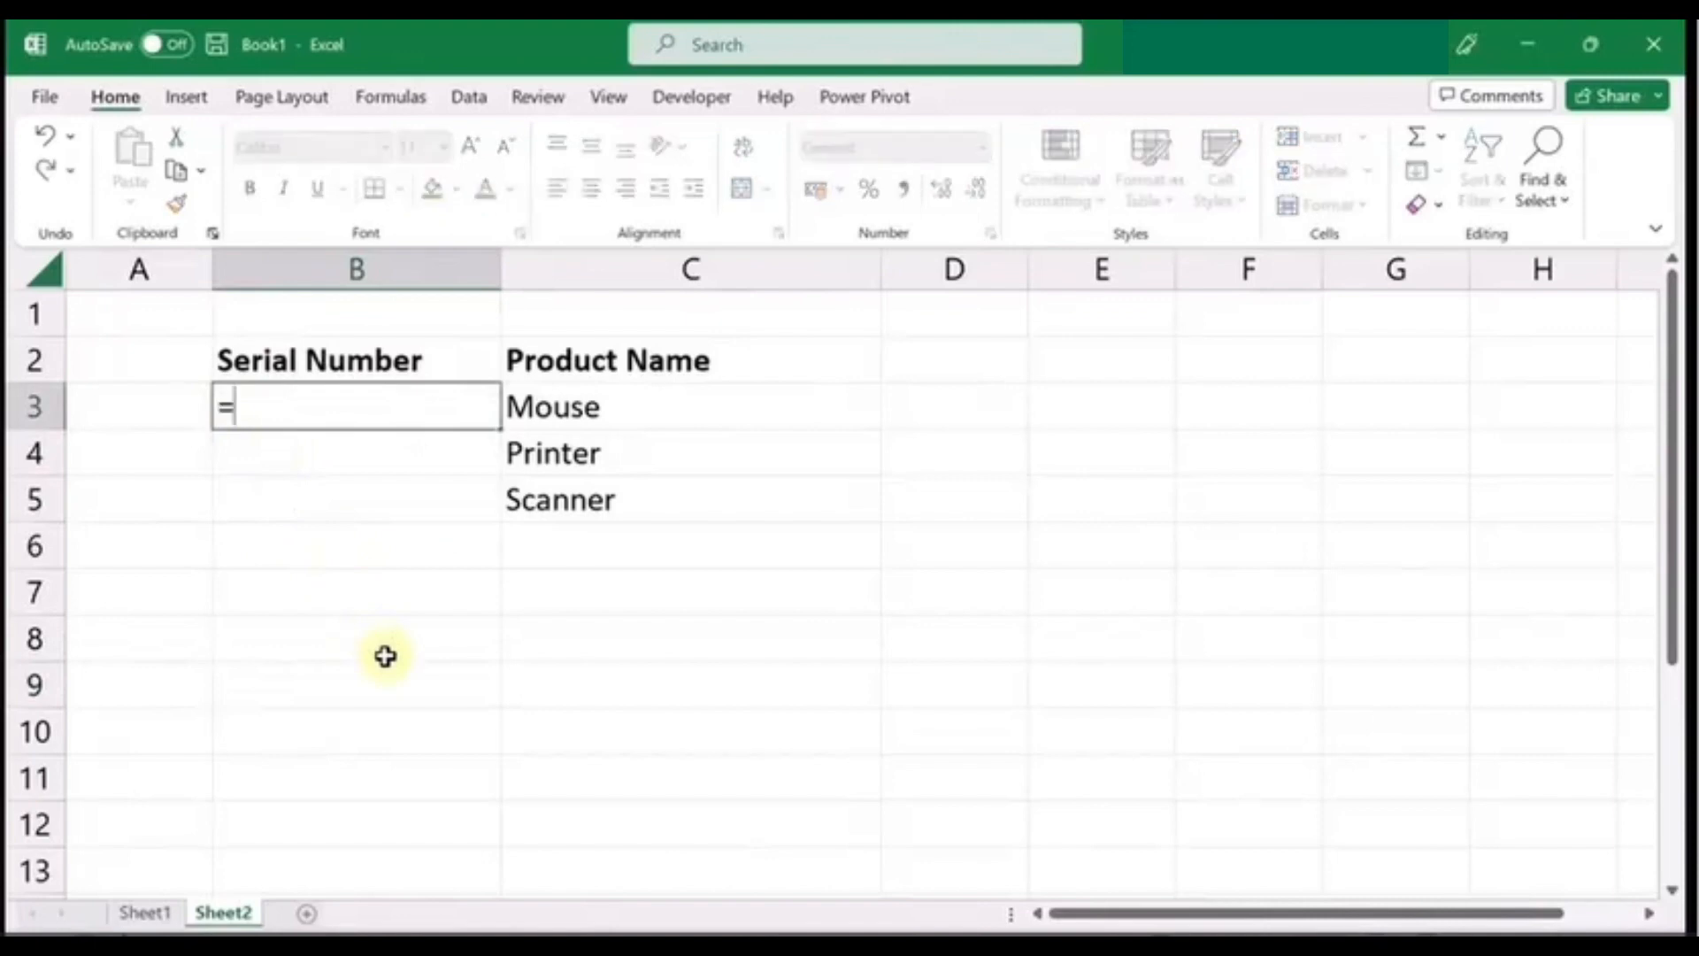
pyautogui.write('seq')
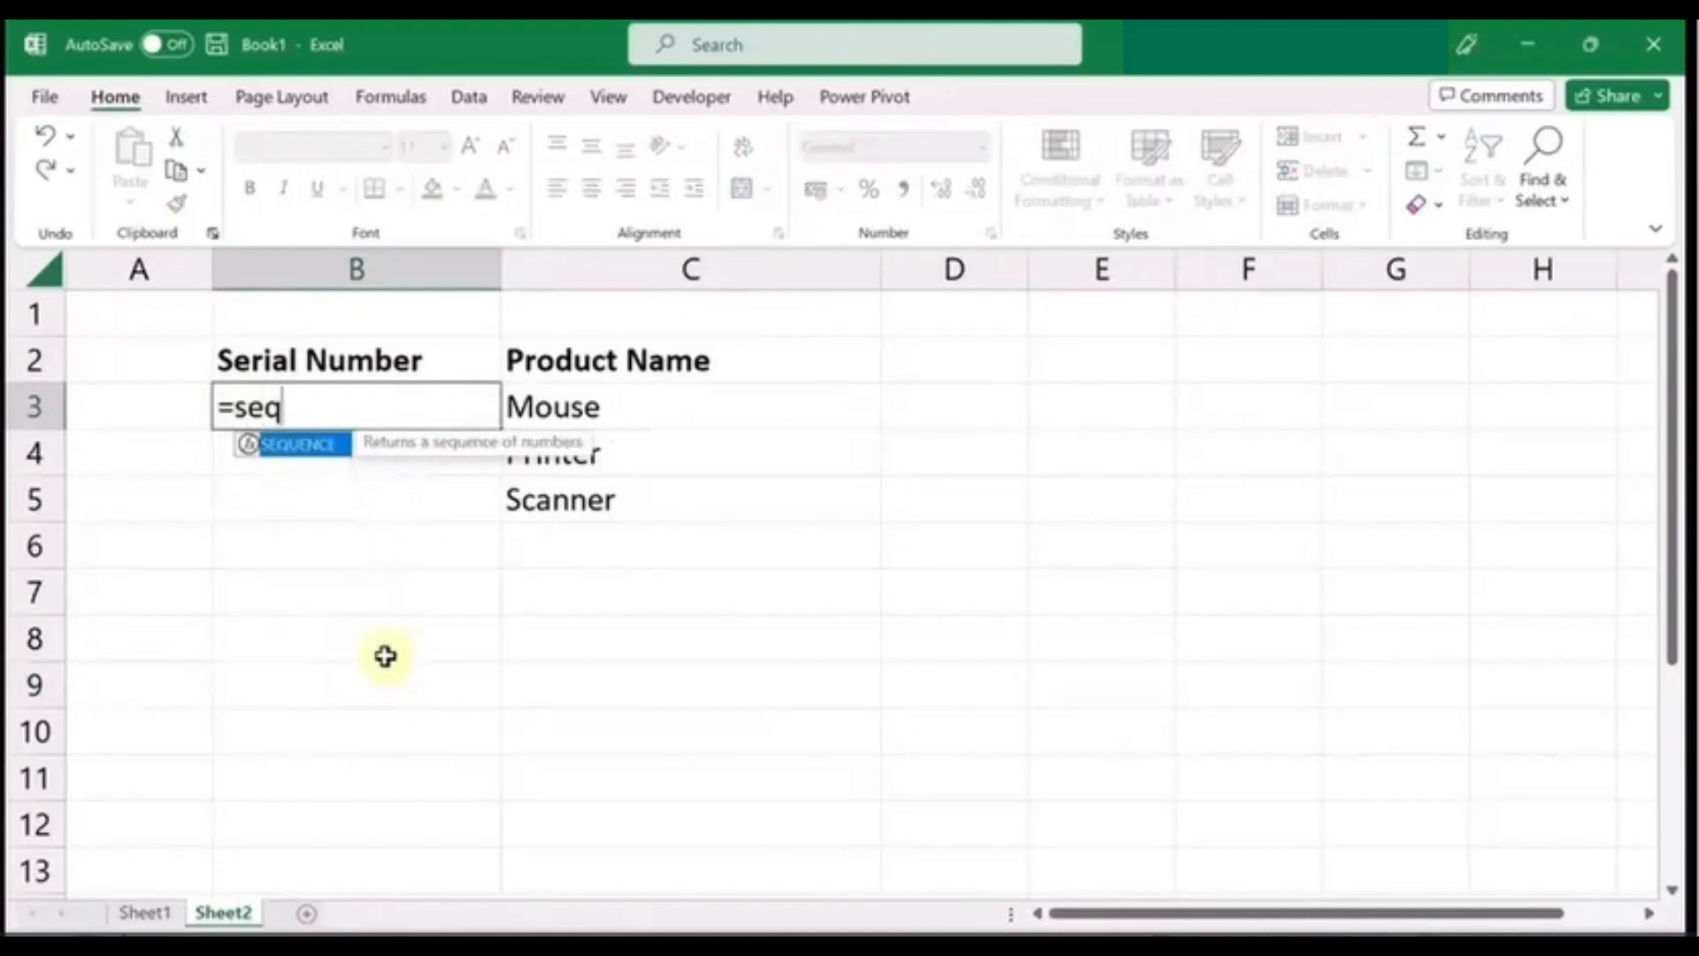
pyautogui.press('Tab')
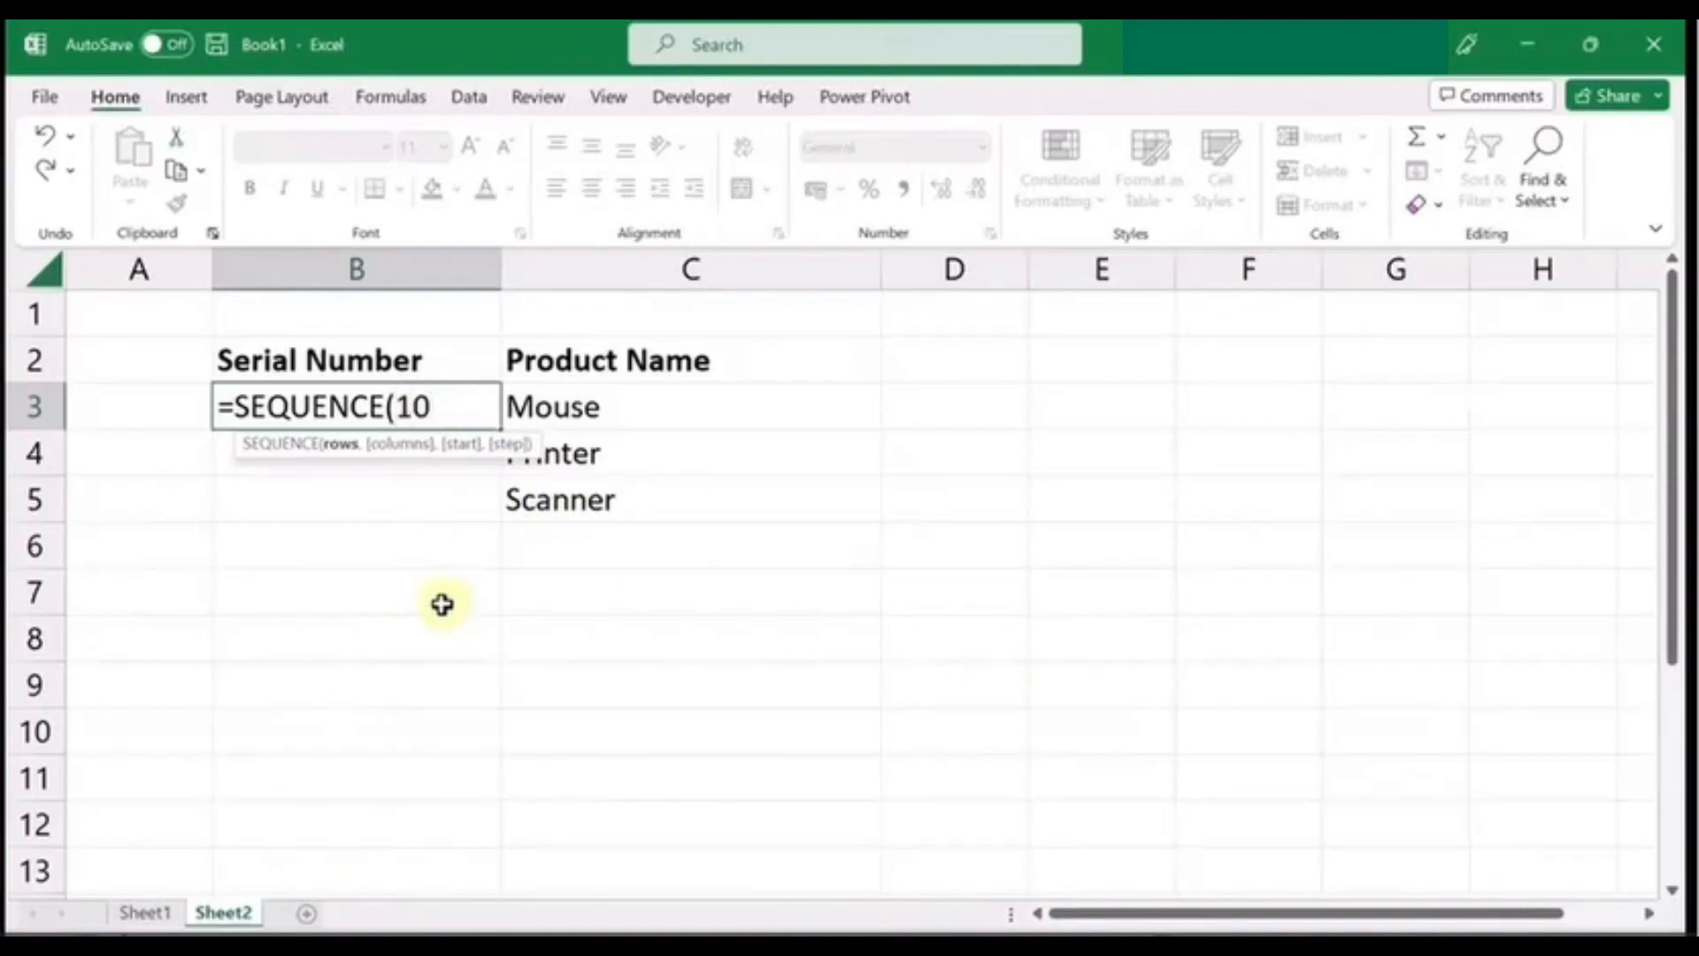
pyautogui.write(')')
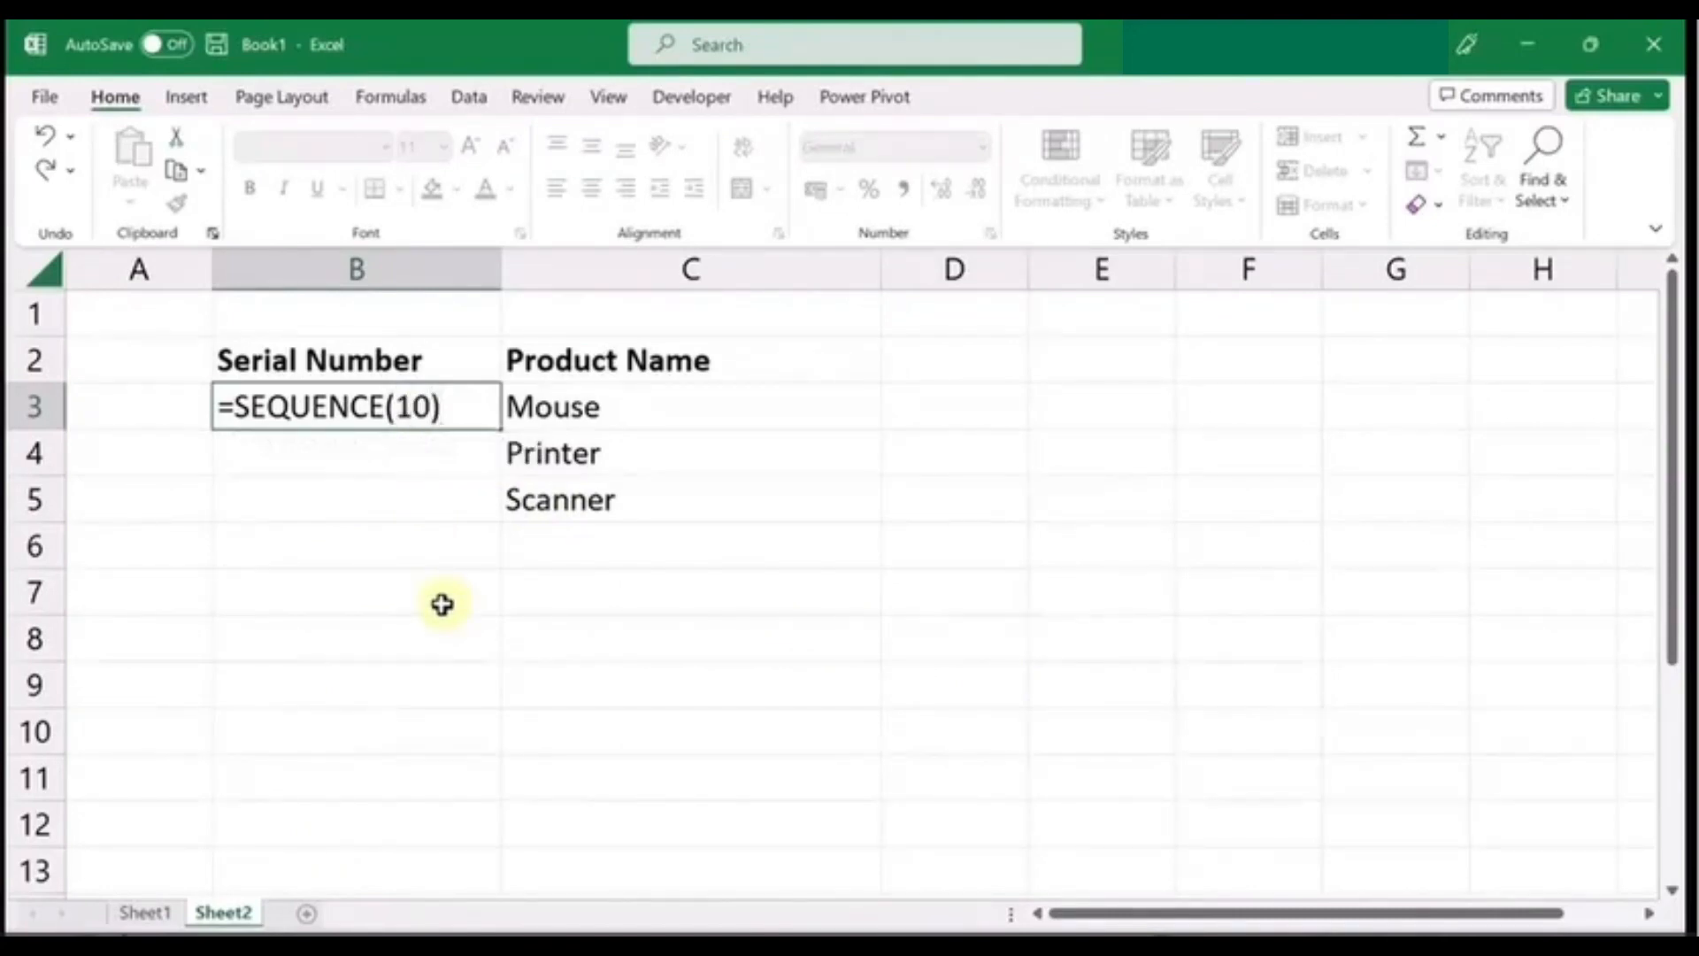
pyautogui.press('Return')
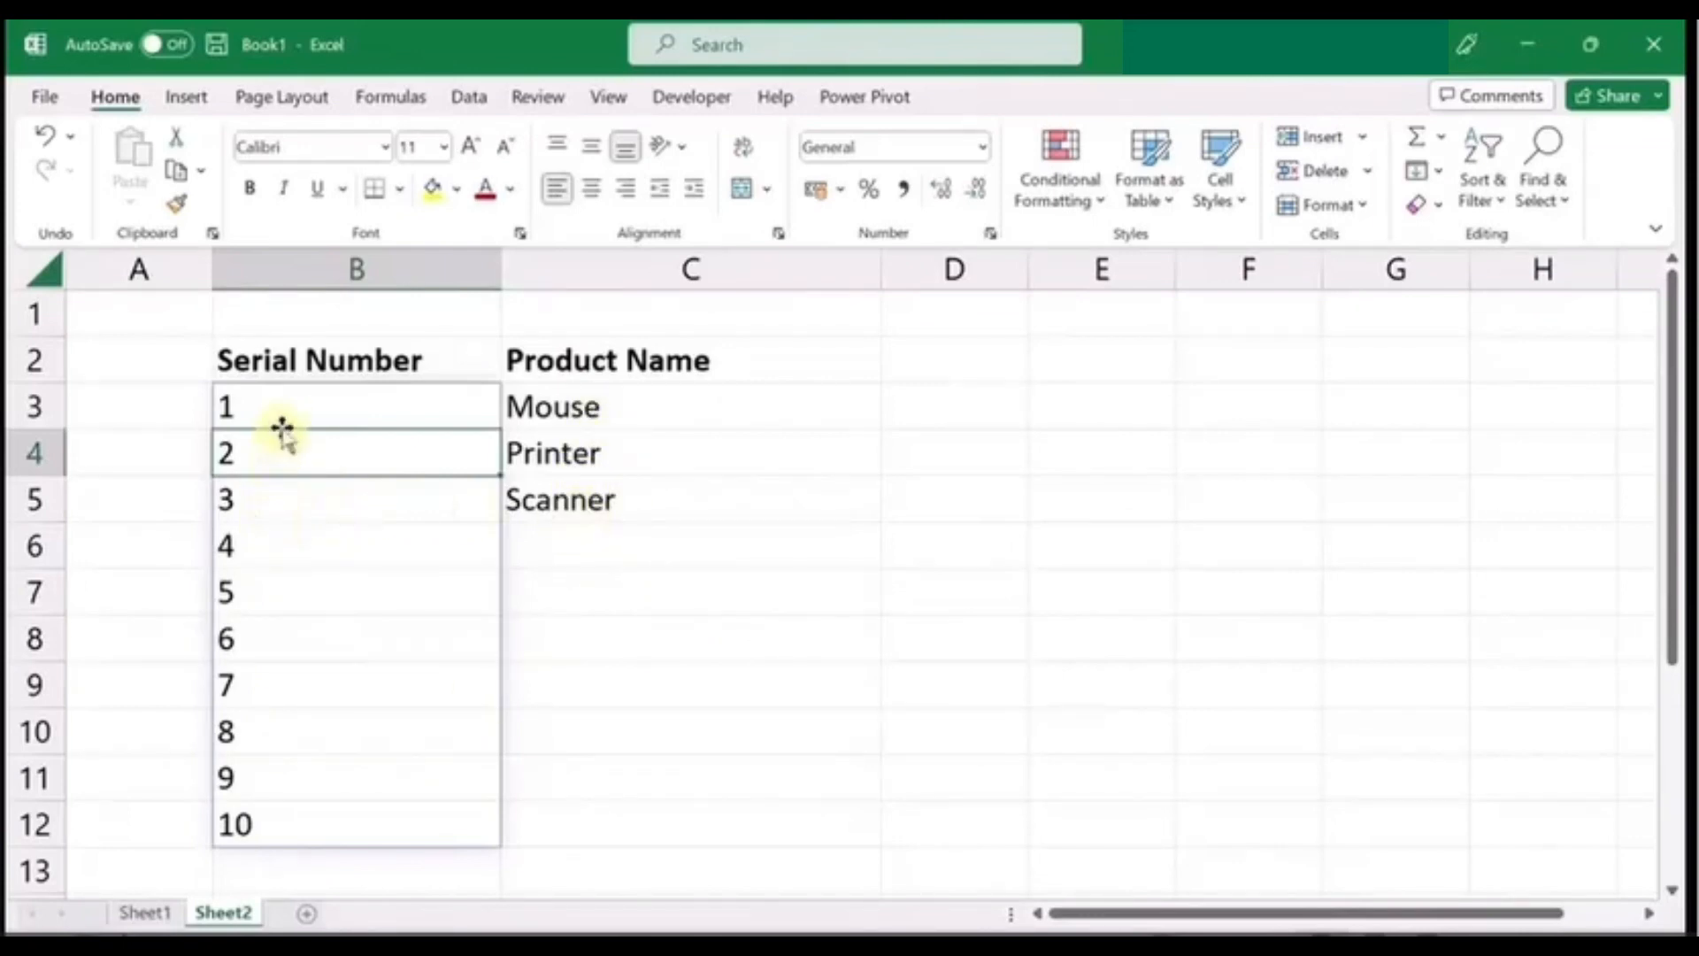
# Change the B3 formula to =SEQUENCE(COUNTA(C3:C100))
pyautogui.click(284, 399)
pyautogui.write('=SEQUENCE(10)')
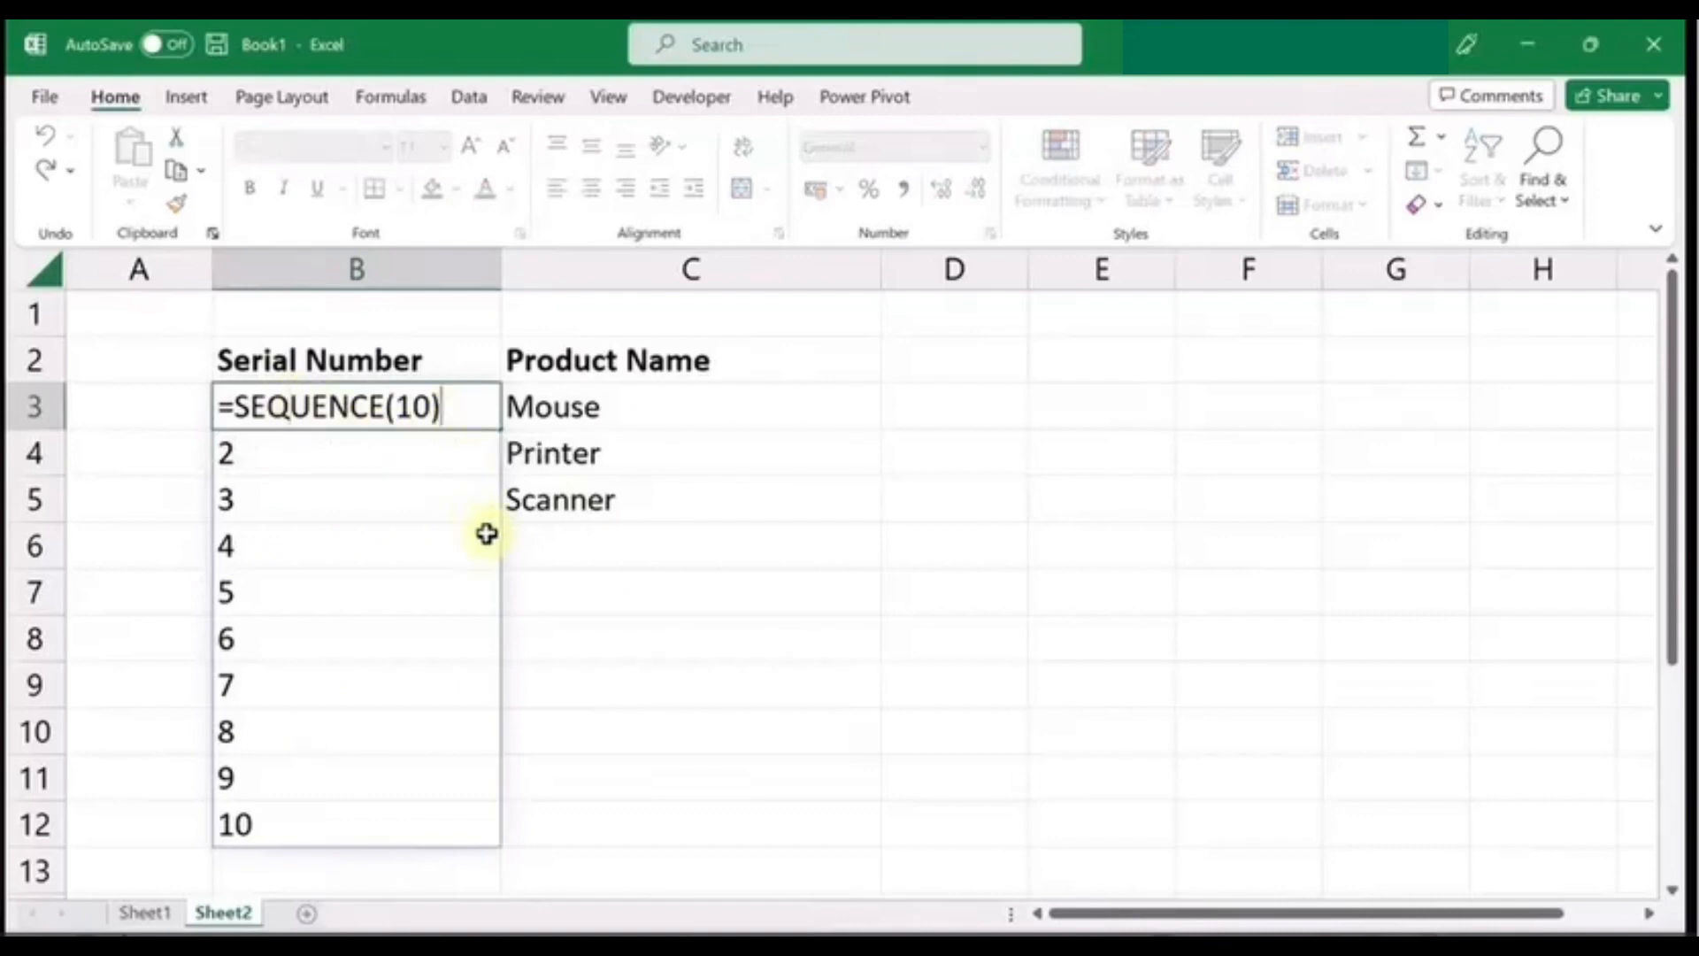
pyautogui.press('BackSpace')
pyautogui.press('BackSpace')
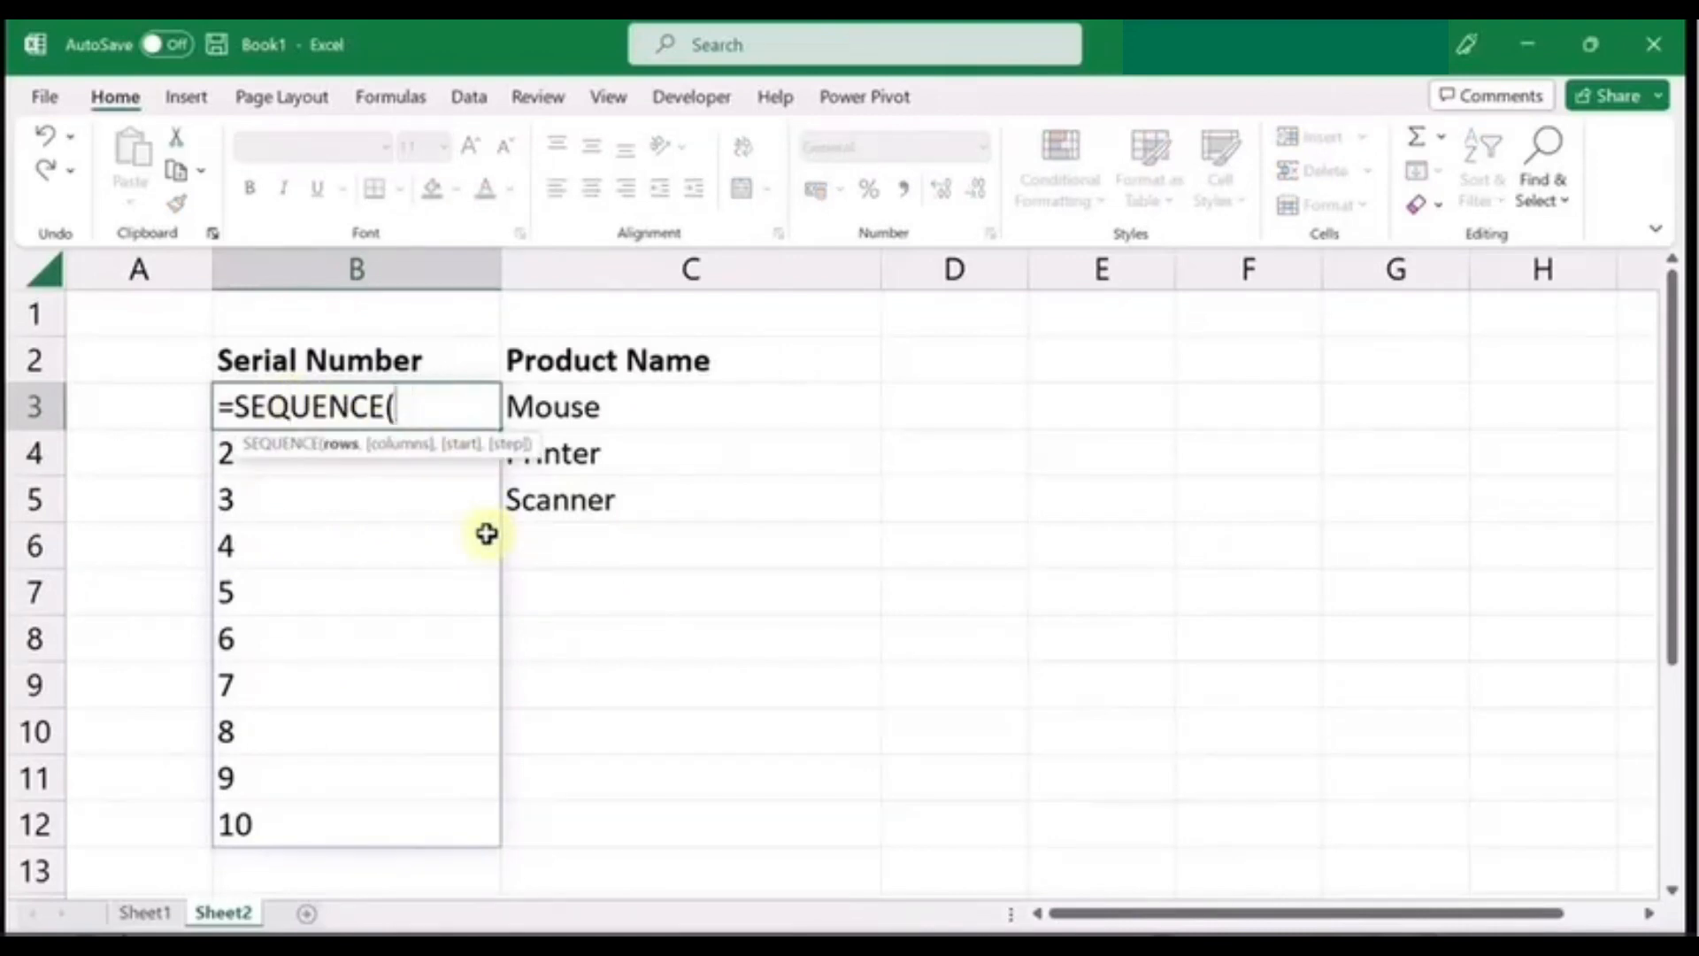
pyautogui.write('counta')
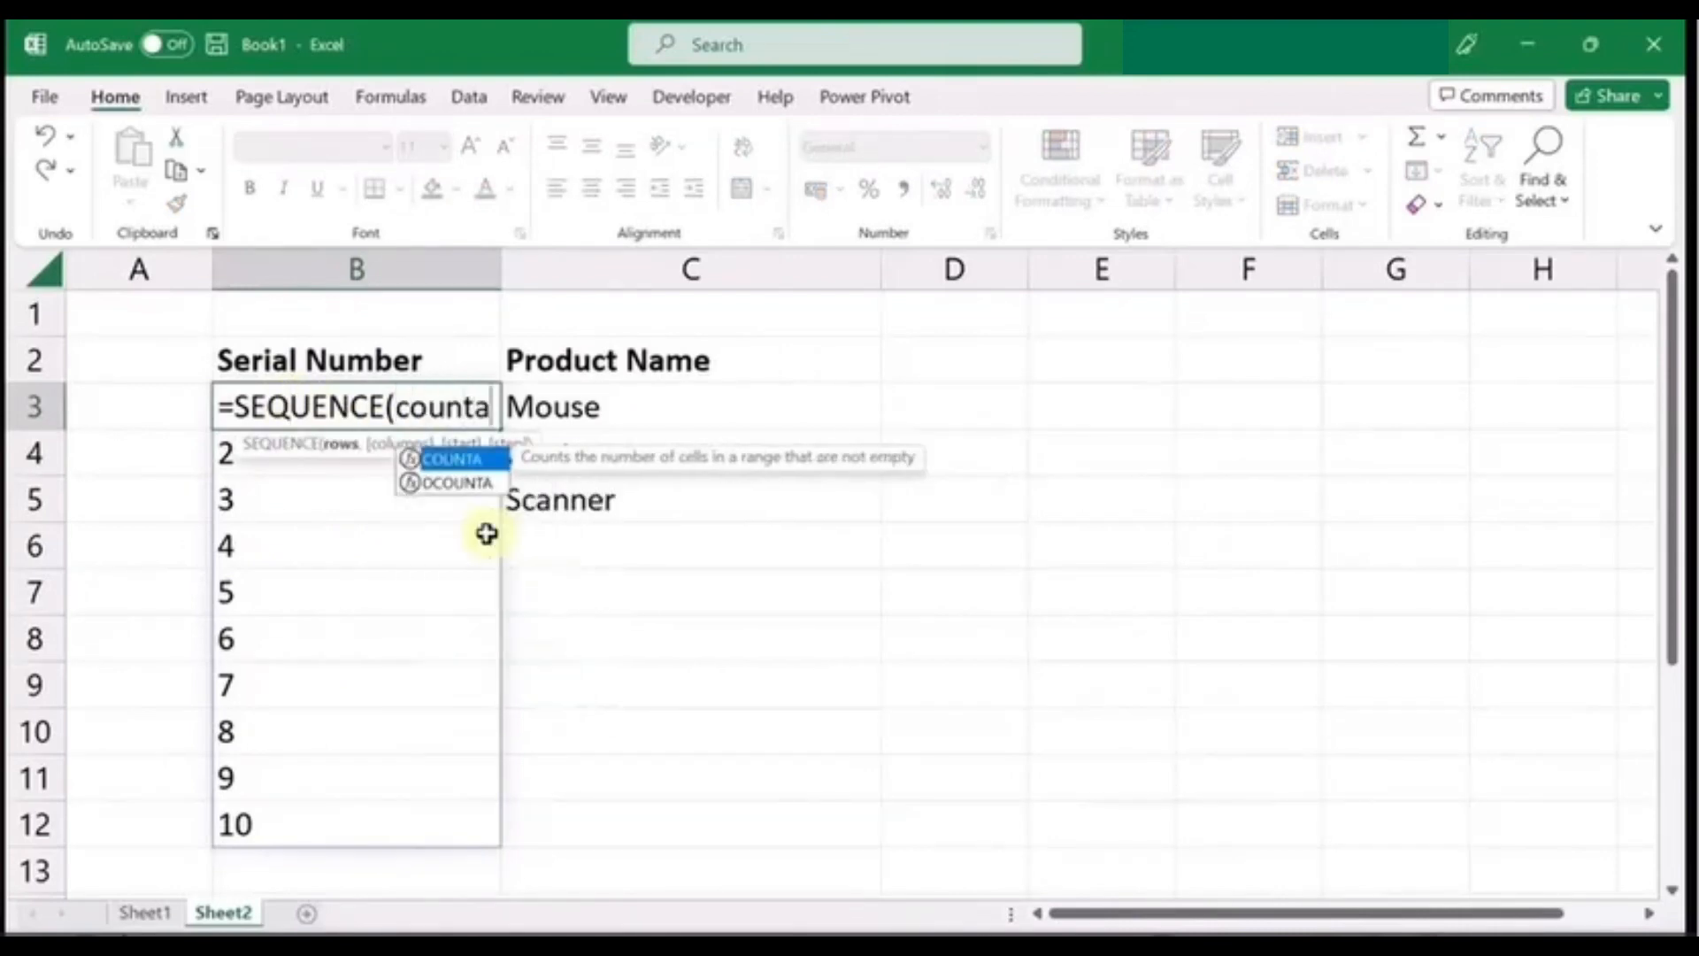
pyautogui.write('(')
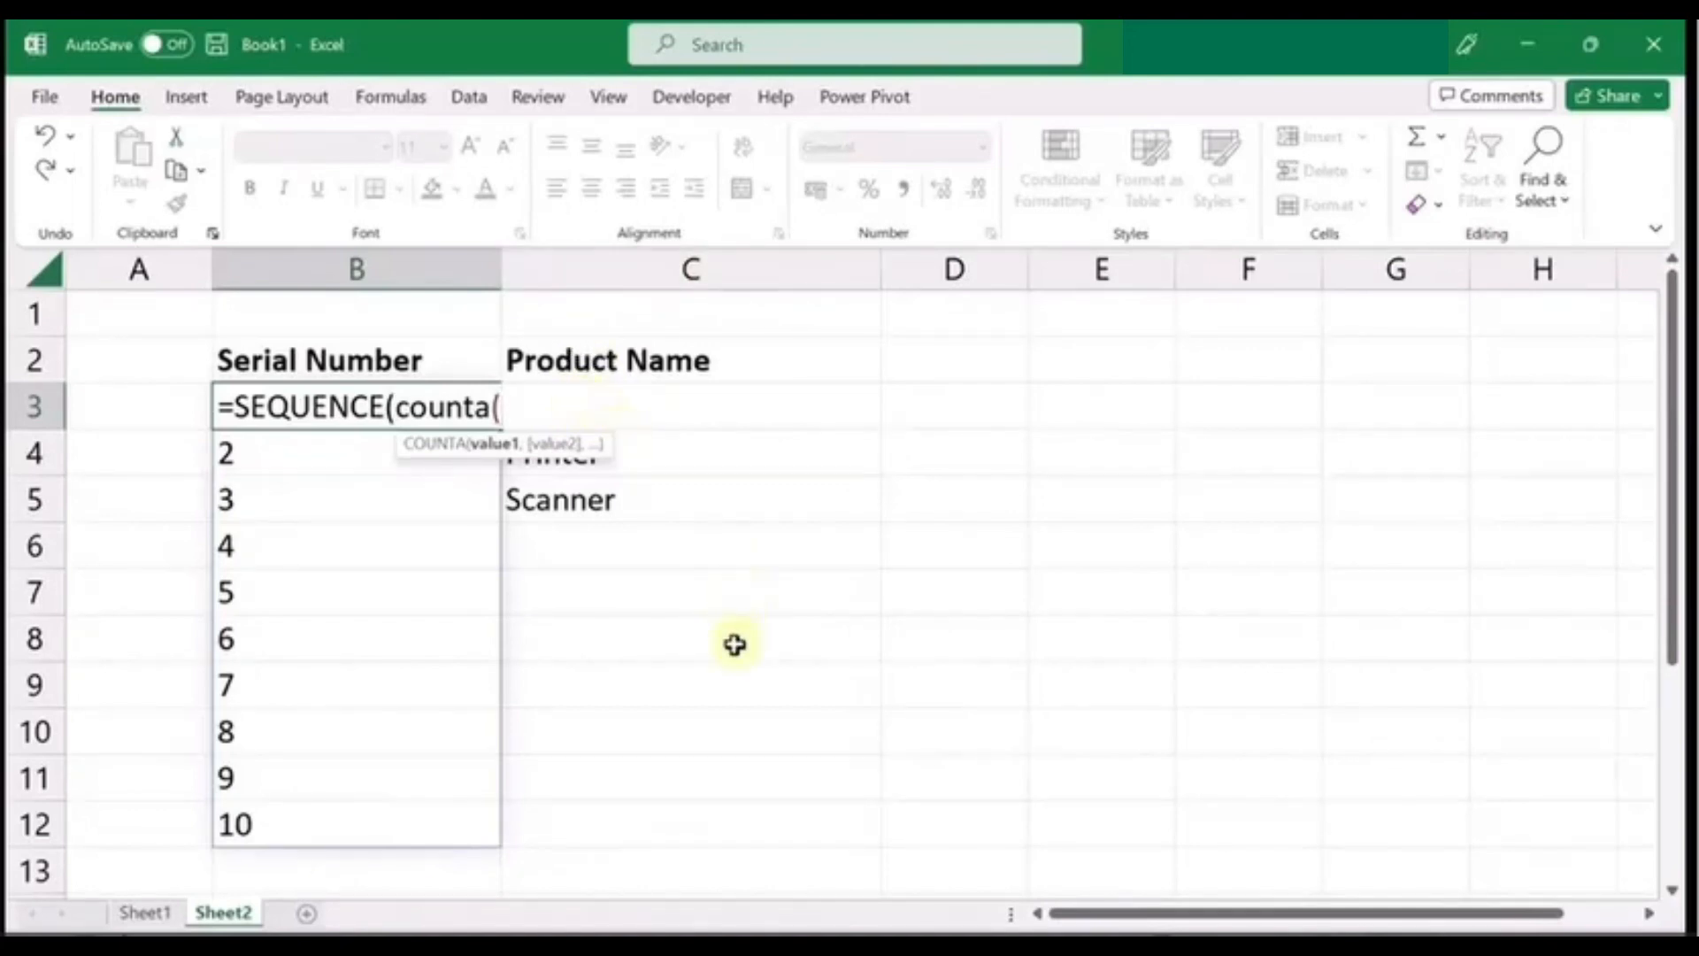
pyautogui.write('c3')
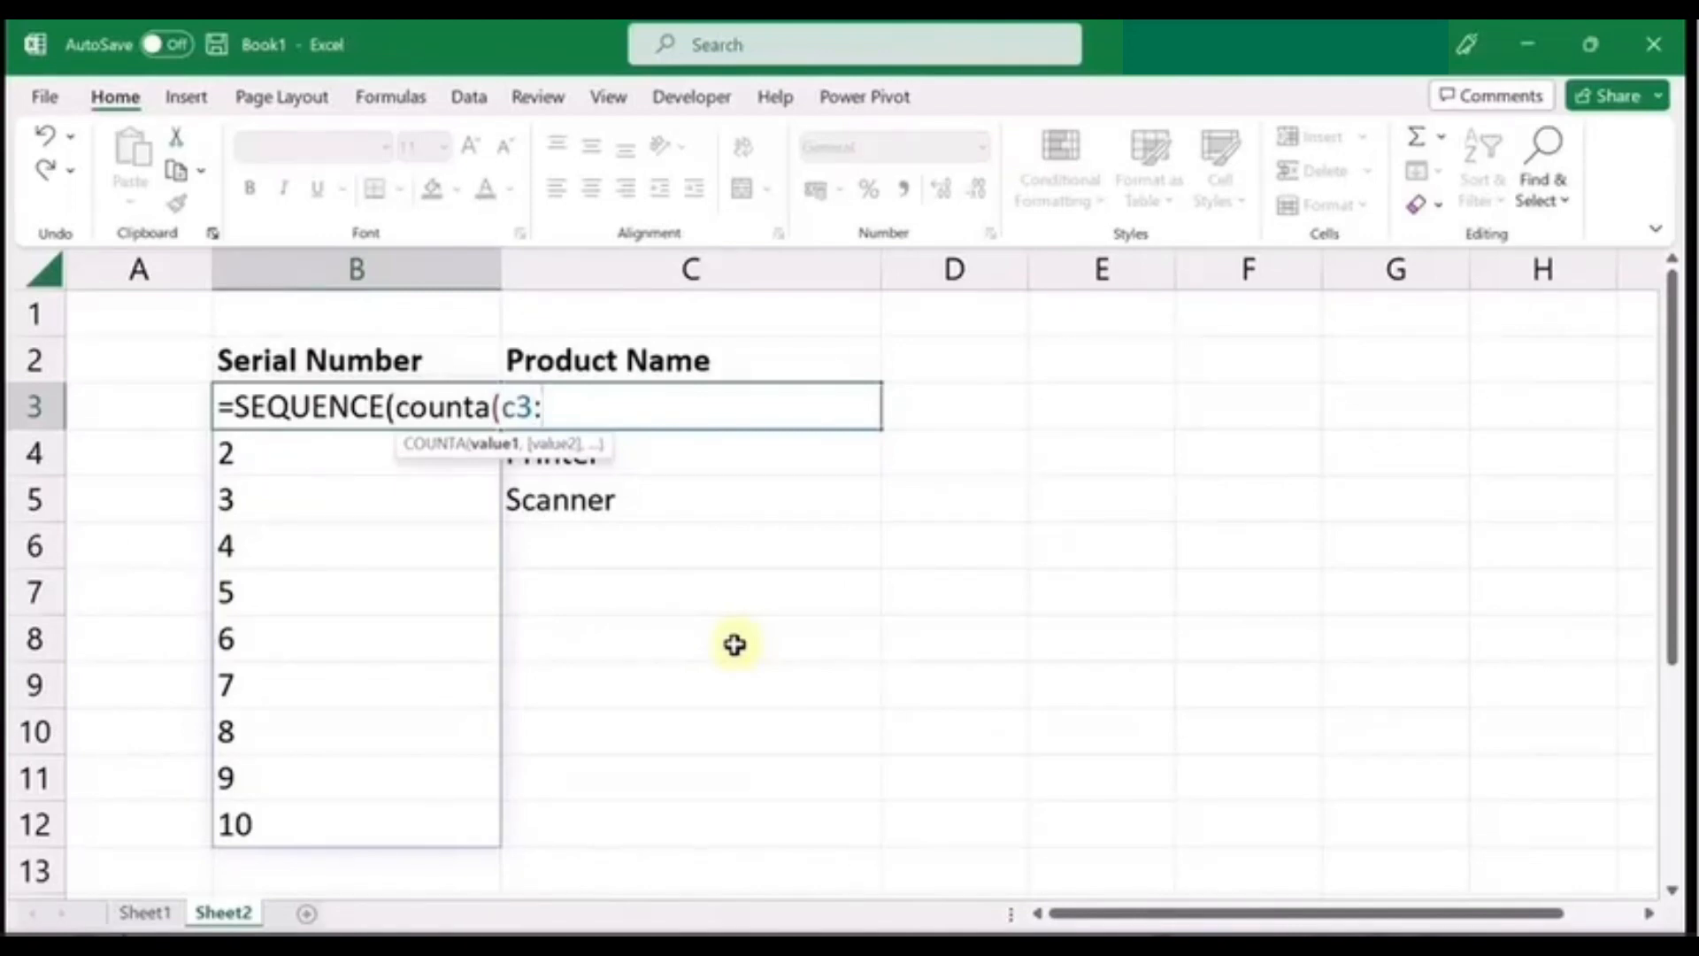
pyautogui.write(':c100')
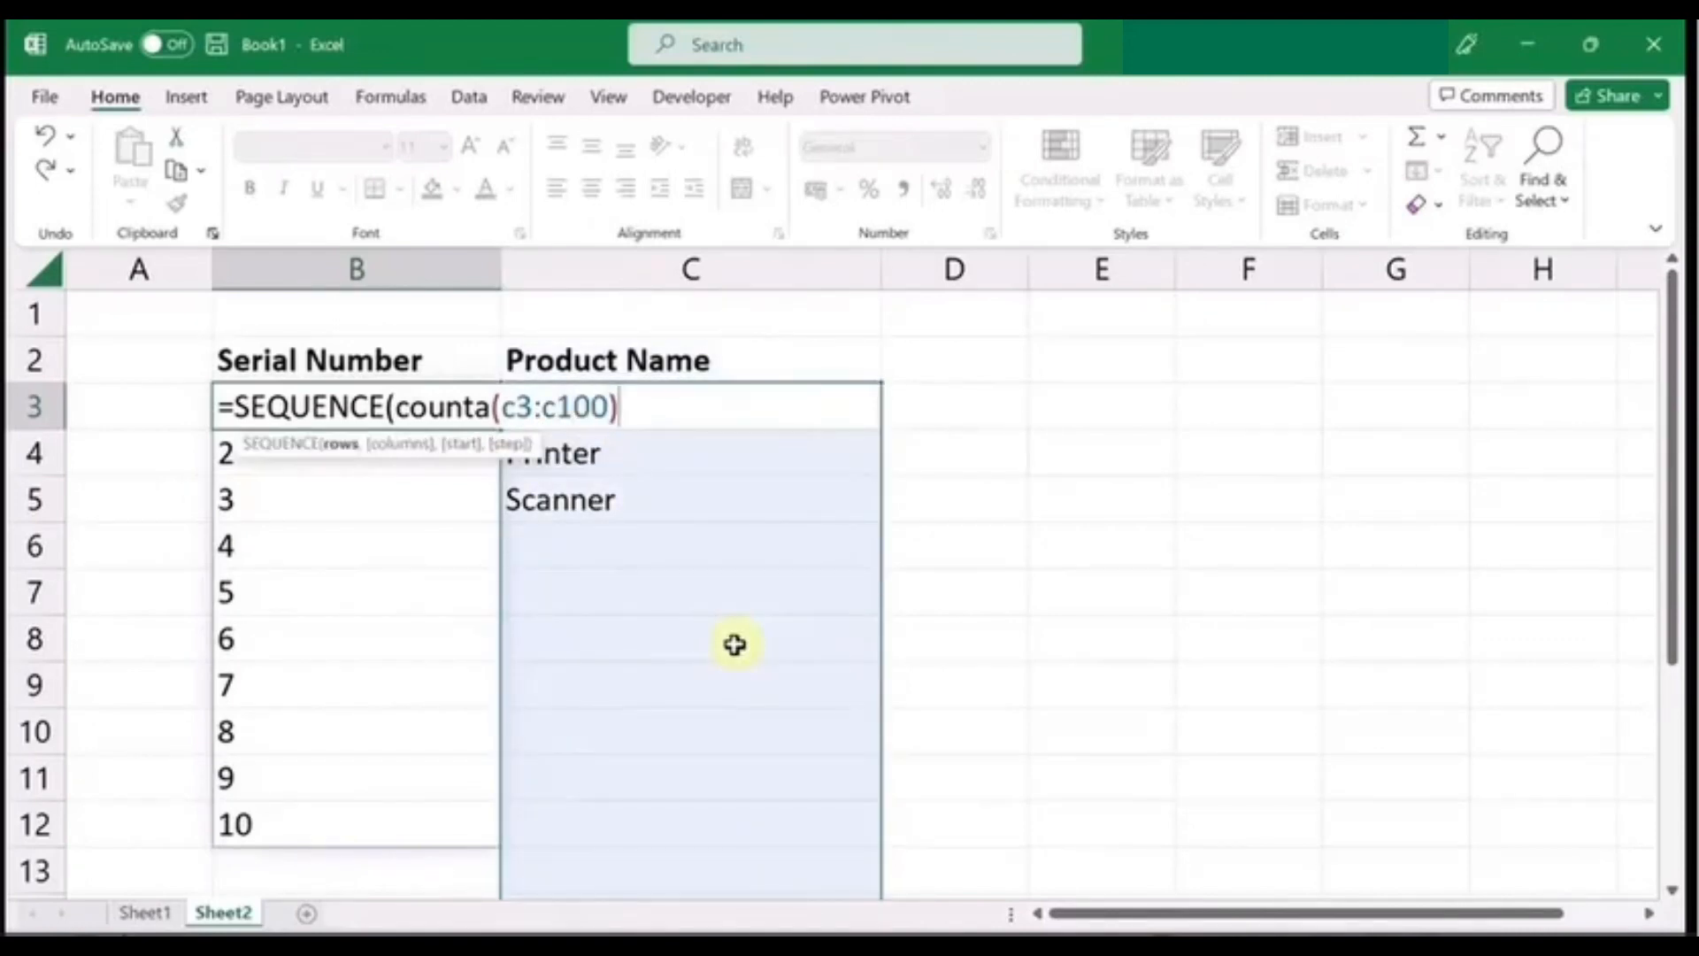
pyautogui.write(')')
pyautogui.press('Return')
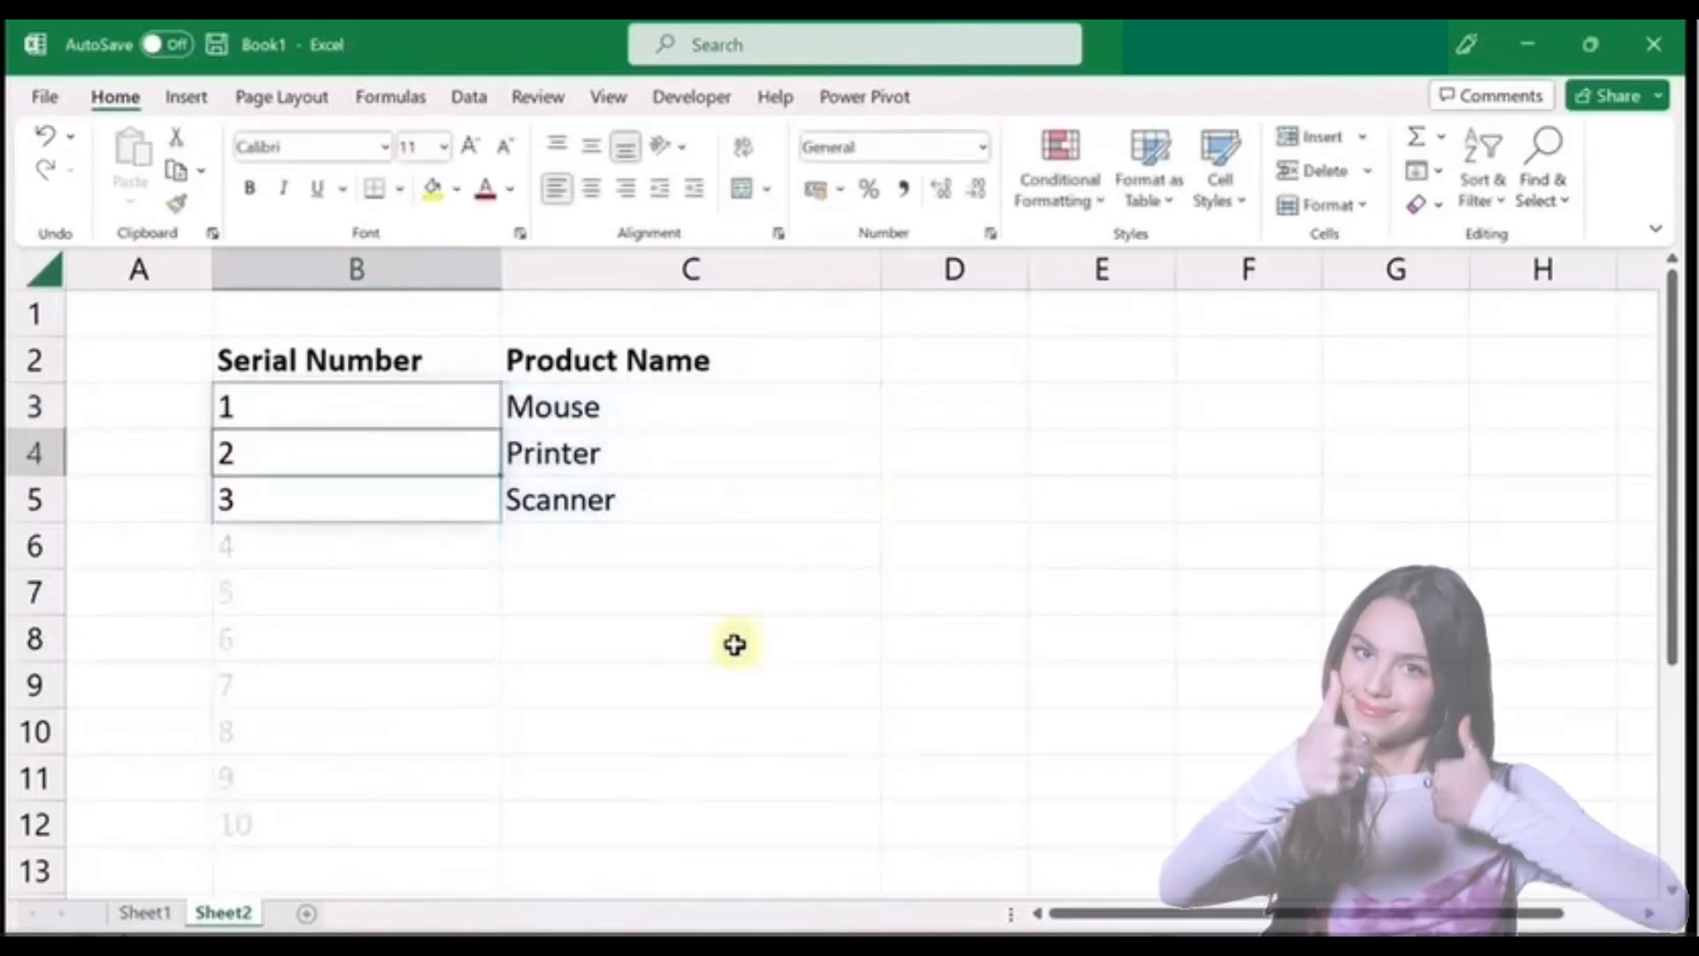
# Add four test product entries from C6 down to check the automatic numbering
pyautogui.click(774, 554)
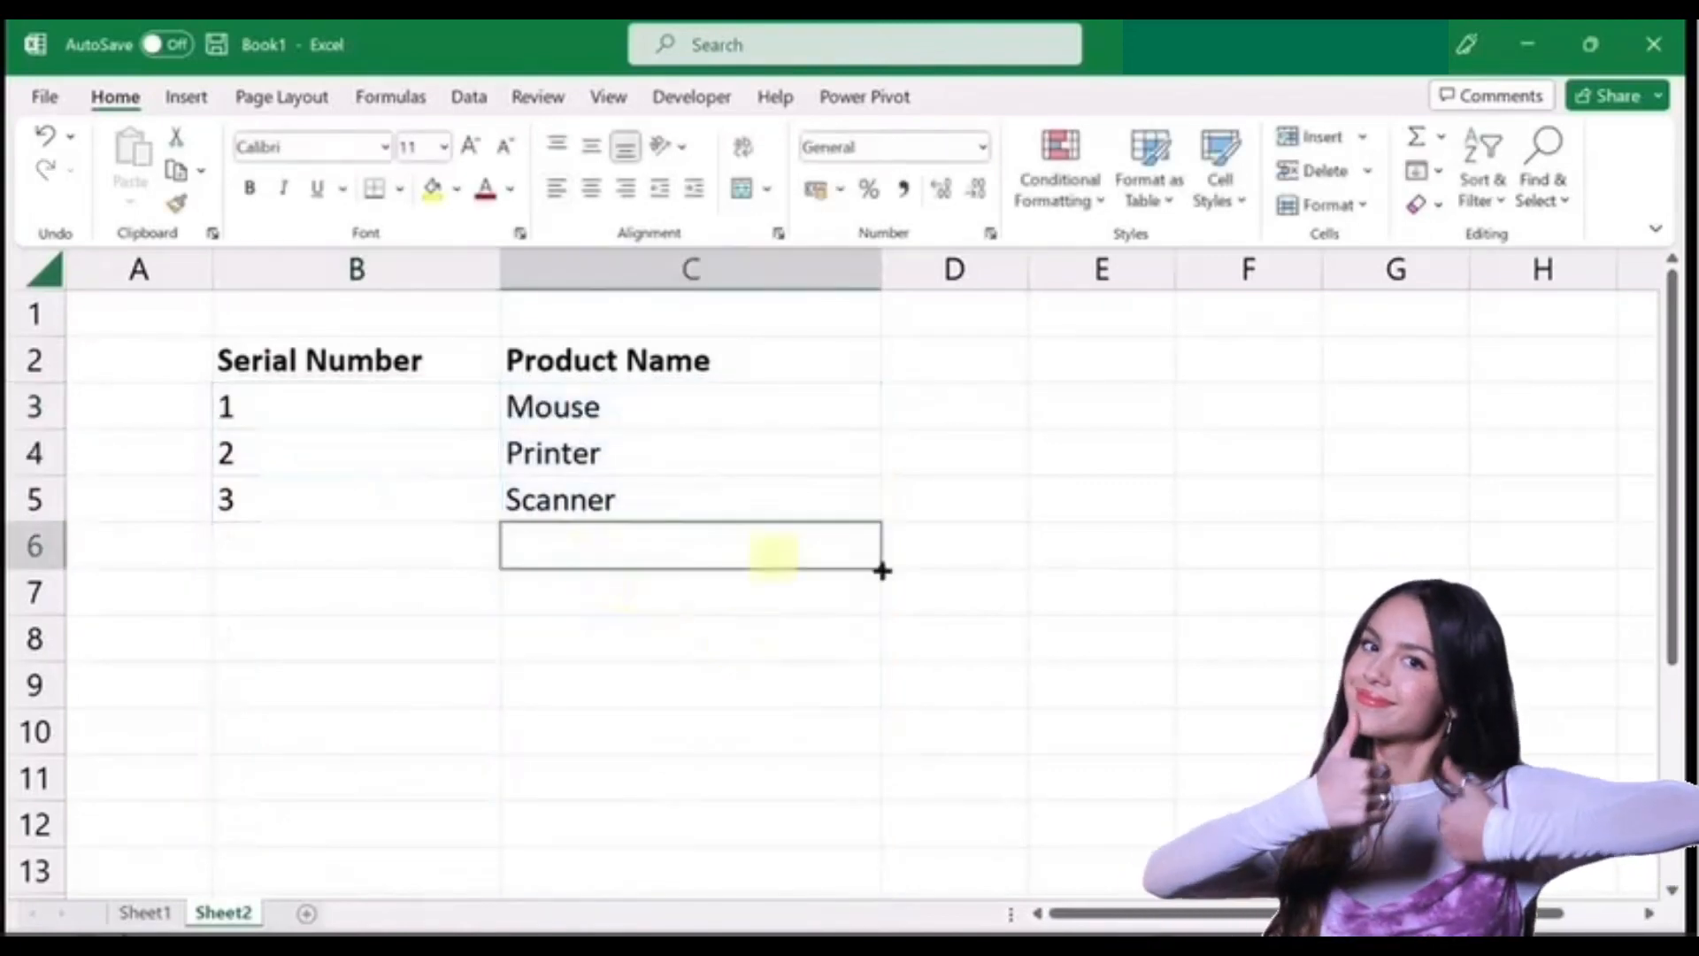
pyautogui.write('fghfg')
pyautogui.press('Return')
pyautogui.write('fghfg')
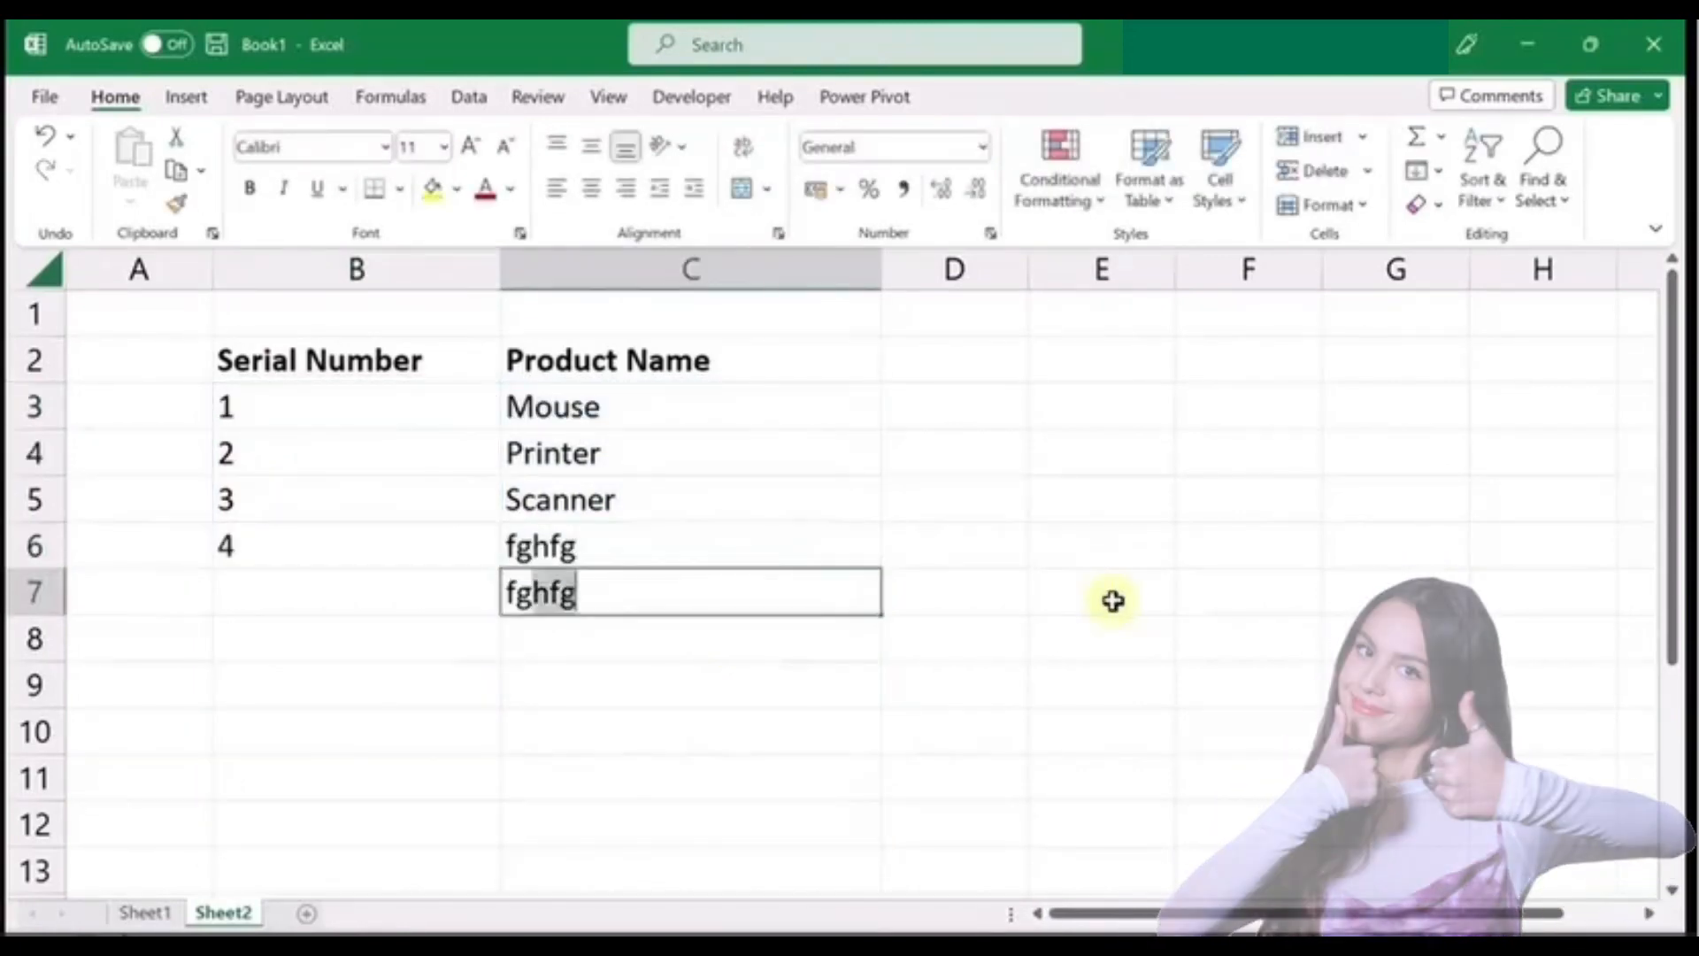
pyautogui.press('Return')
pyautogui.write('fghfg')
pyautogui.press('Return')
pyautogui.write('gfhf')
pyautogui.press('Return')
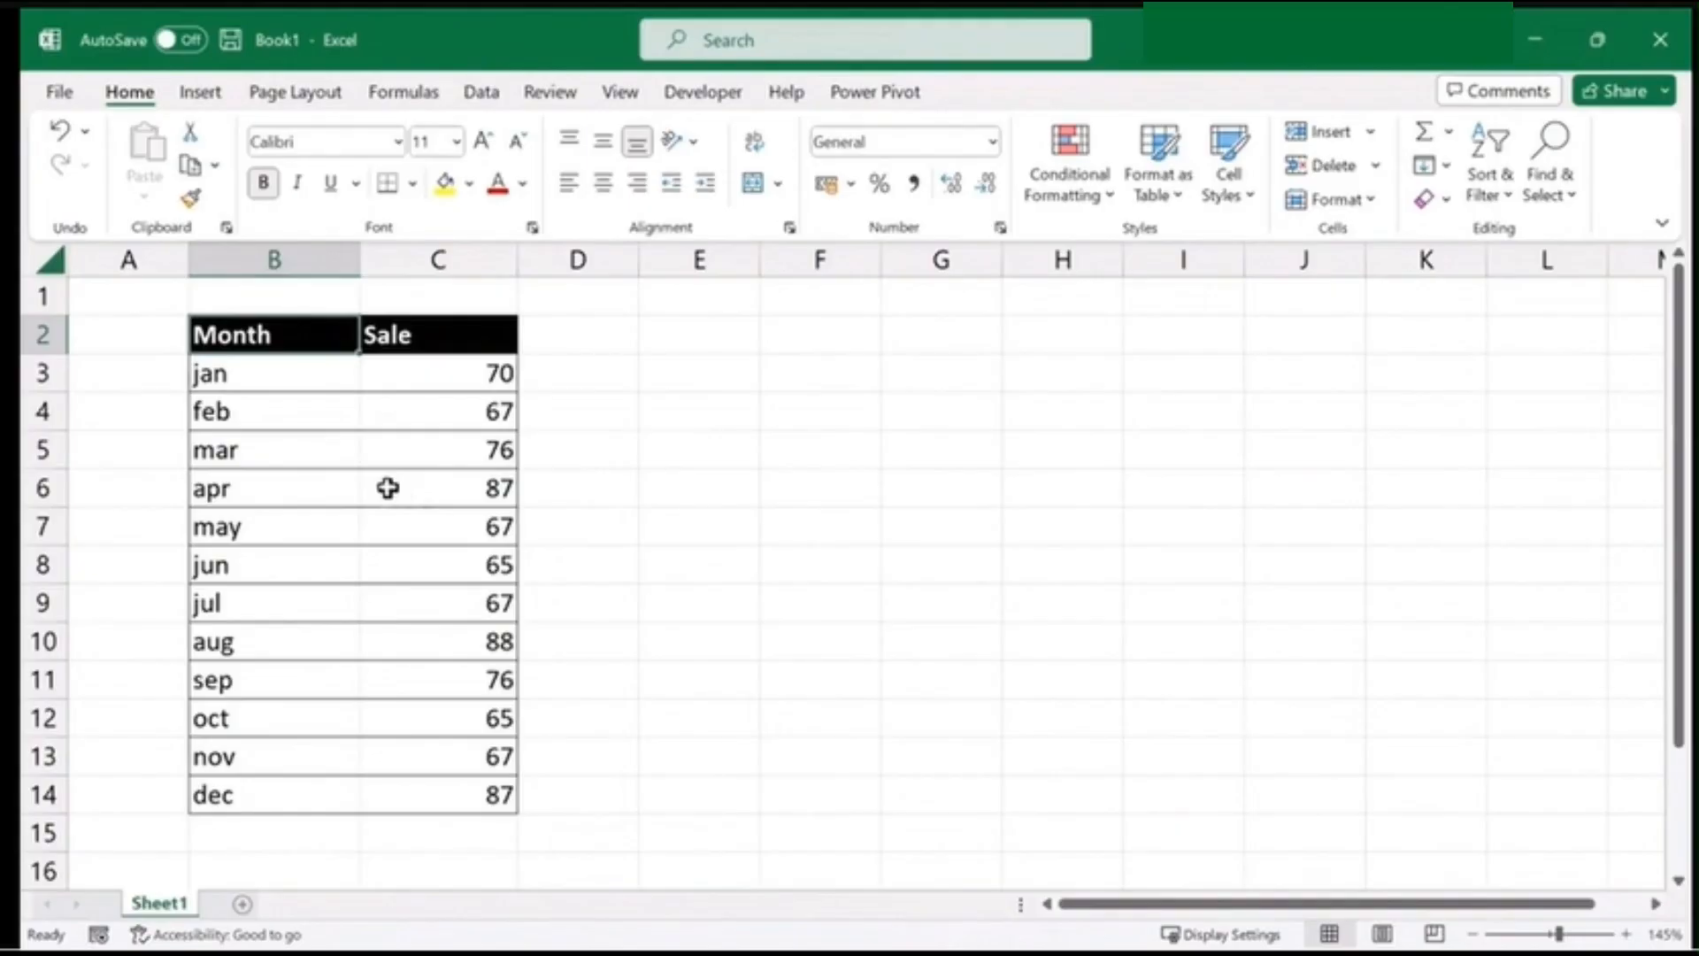
pyautogui.moveTo(235, 339); pyautogui.dragTo(463, 797)
pyautogui.click(201, 92)
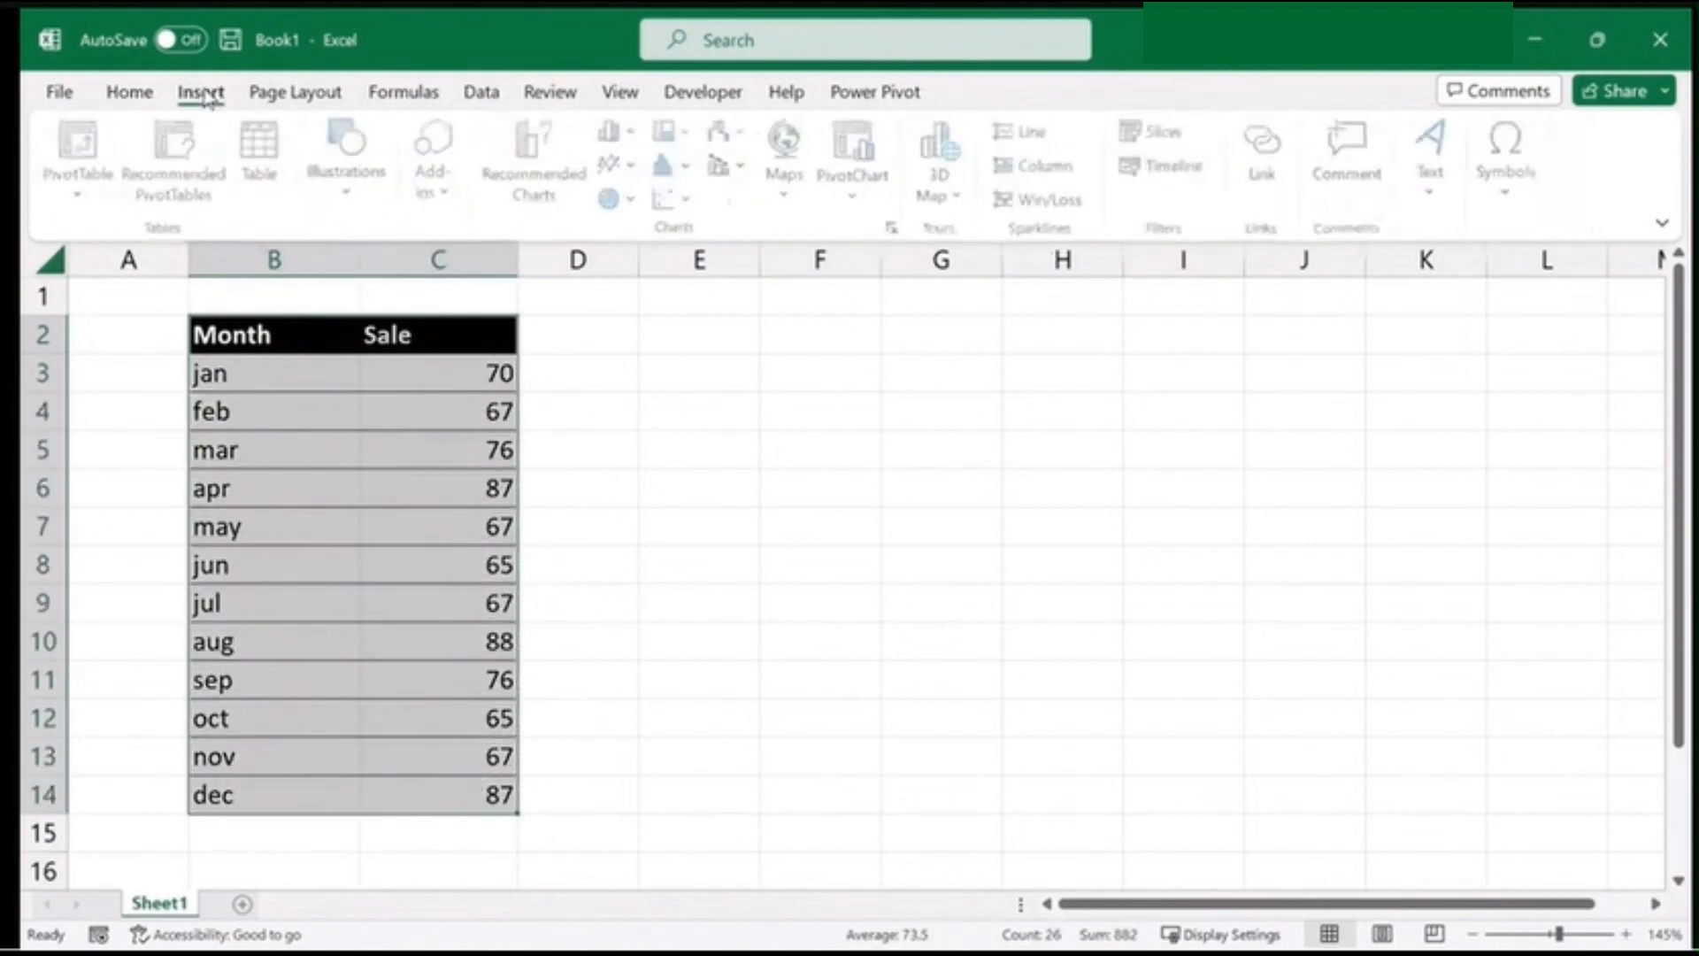
pyautogui.click(631, 133)
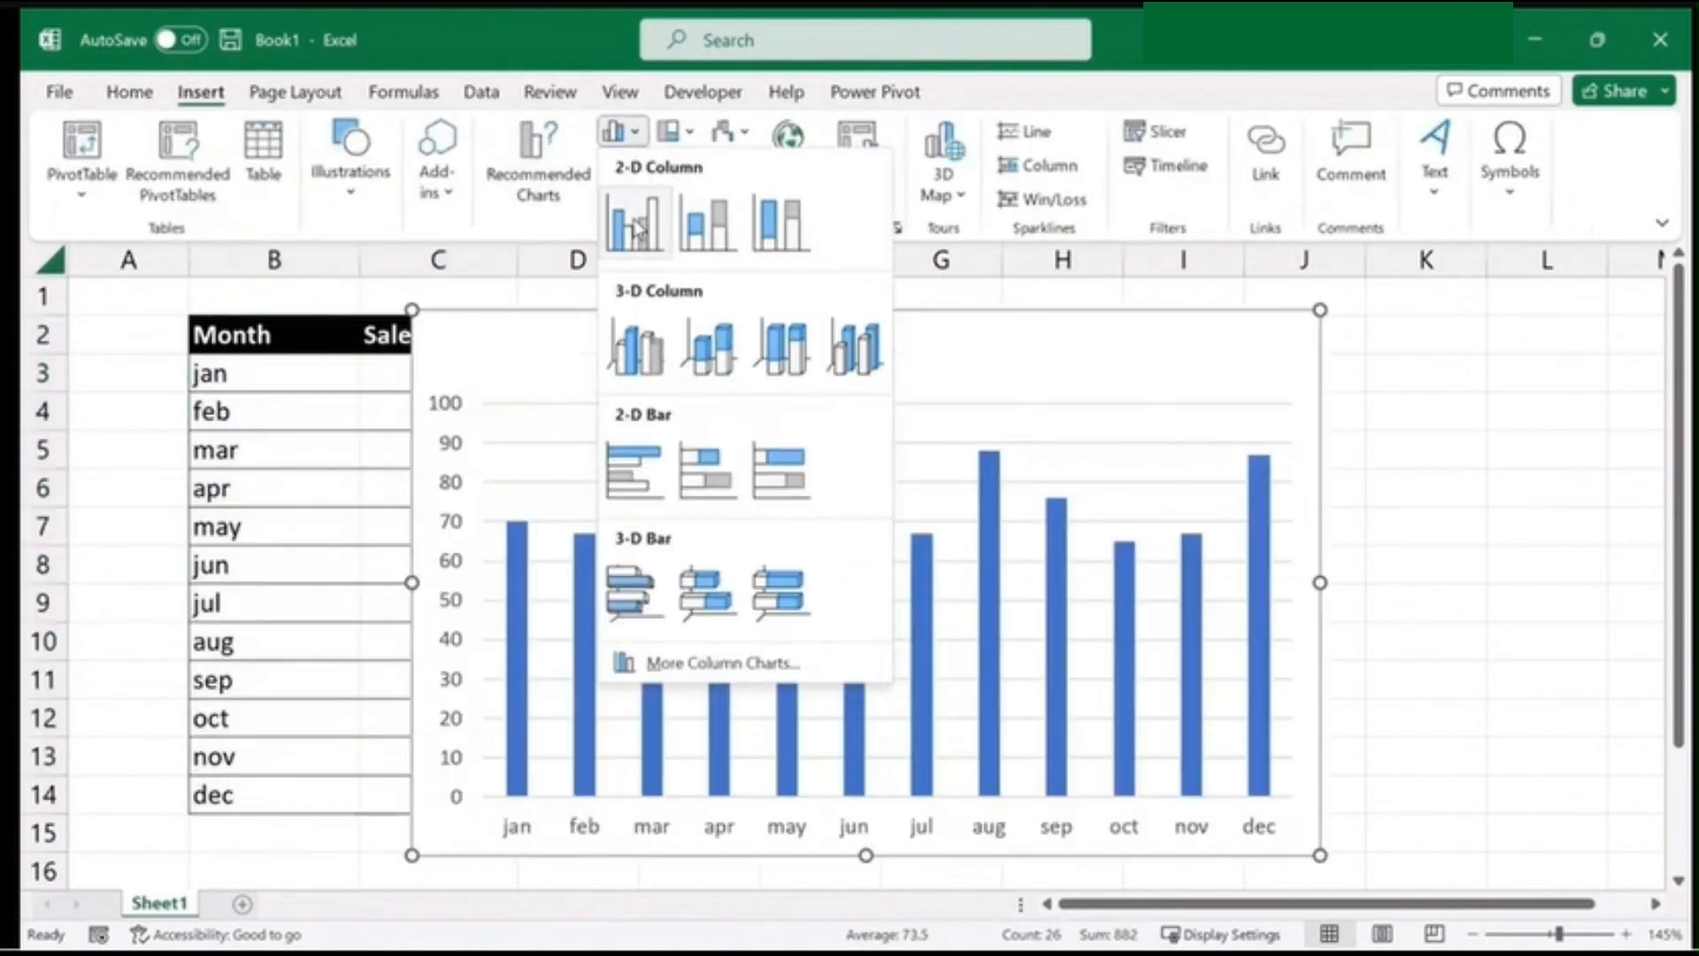
pyautogui.click(652, 224)
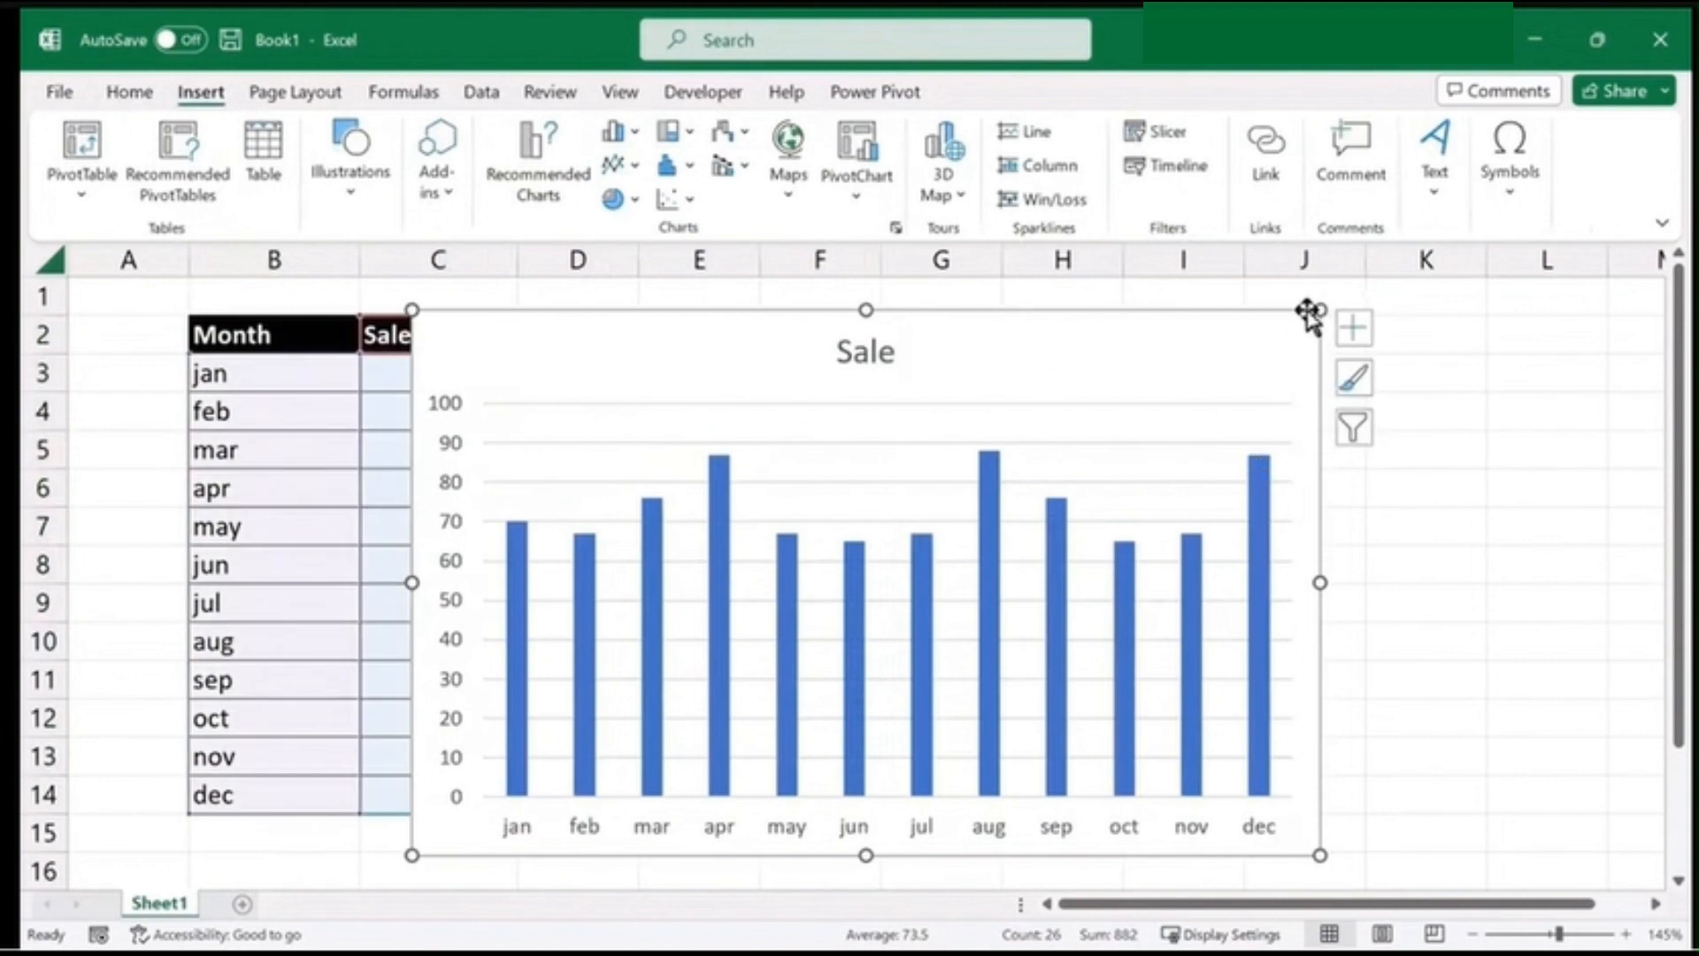
pyautogui.moveTo(1317, 311); pyautogui.dragTo(1226, 321)
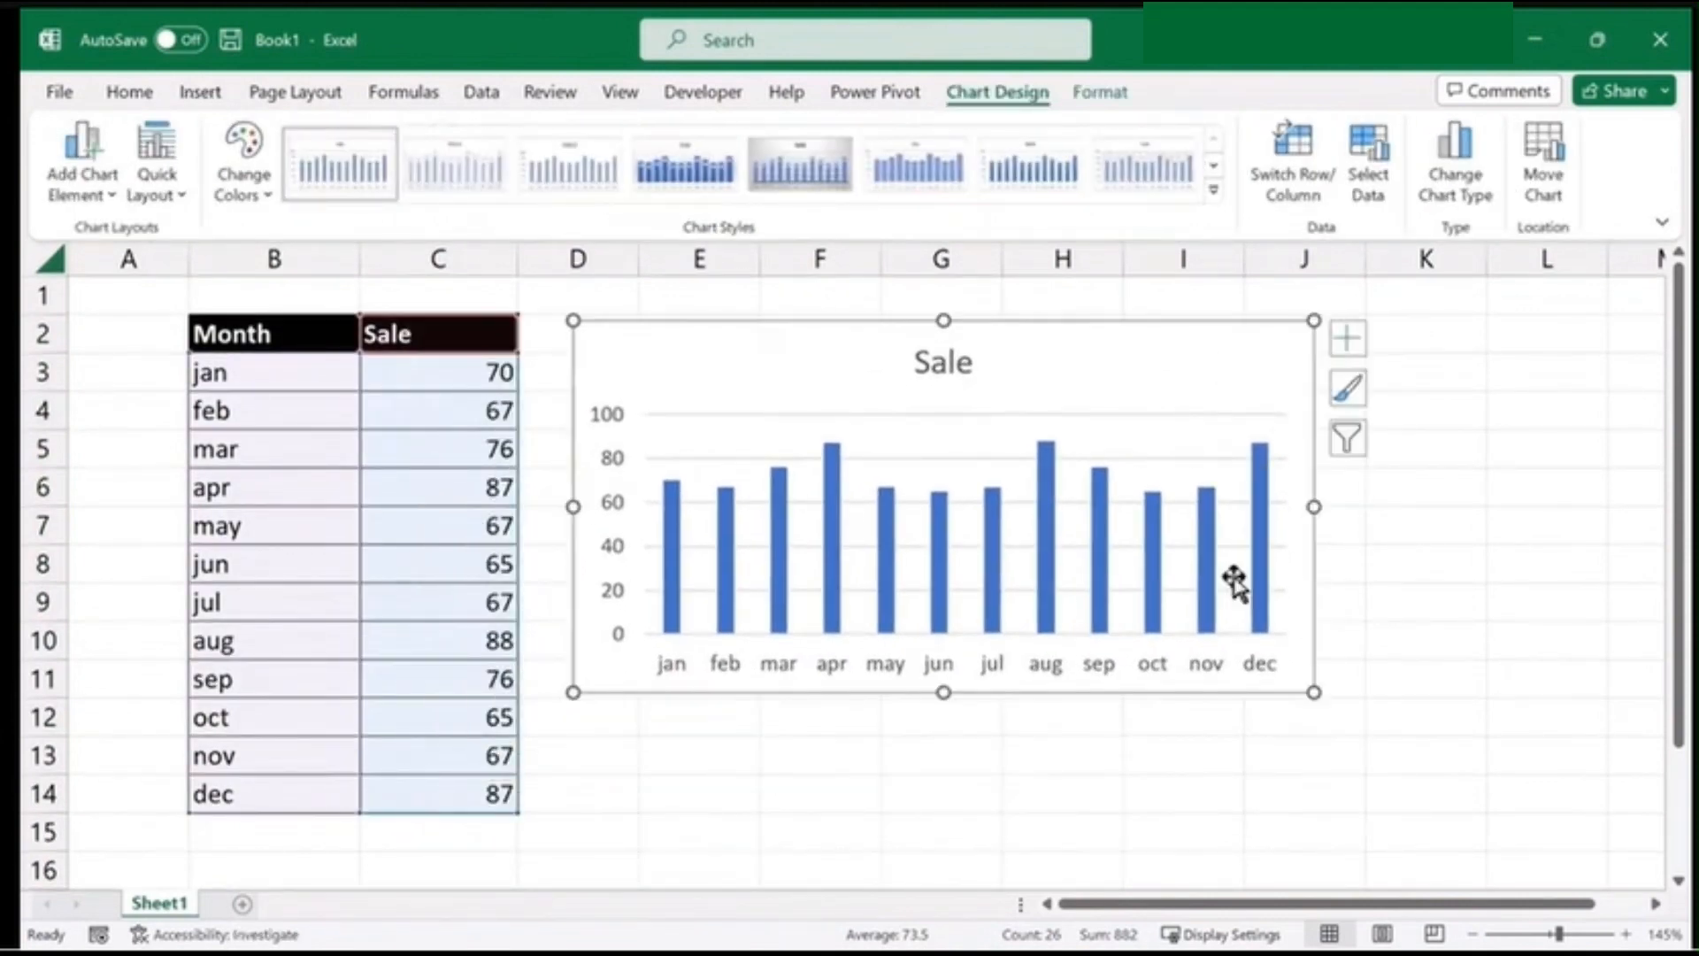
pyautogui.moveTo(945, 695); pyautogui.dragTo(934, 810)
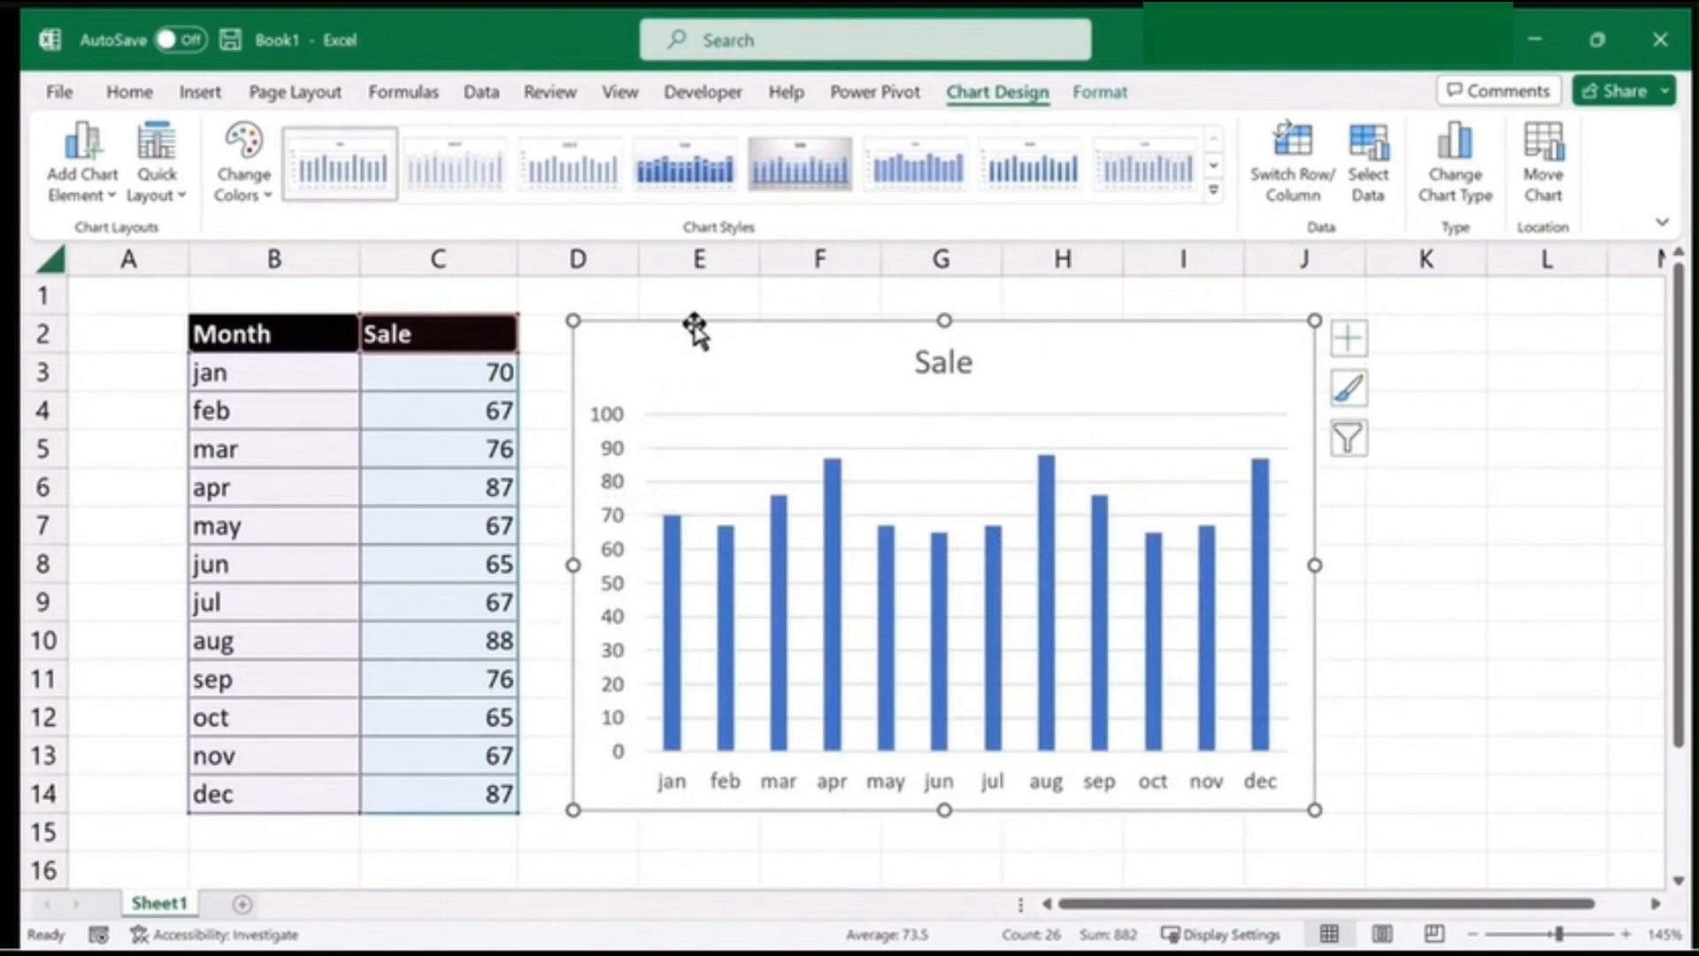
pyautogui.moveTo(694, 322); pyautogui.dragTo(713, 329)
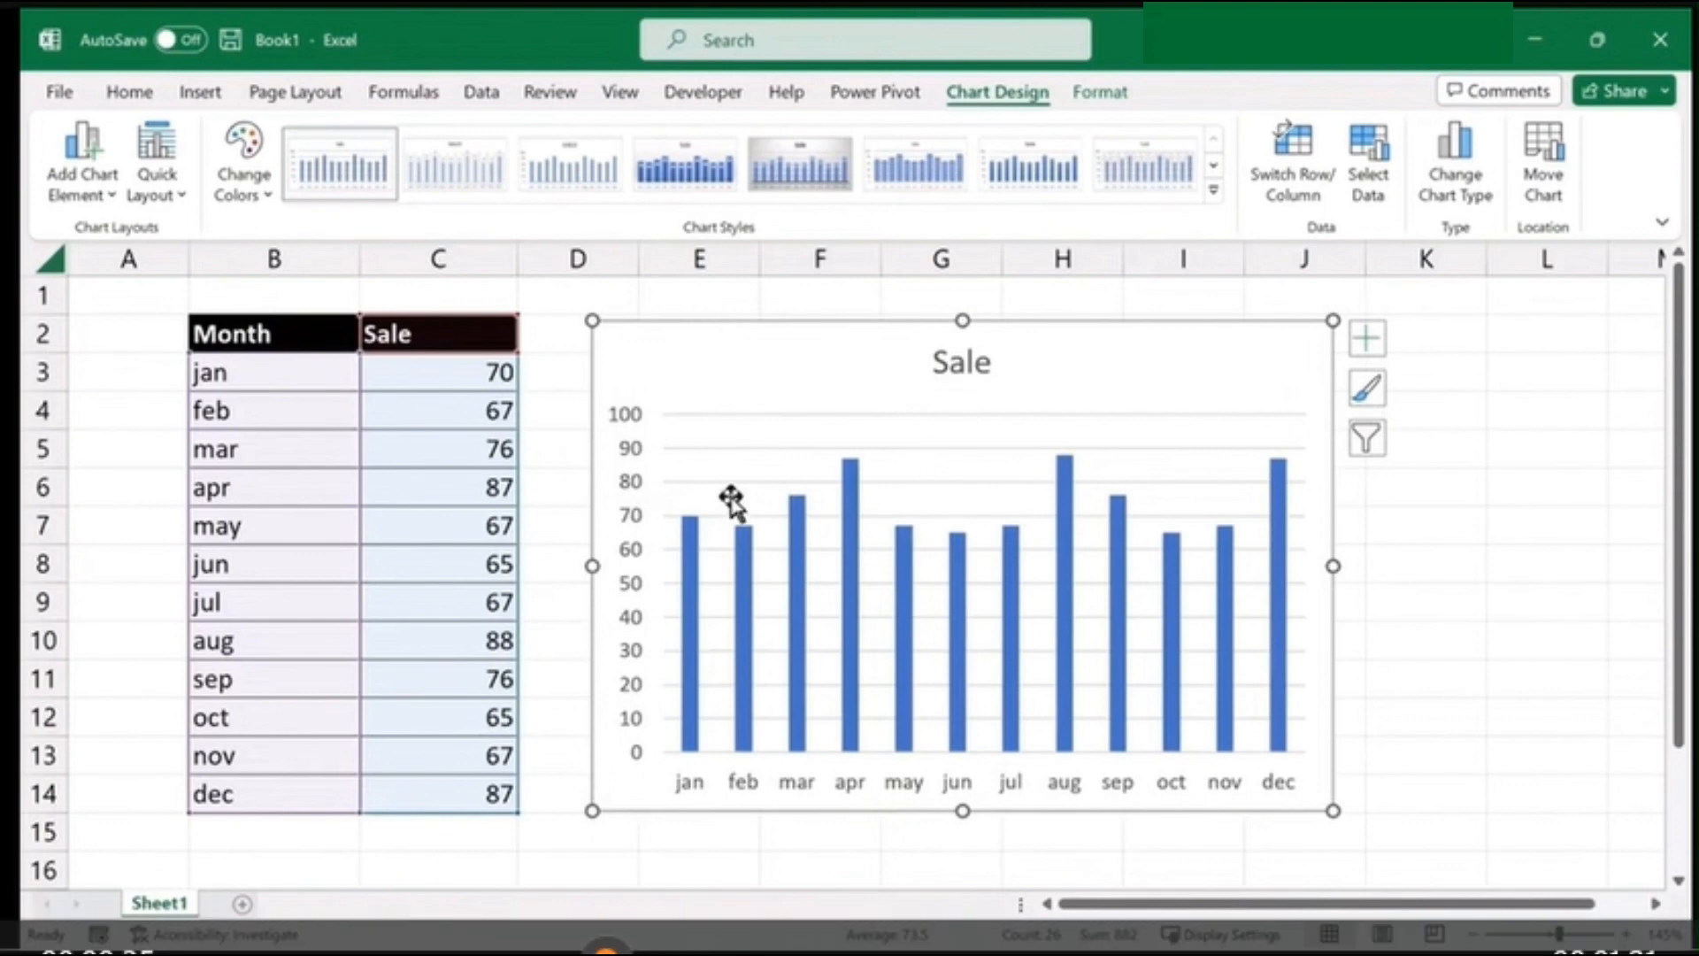
pyautogui.press('Delete')
pyautogui.click(621, 598)
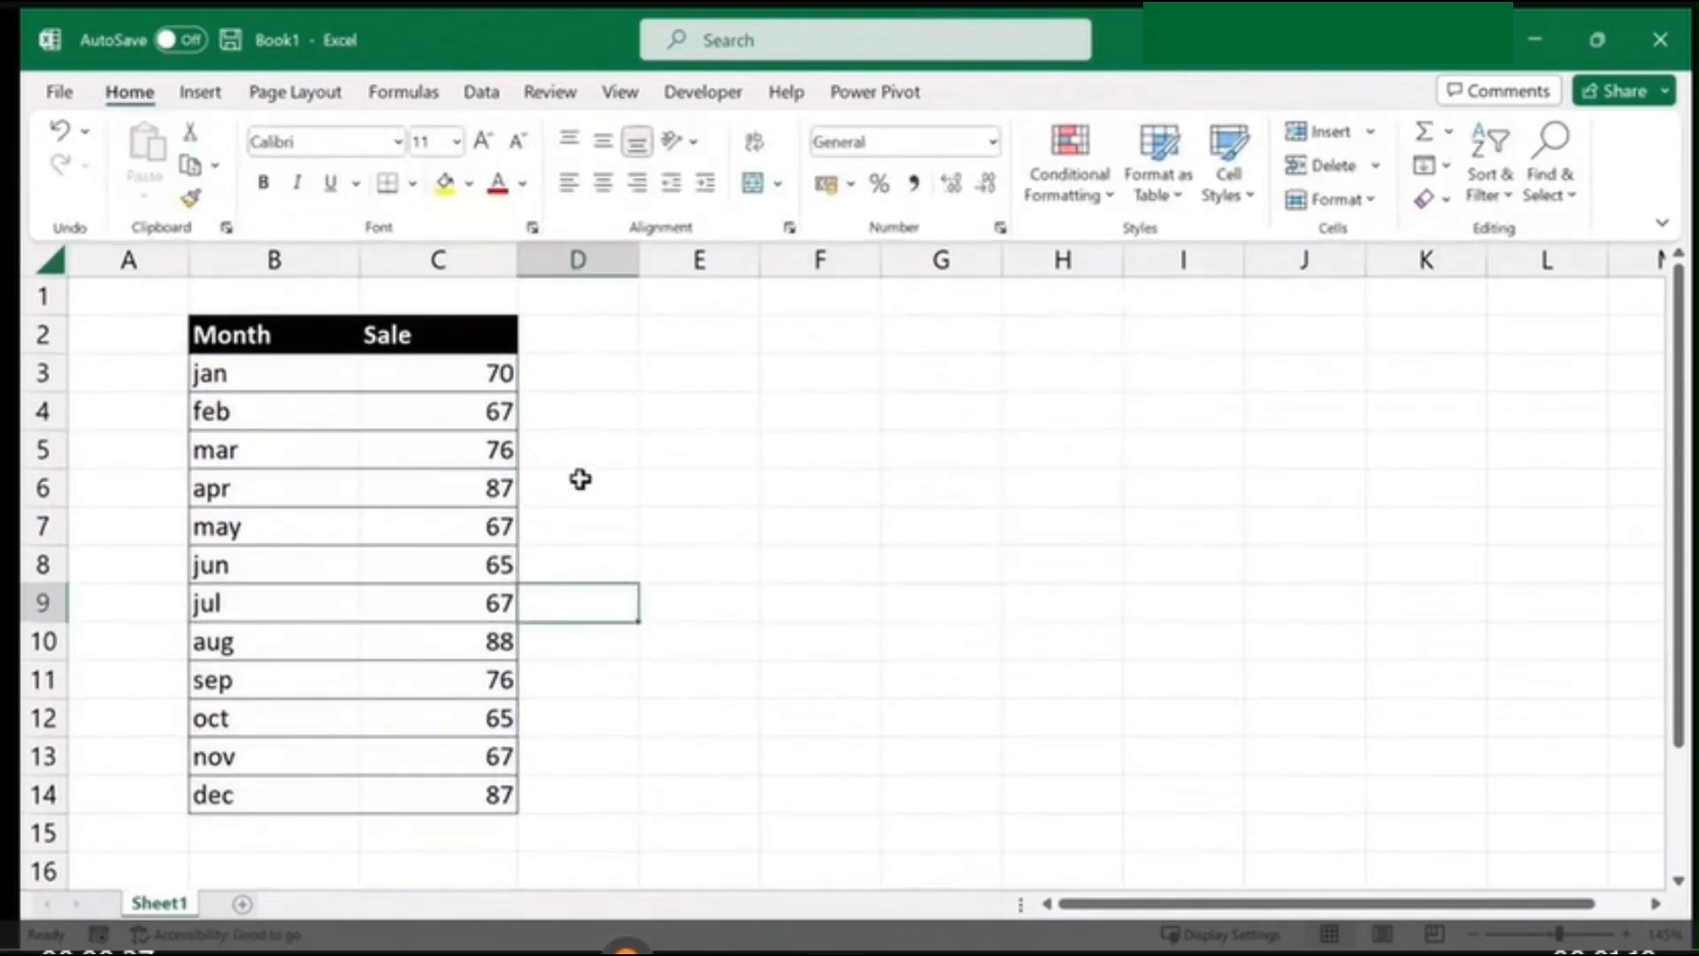
# Add a Target column of 70 and insert a clustered column chart of Month, Sale and Target
pyautogui.click(588, 335)
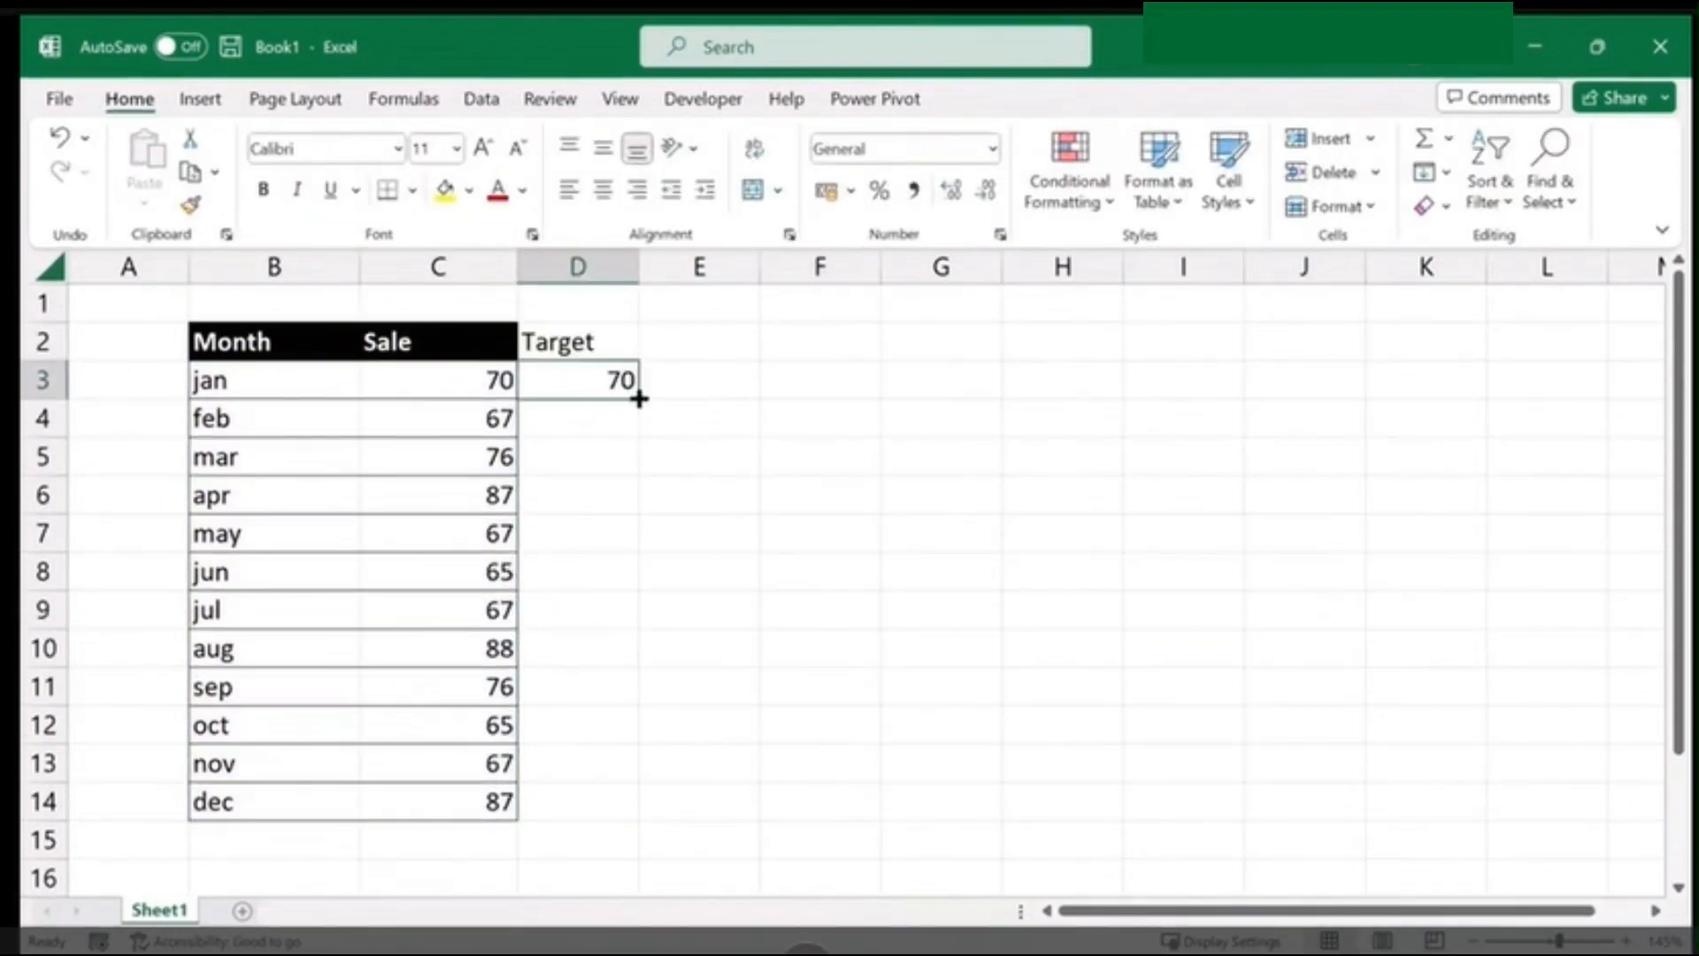
pyautogui.doubleClick(639, 398)
pyautogui.click(737, 641)
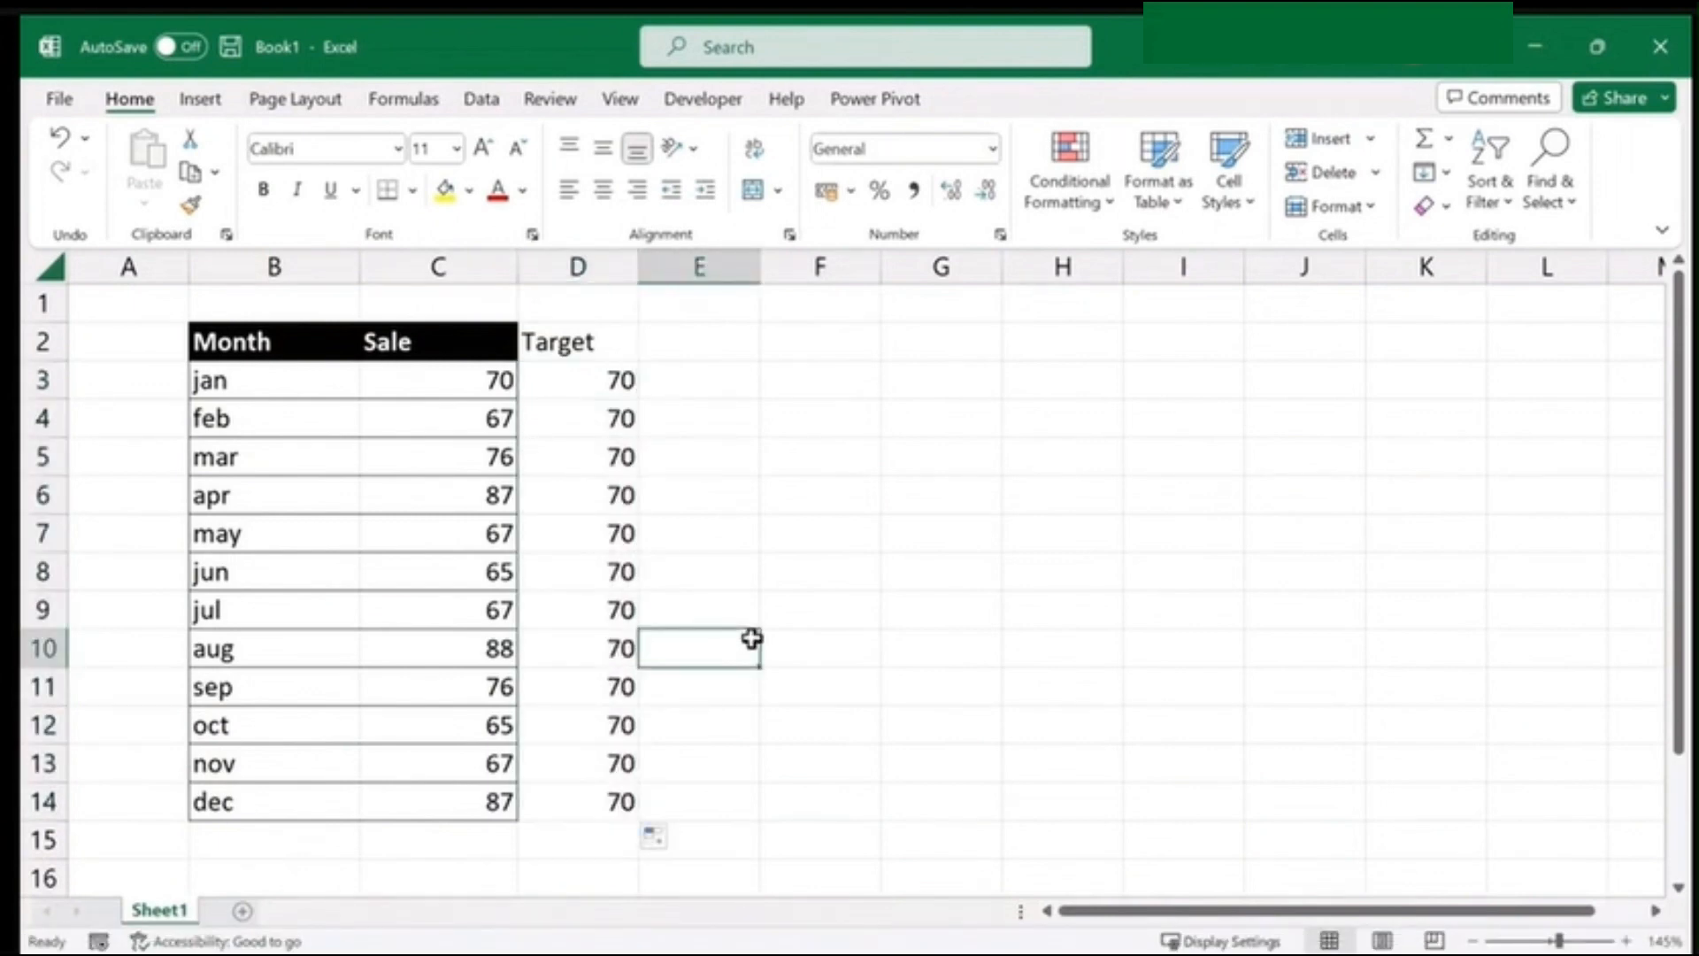
pyautogui.moveTo(248, 357); pyautogui.dragTo(603, 785)
pyautogui.click(200, 99)
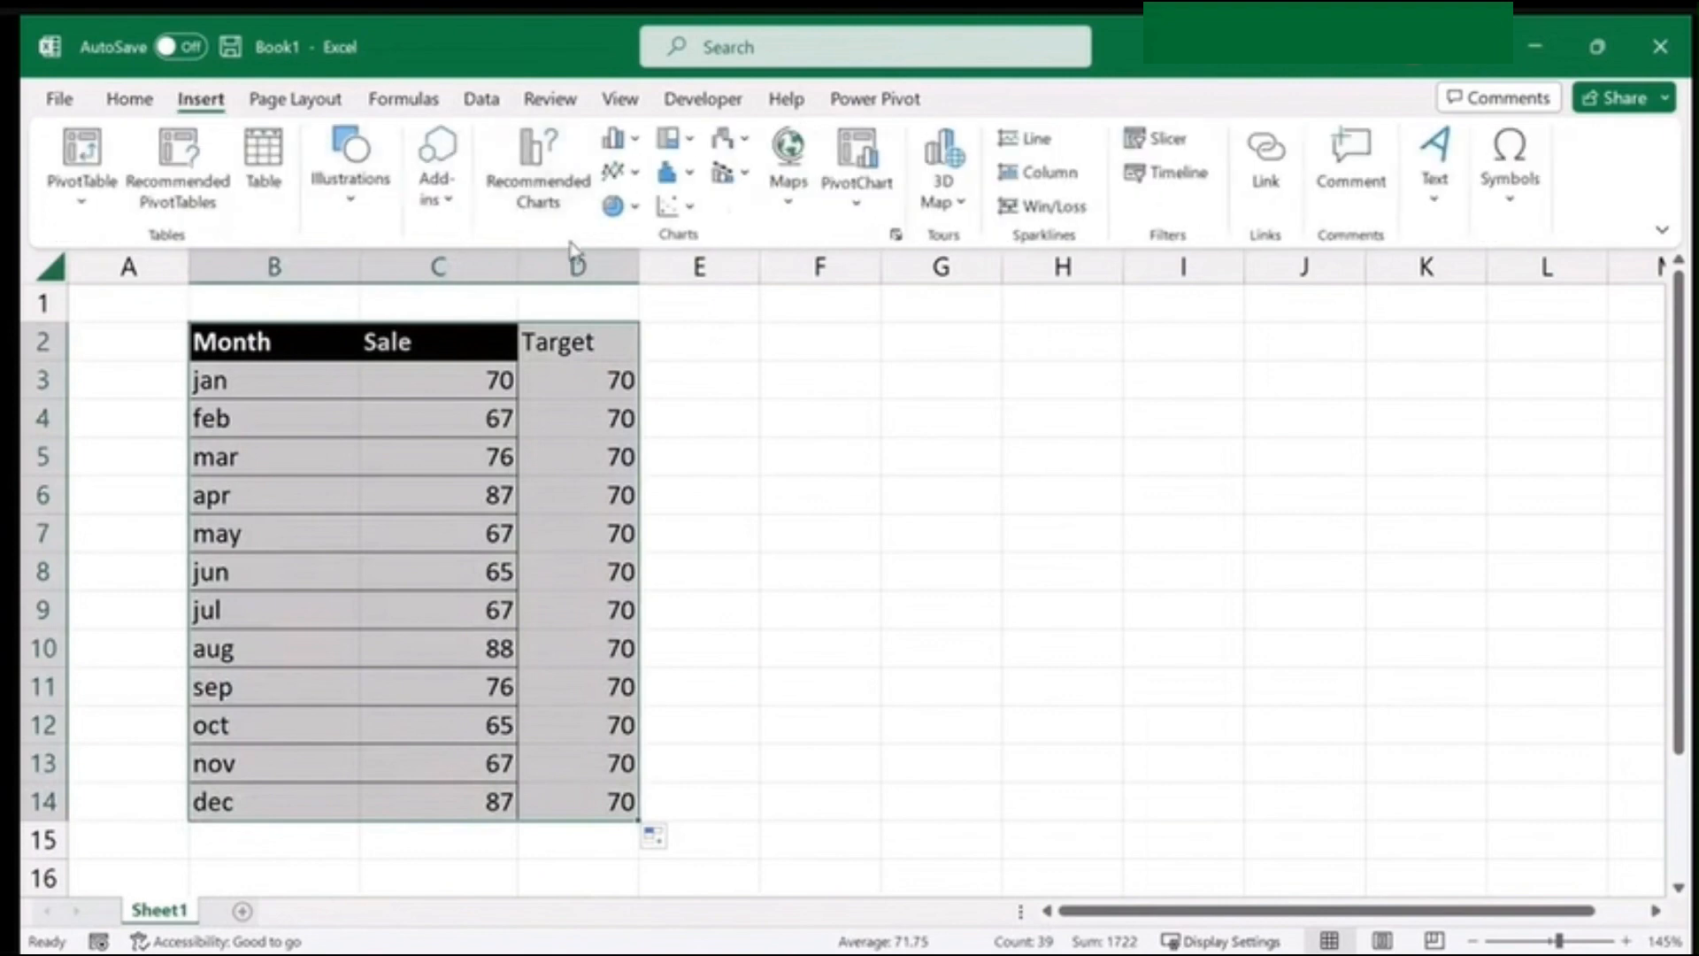
pyautogui.click(634, 140)
pyautogui.click(643, 236)
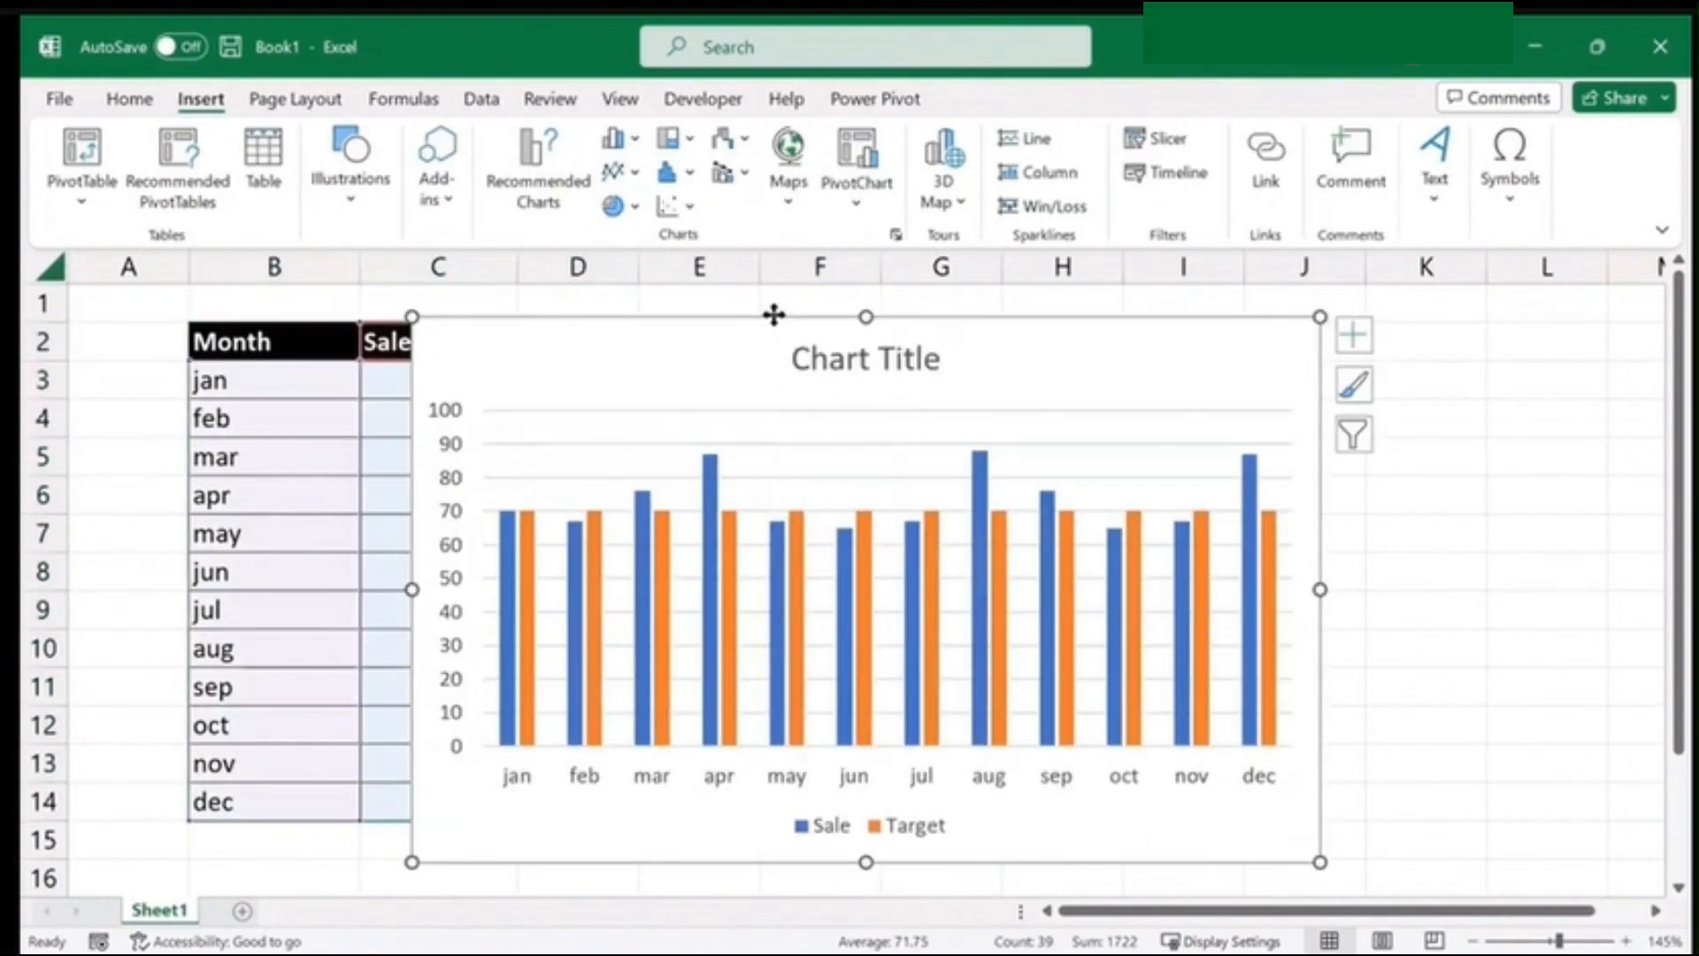
# Move the chart to the right of the table and select the Target series
pyautogui.moveTo(773, 315); pyautogui.dragTo(1020, 316)
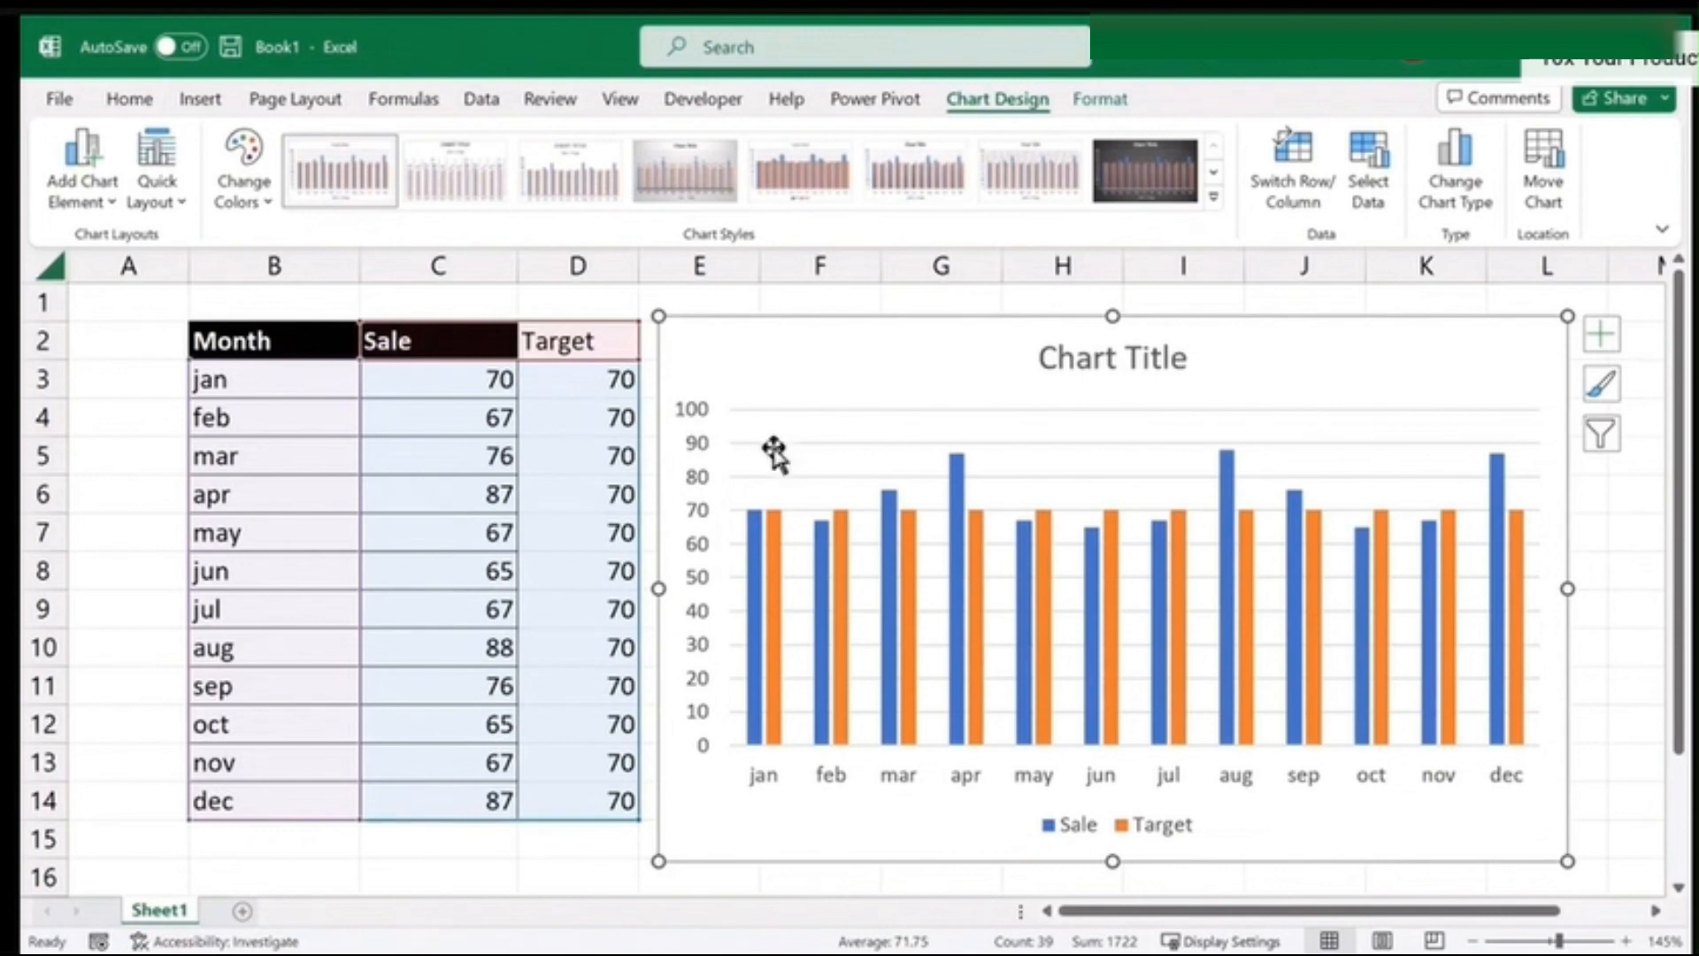
pyautogui.moveTo(778, 540)
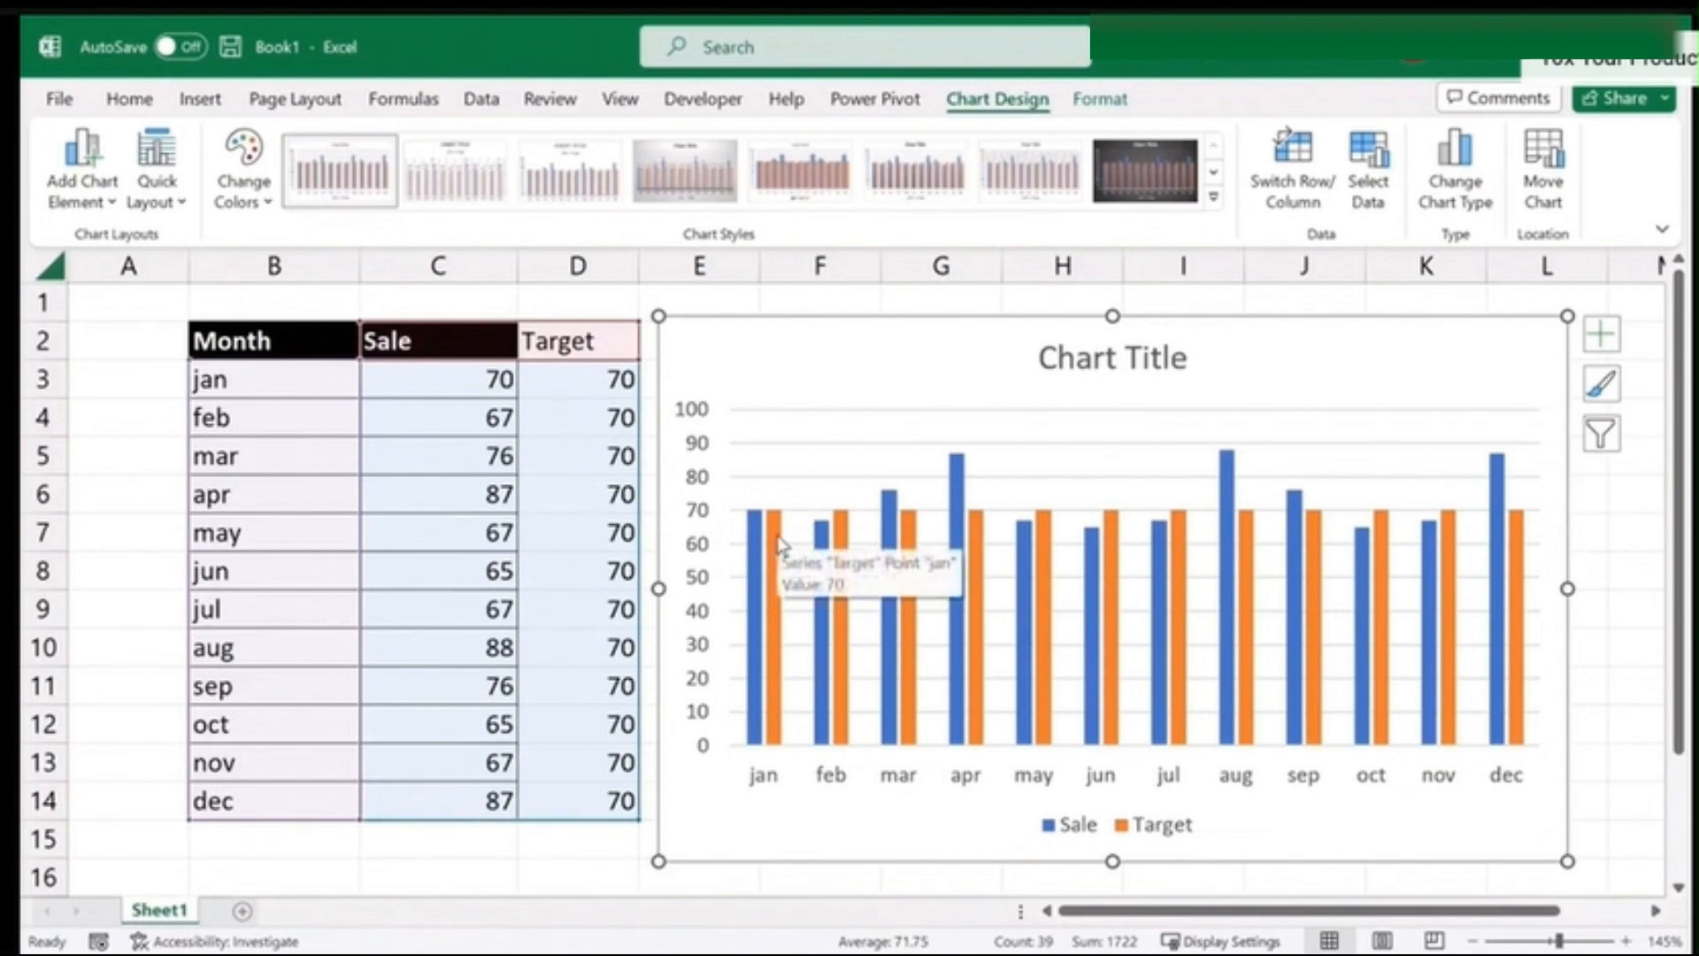
pyautogui.click(778, 544)
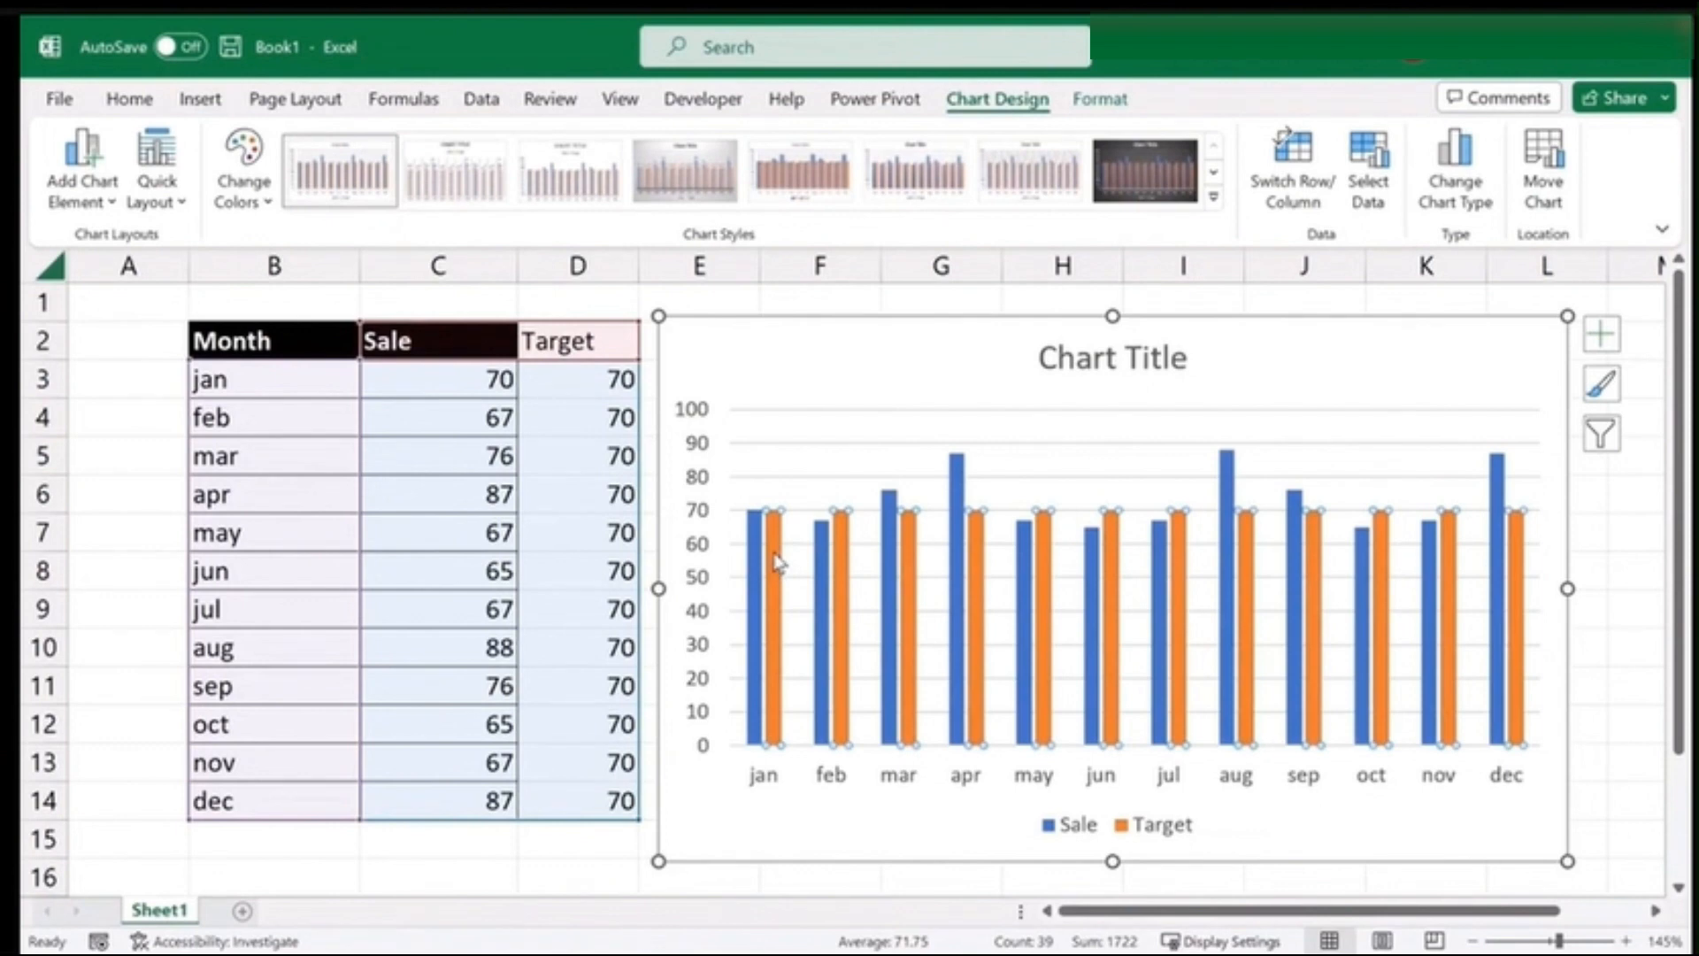
# Change the Target series chart type to a line over the Sale columns
pyautogui.rightClick(778, 562)
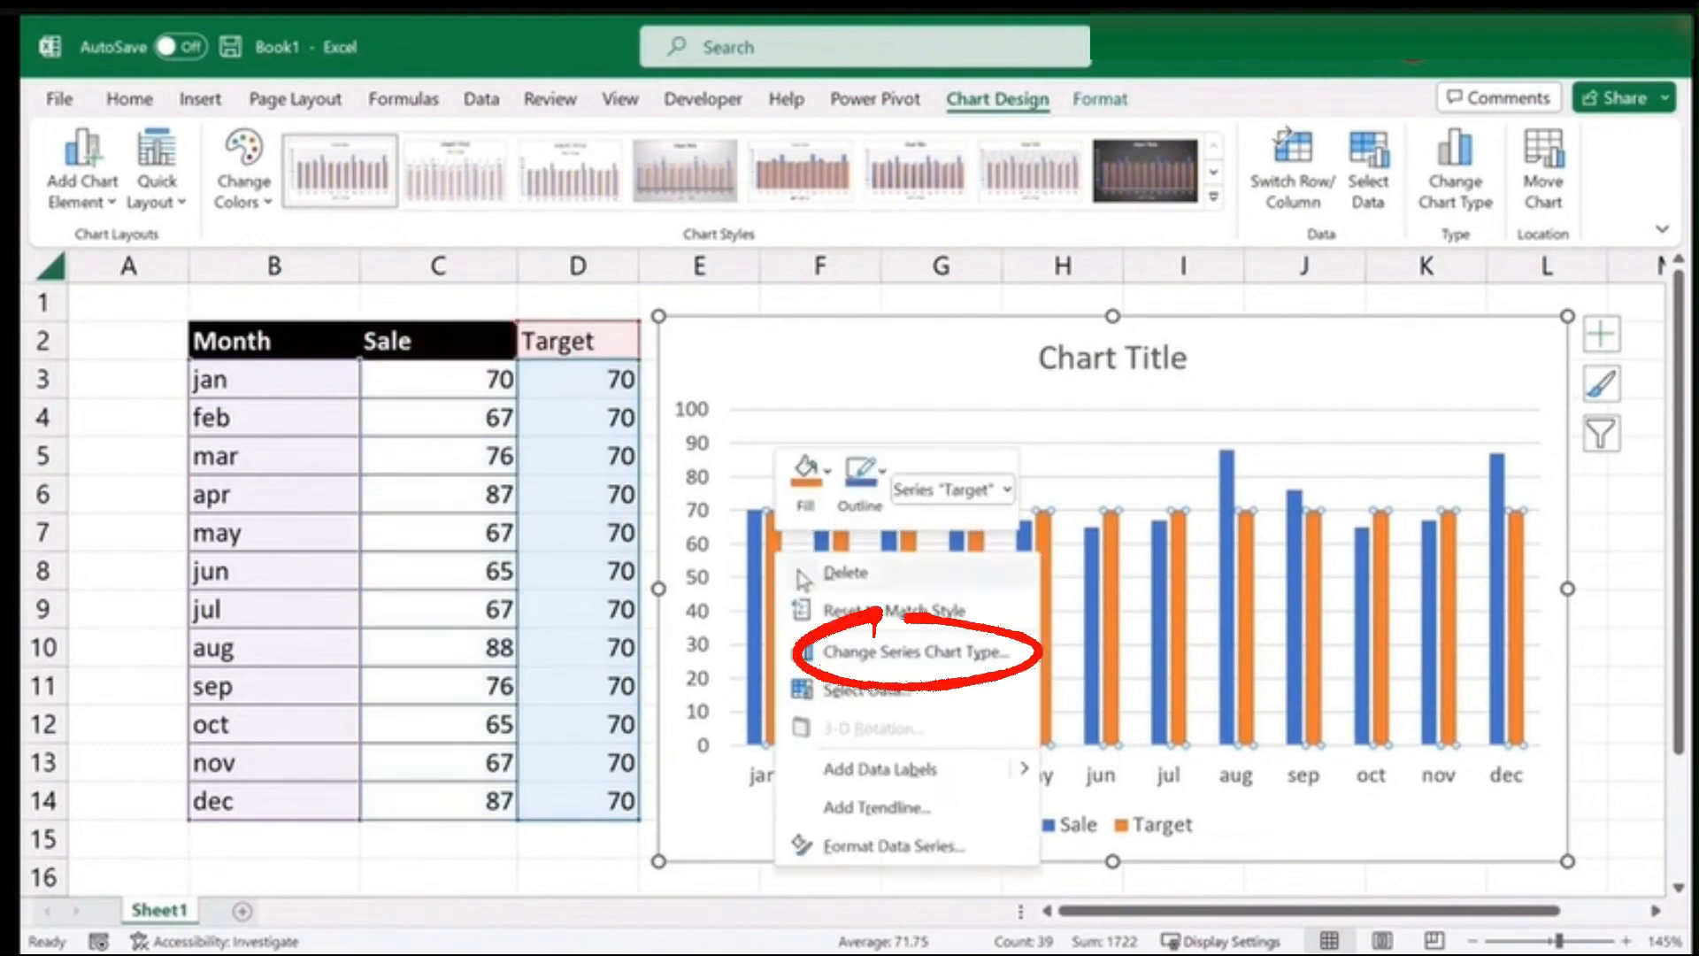
pyautogui.click(909, 656)
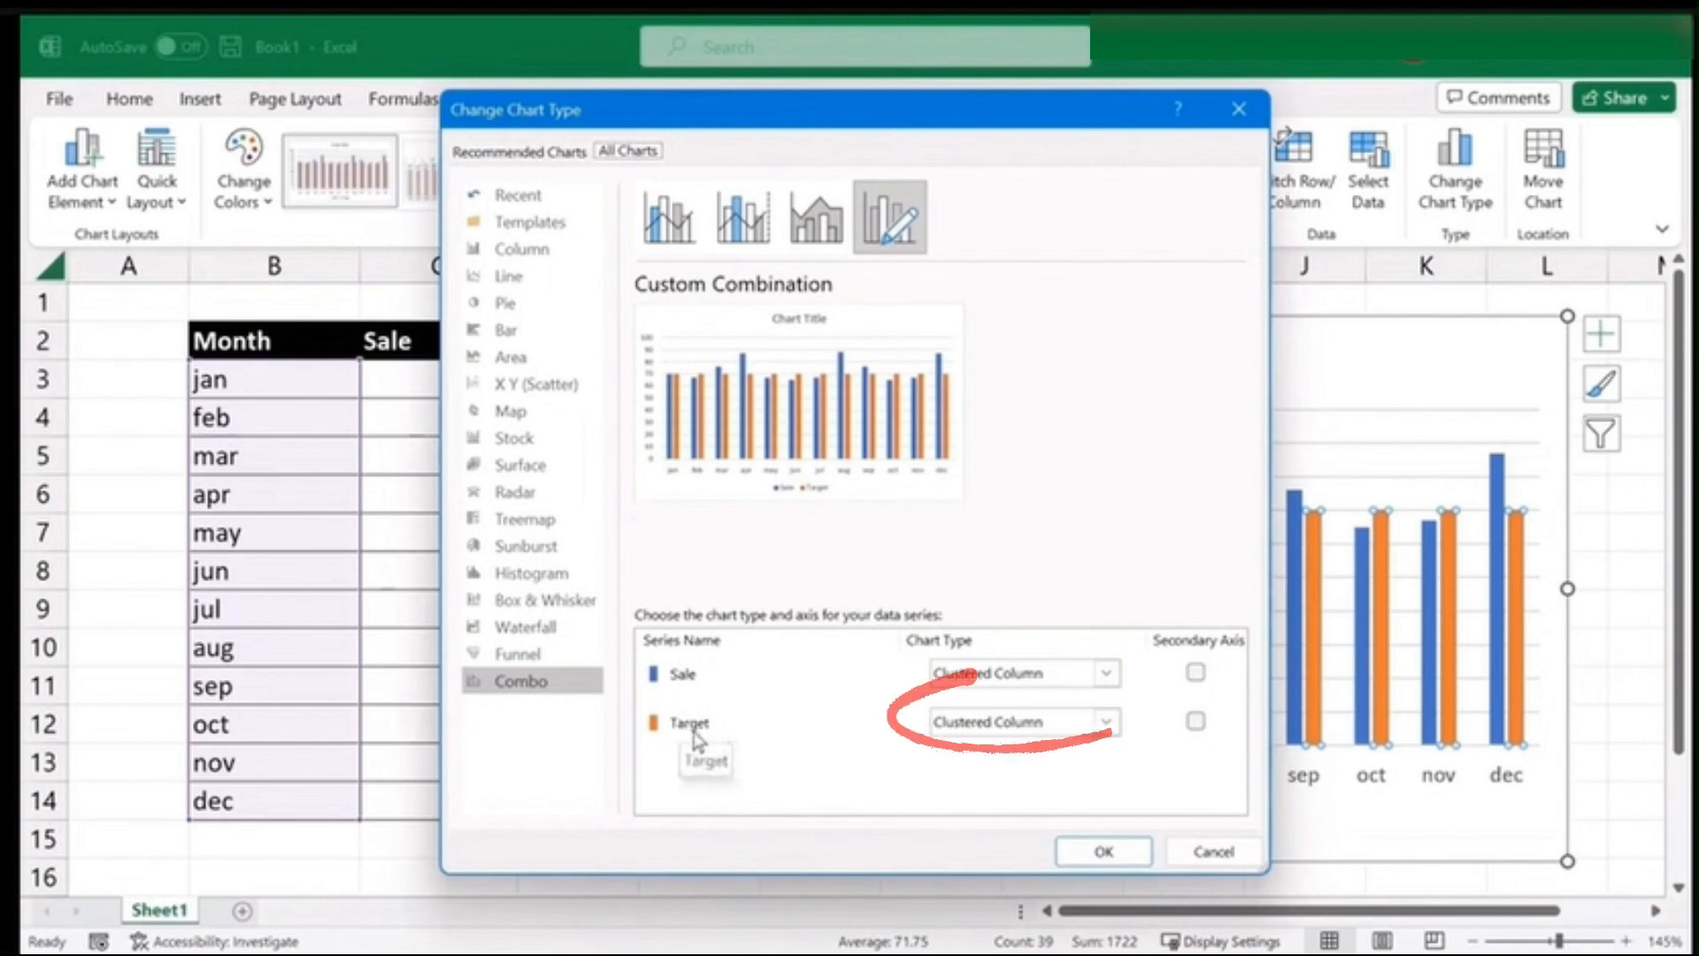
pyautogui.click(1104, 723)
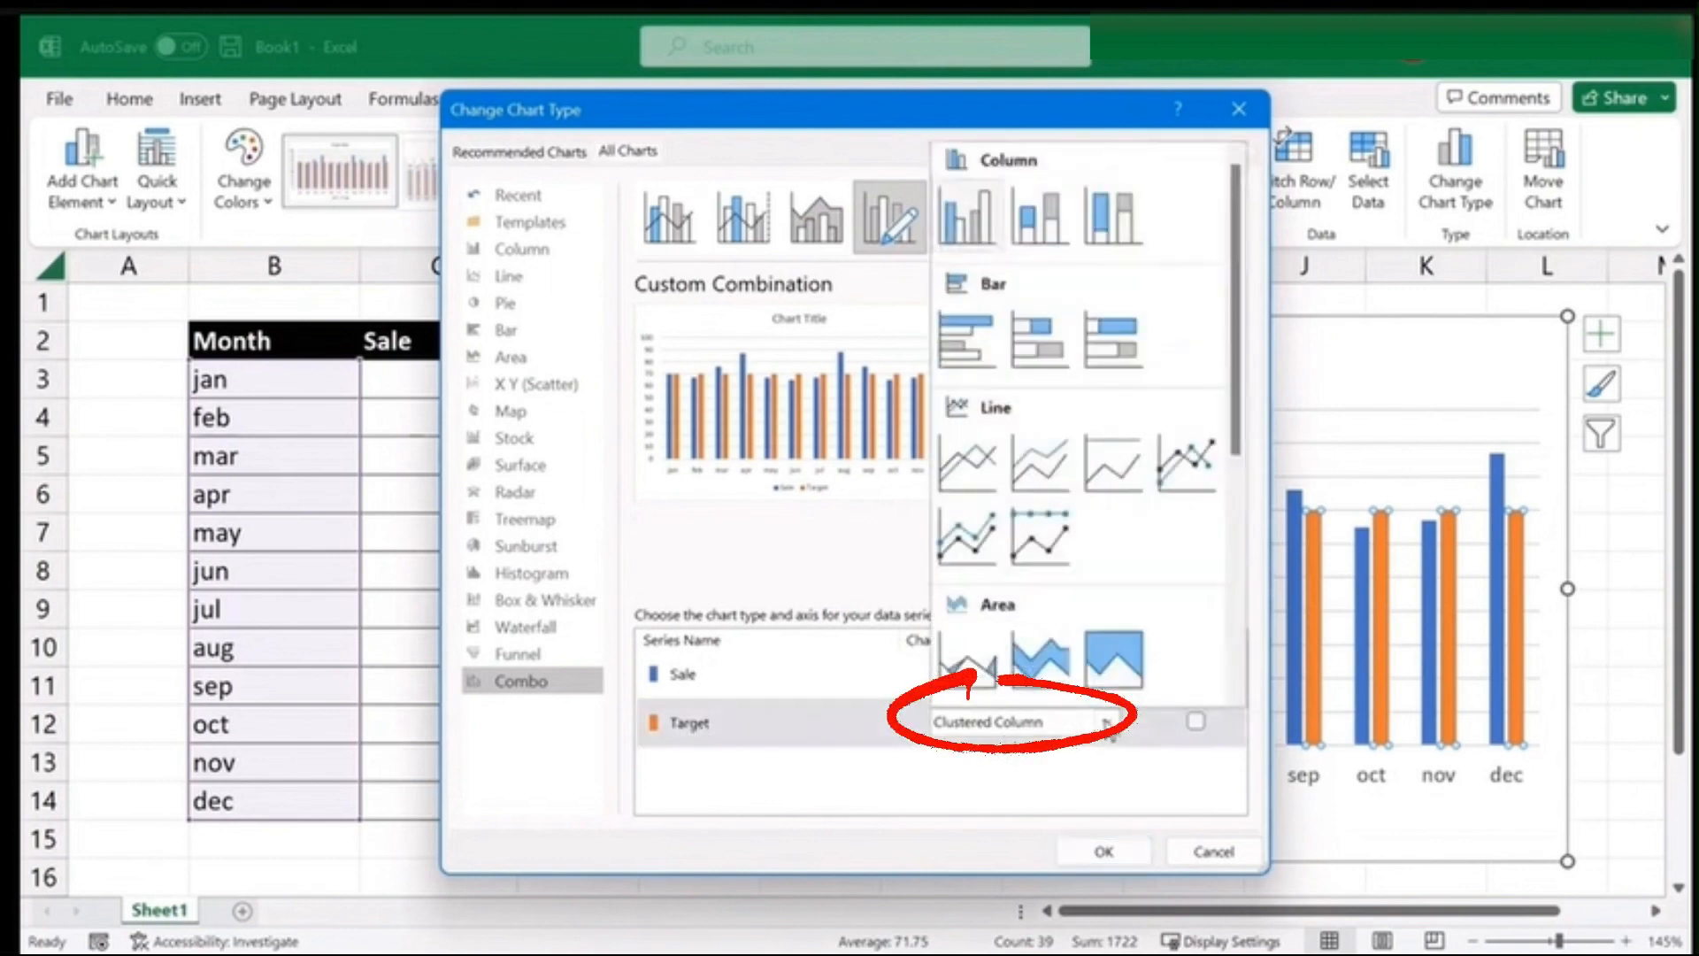
pyautogui.click(967, 467)
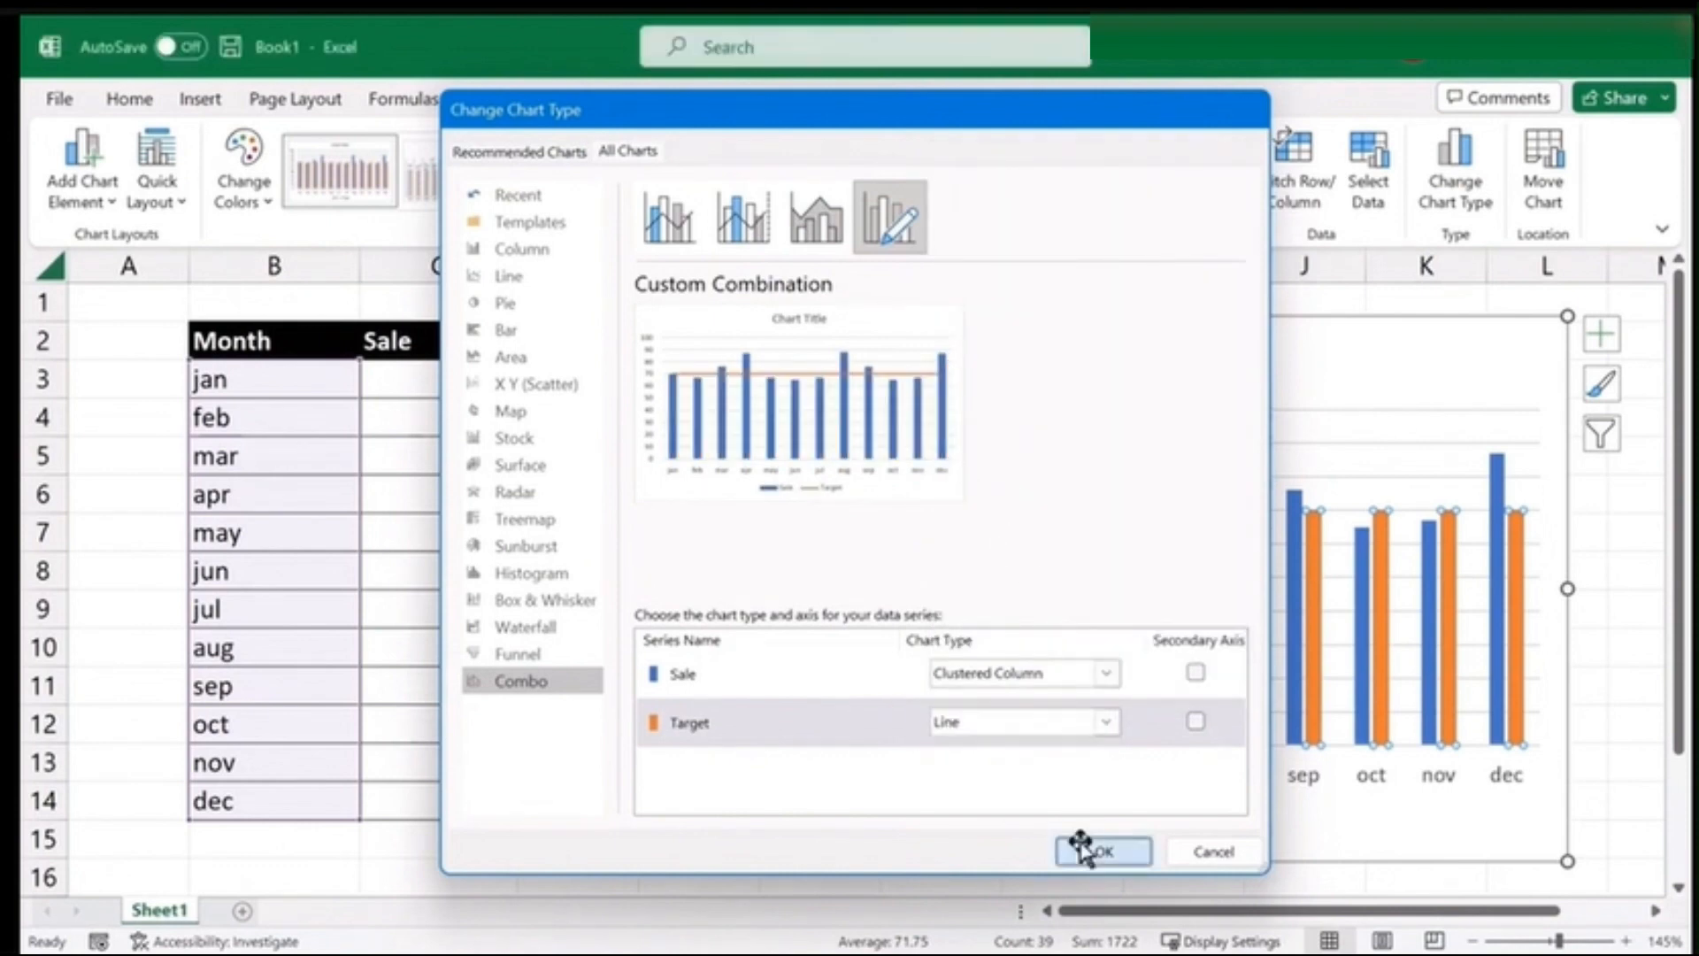
pyautogui.click(1082, 850)
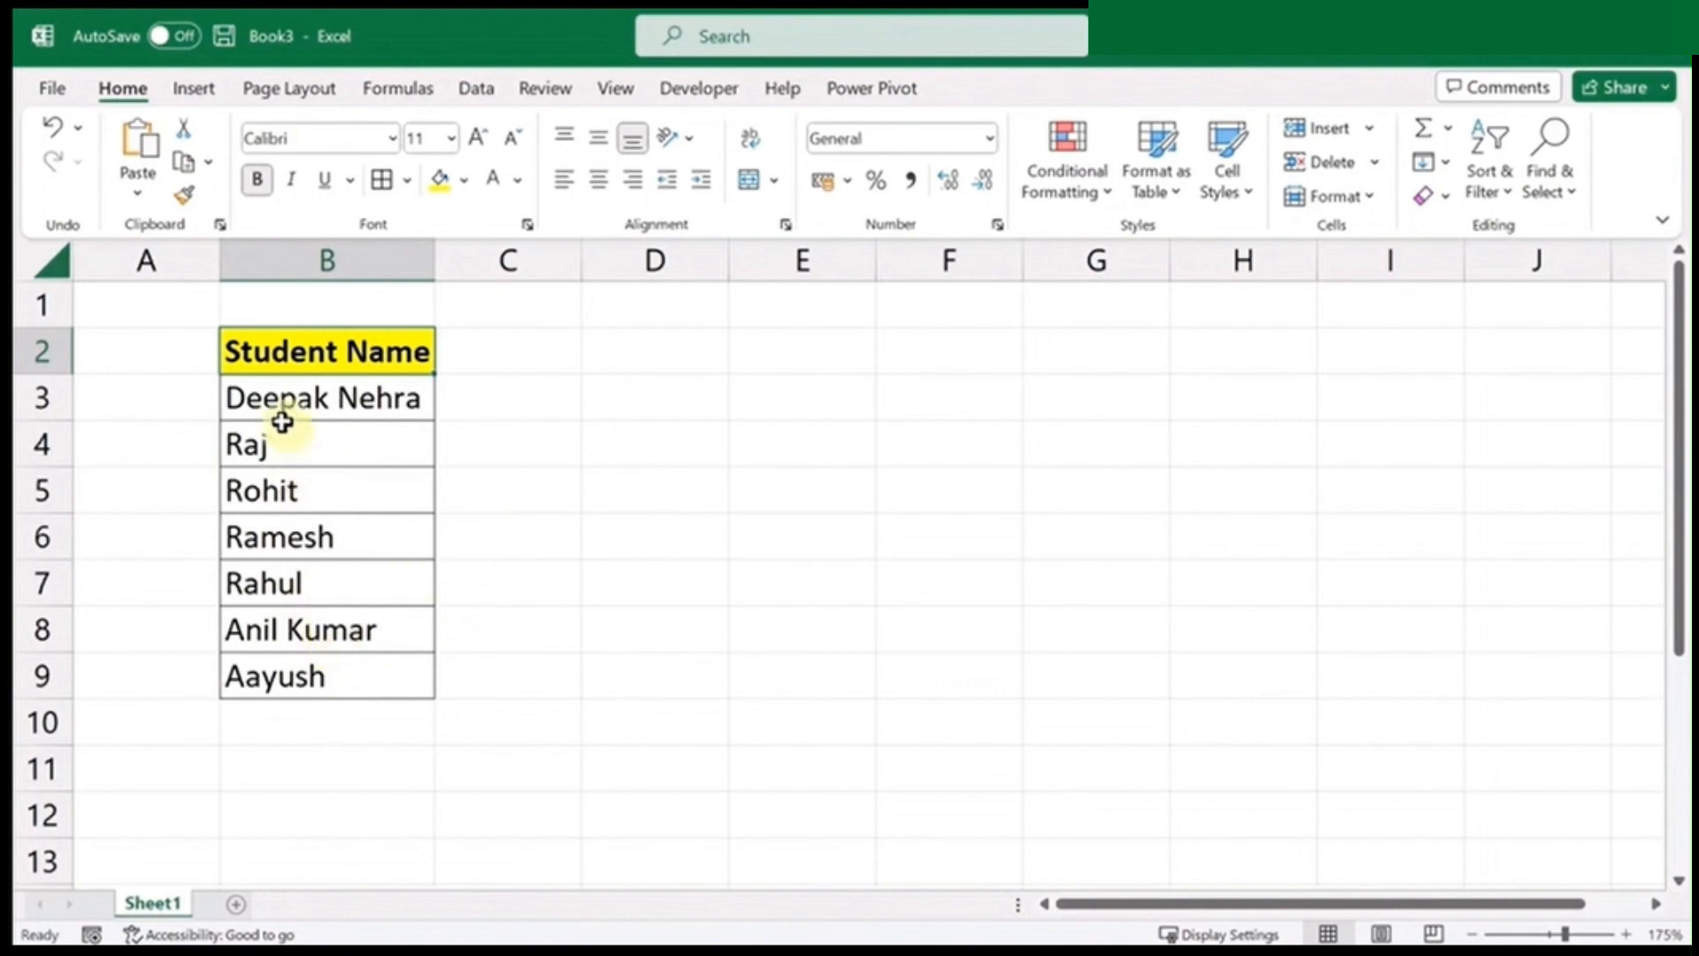
# Copy the seven student names below the Student Name header
pyautogui.moveTo(271, 405); pyautogui.dragTo(284, 676)
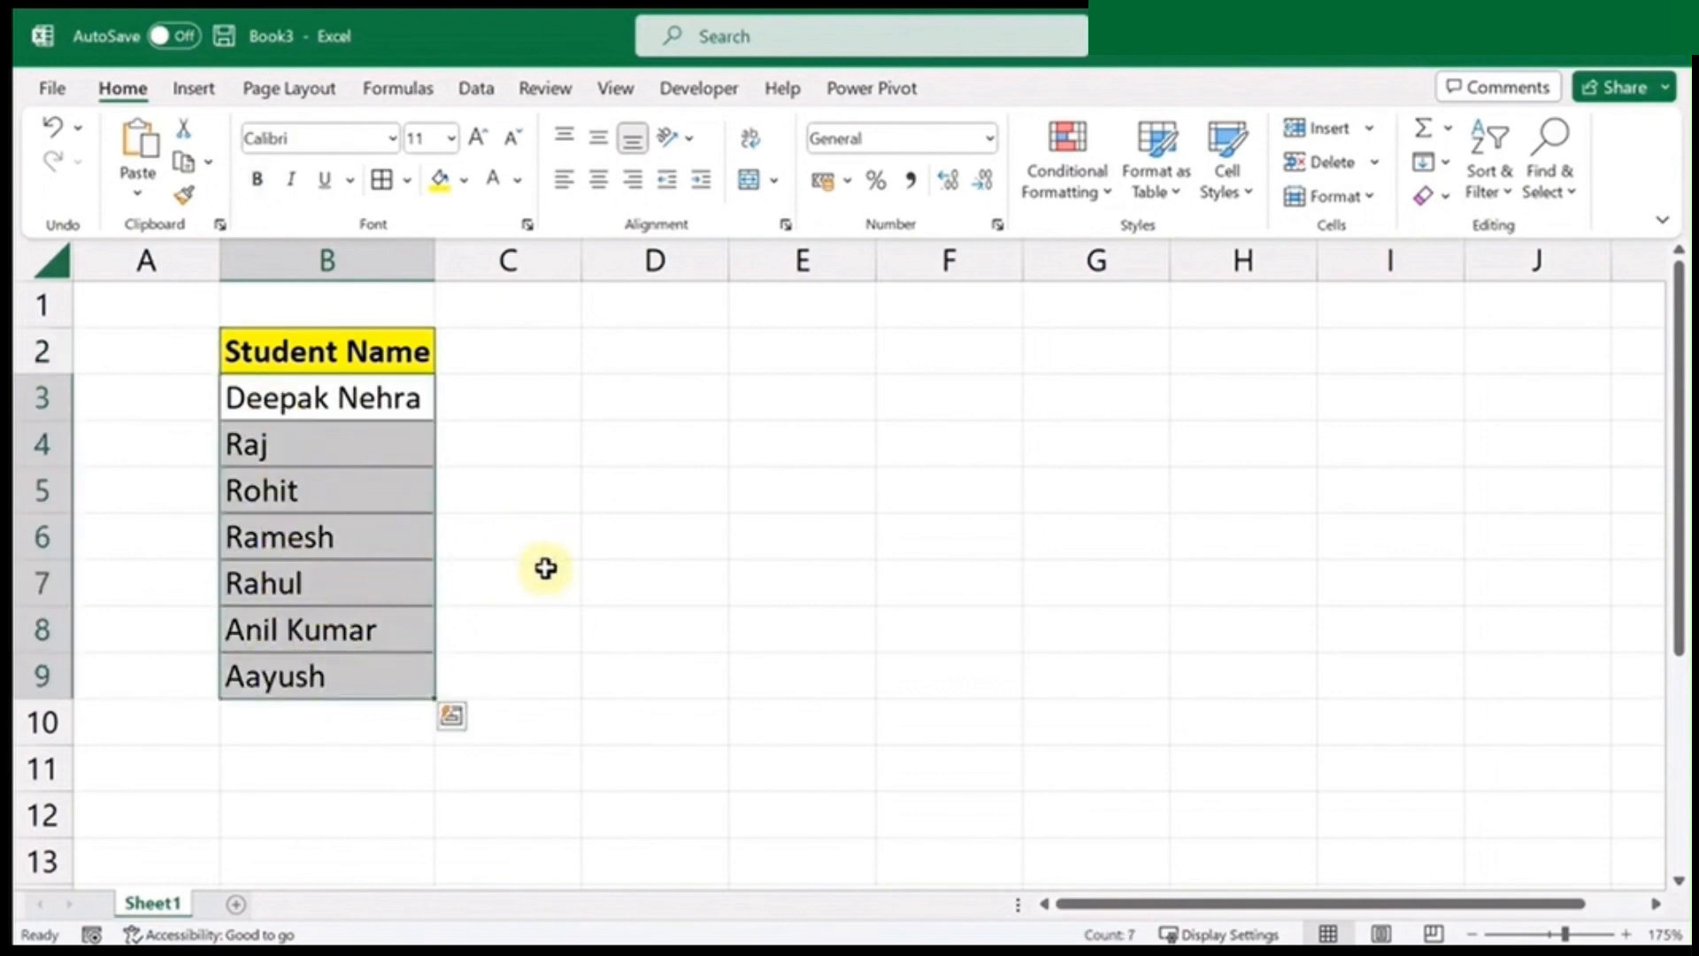
pyautogui.hotkey('ctrl', 'c')
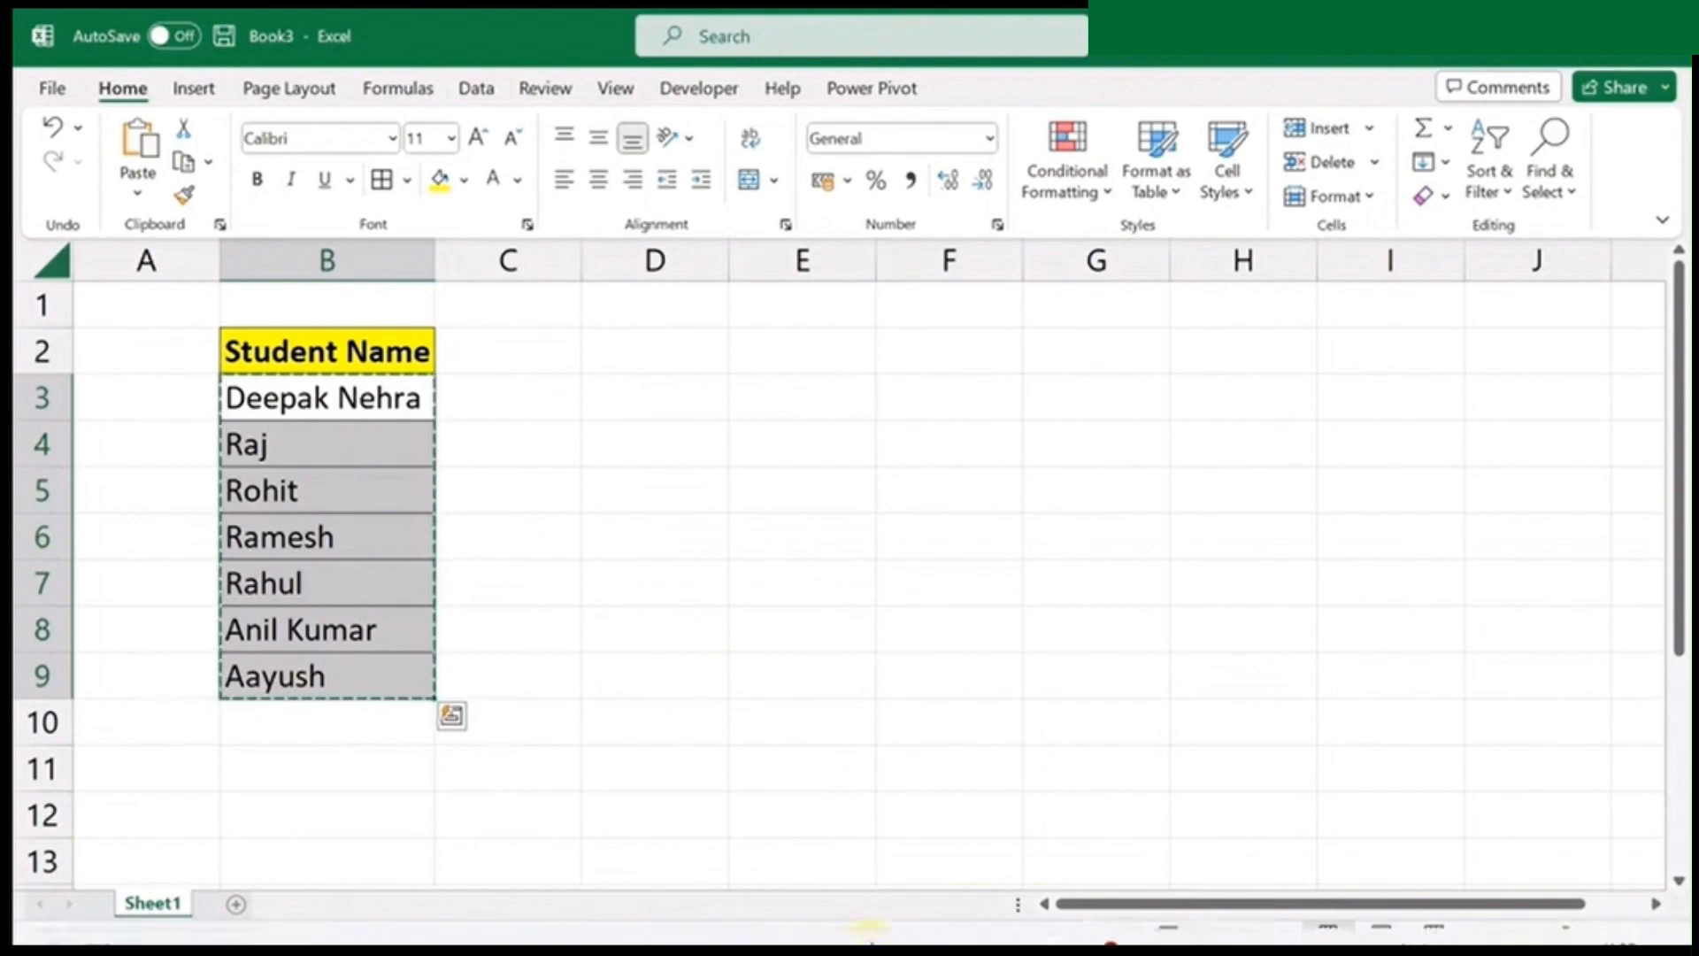
pyautogui.click(977, 922)
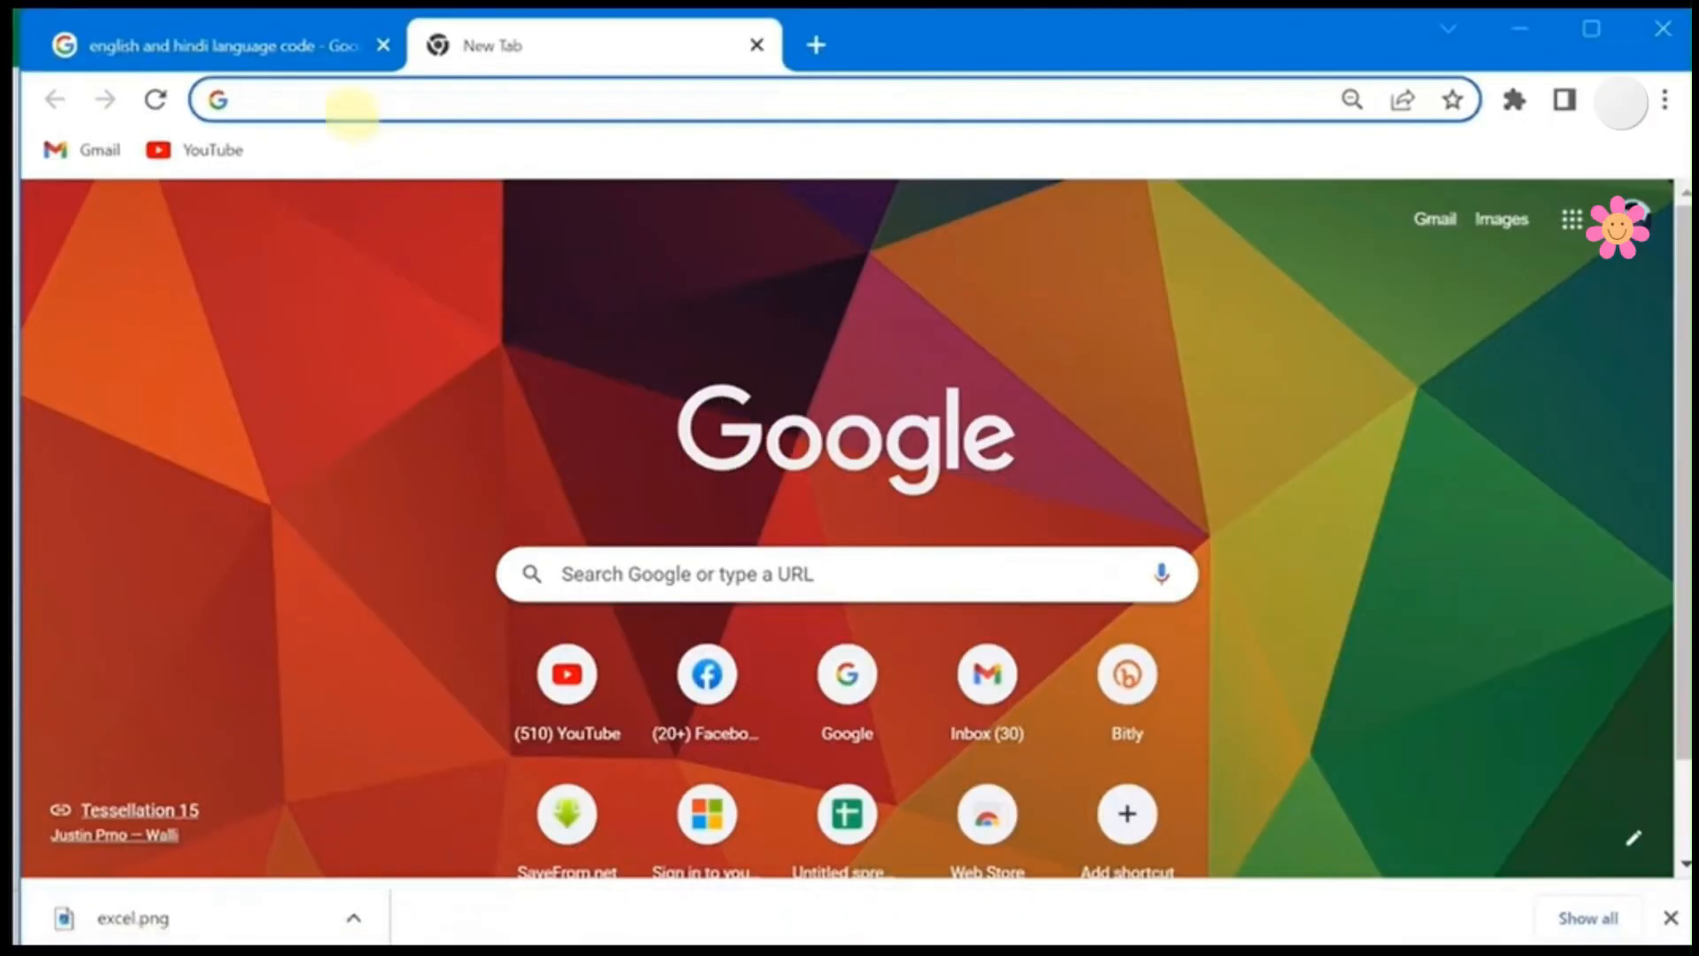
# Open a new blank Google Sheets spreadsheet and paste the student names at B2
pyautogui.click(328, 100)
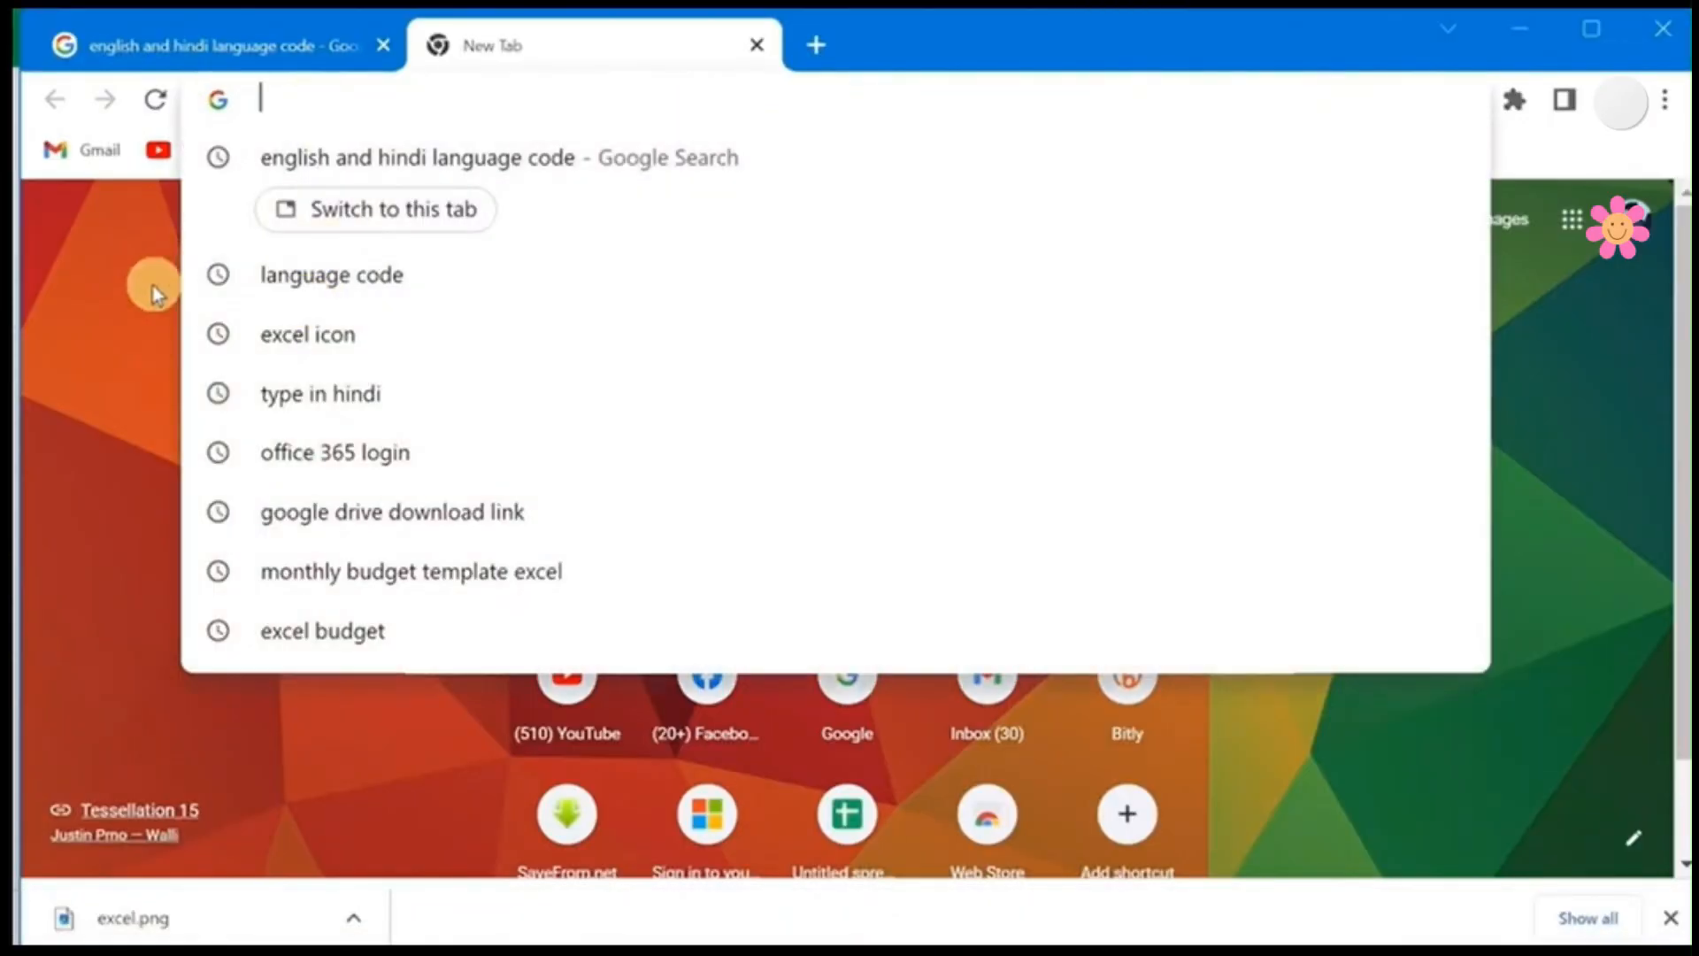
pyautogui.write('sheets')
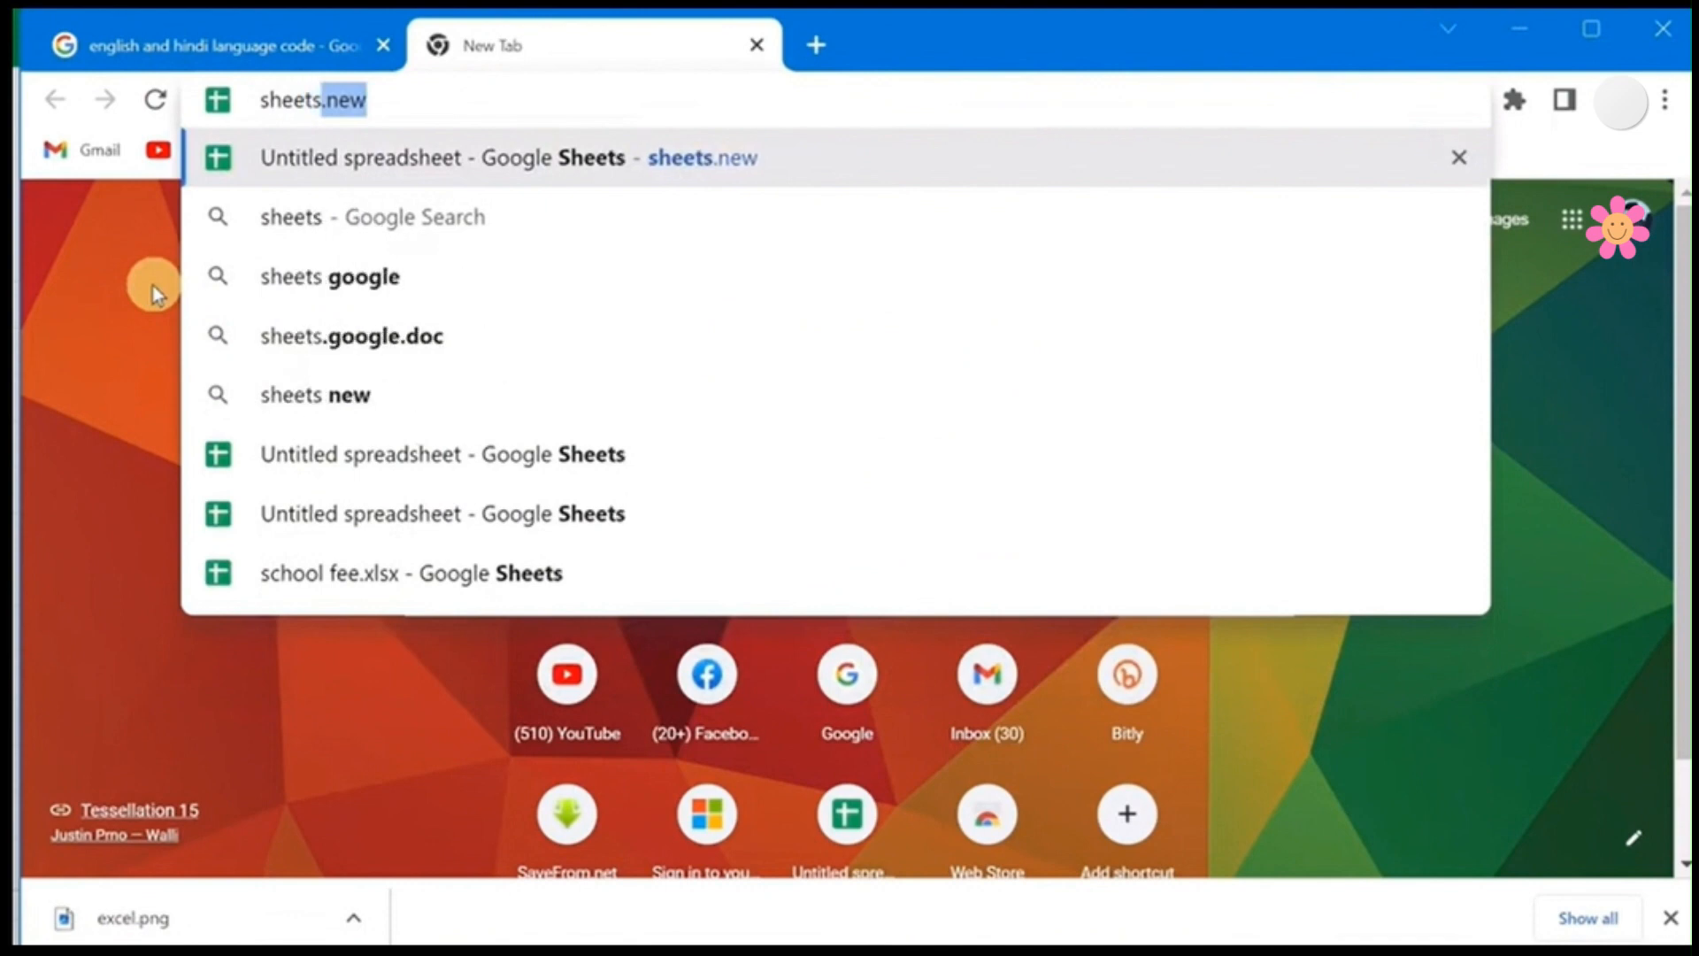
pyautogui.press('Return')
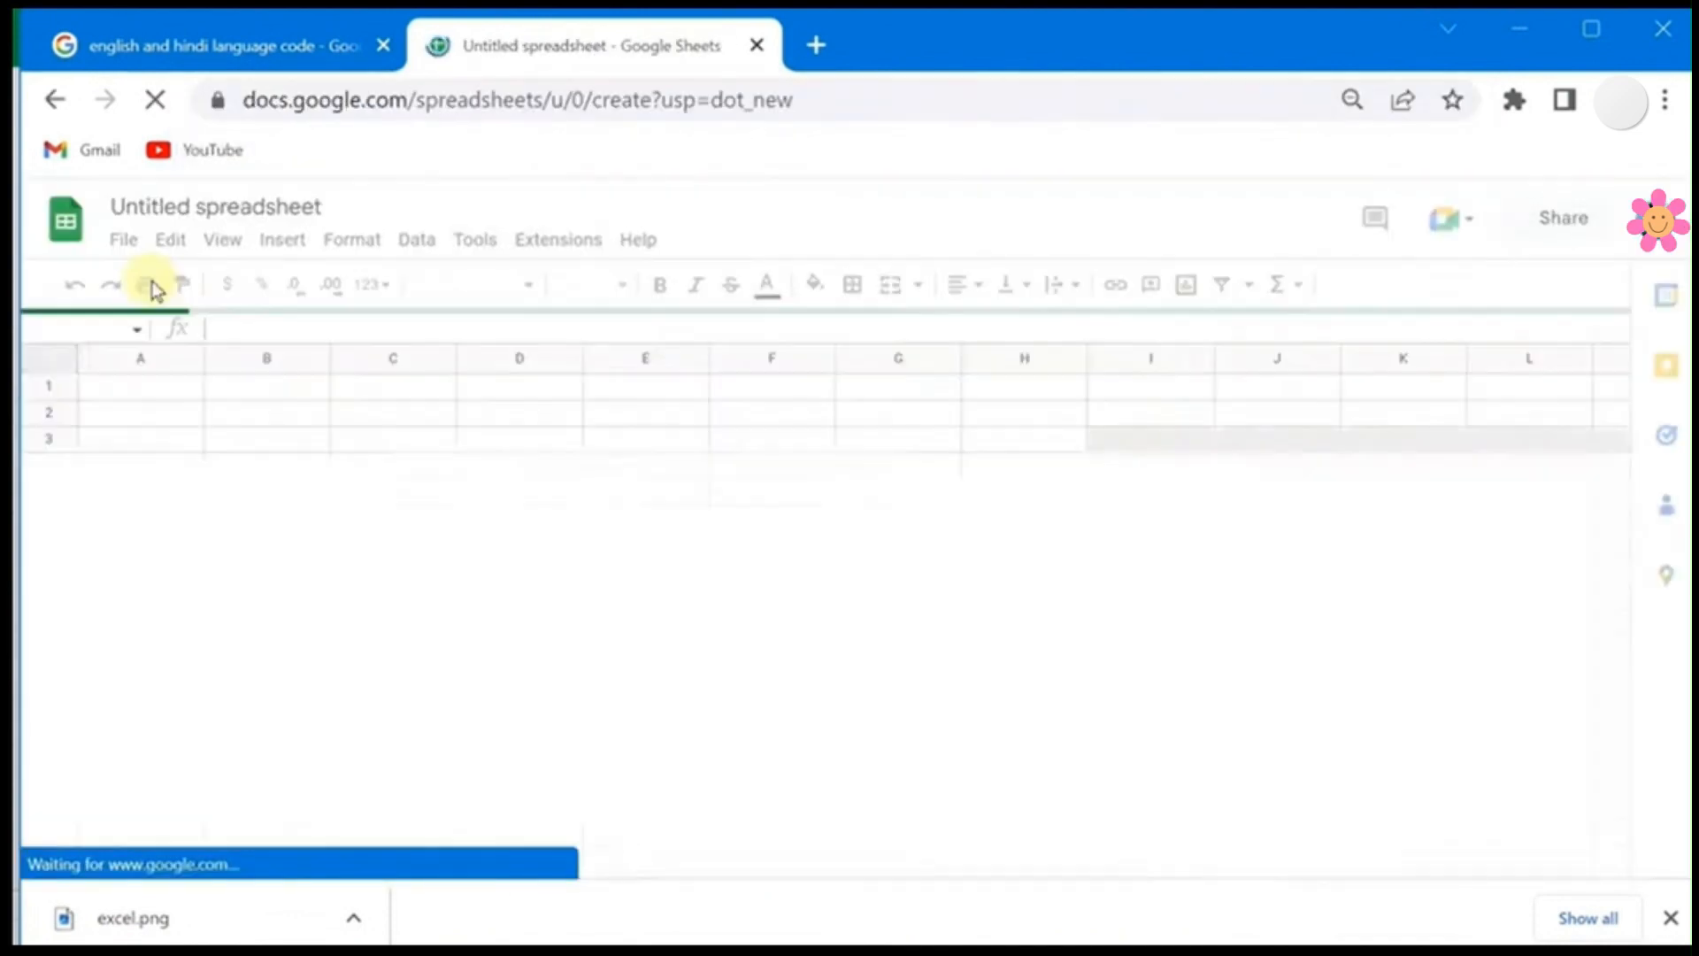
pyautogui.click(237, 407)
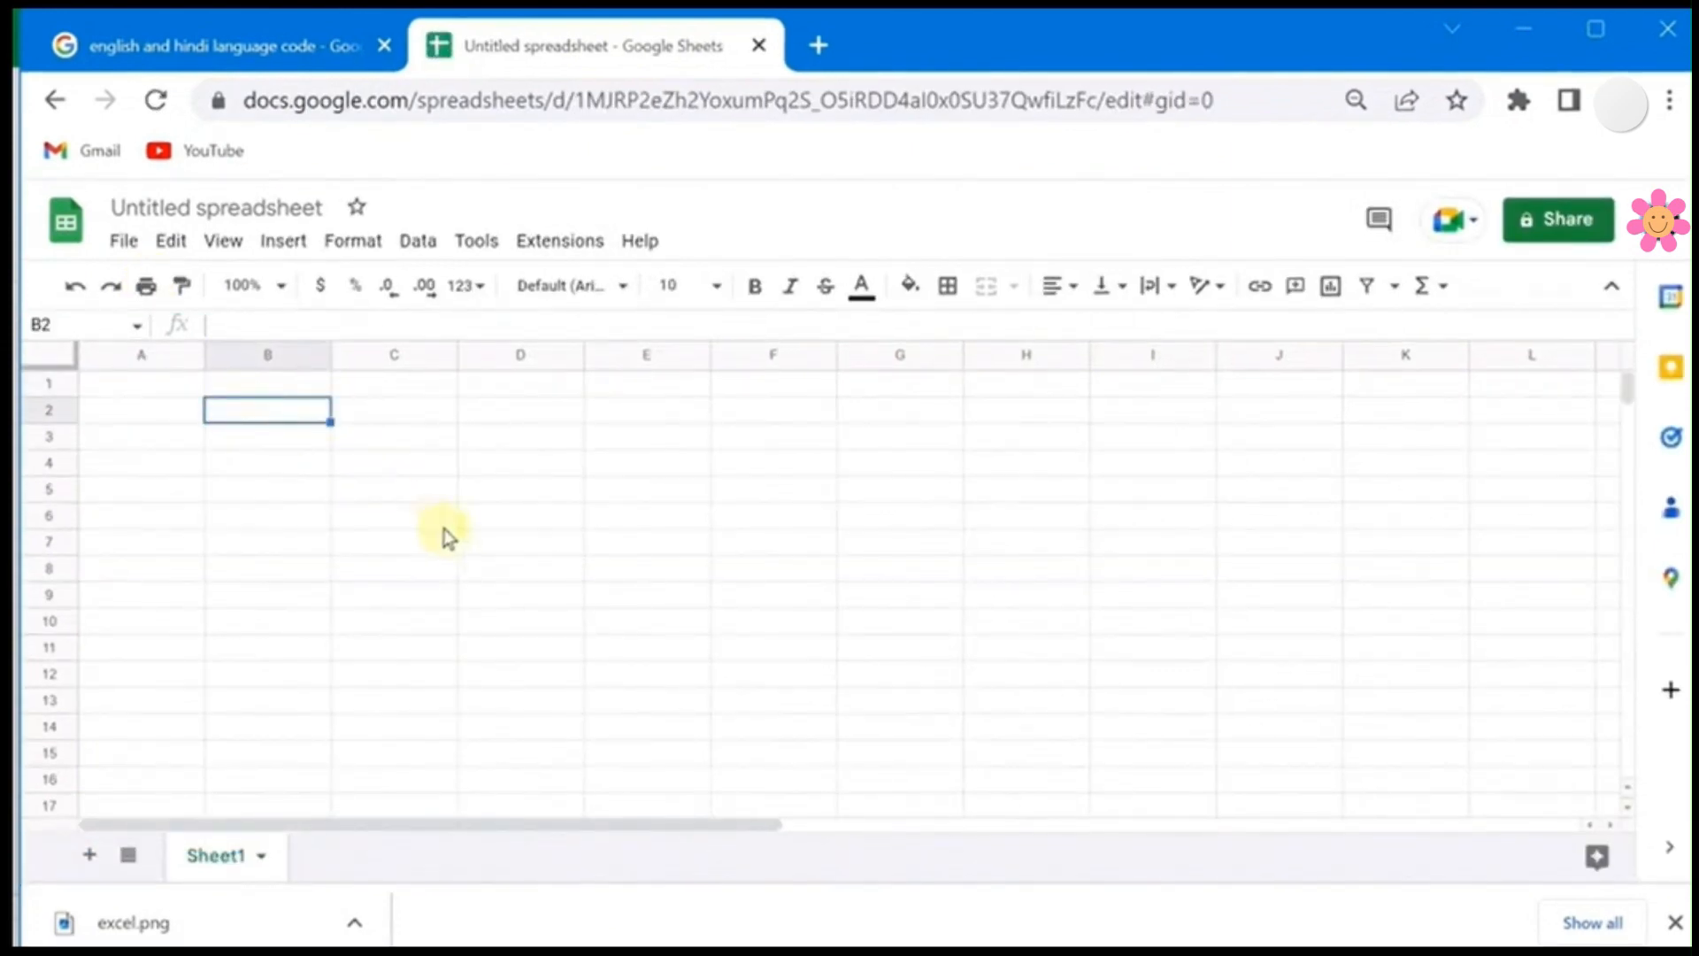
pyautogui.hotkey('ctrl', 'v')
pyautogui.click(400, 419)
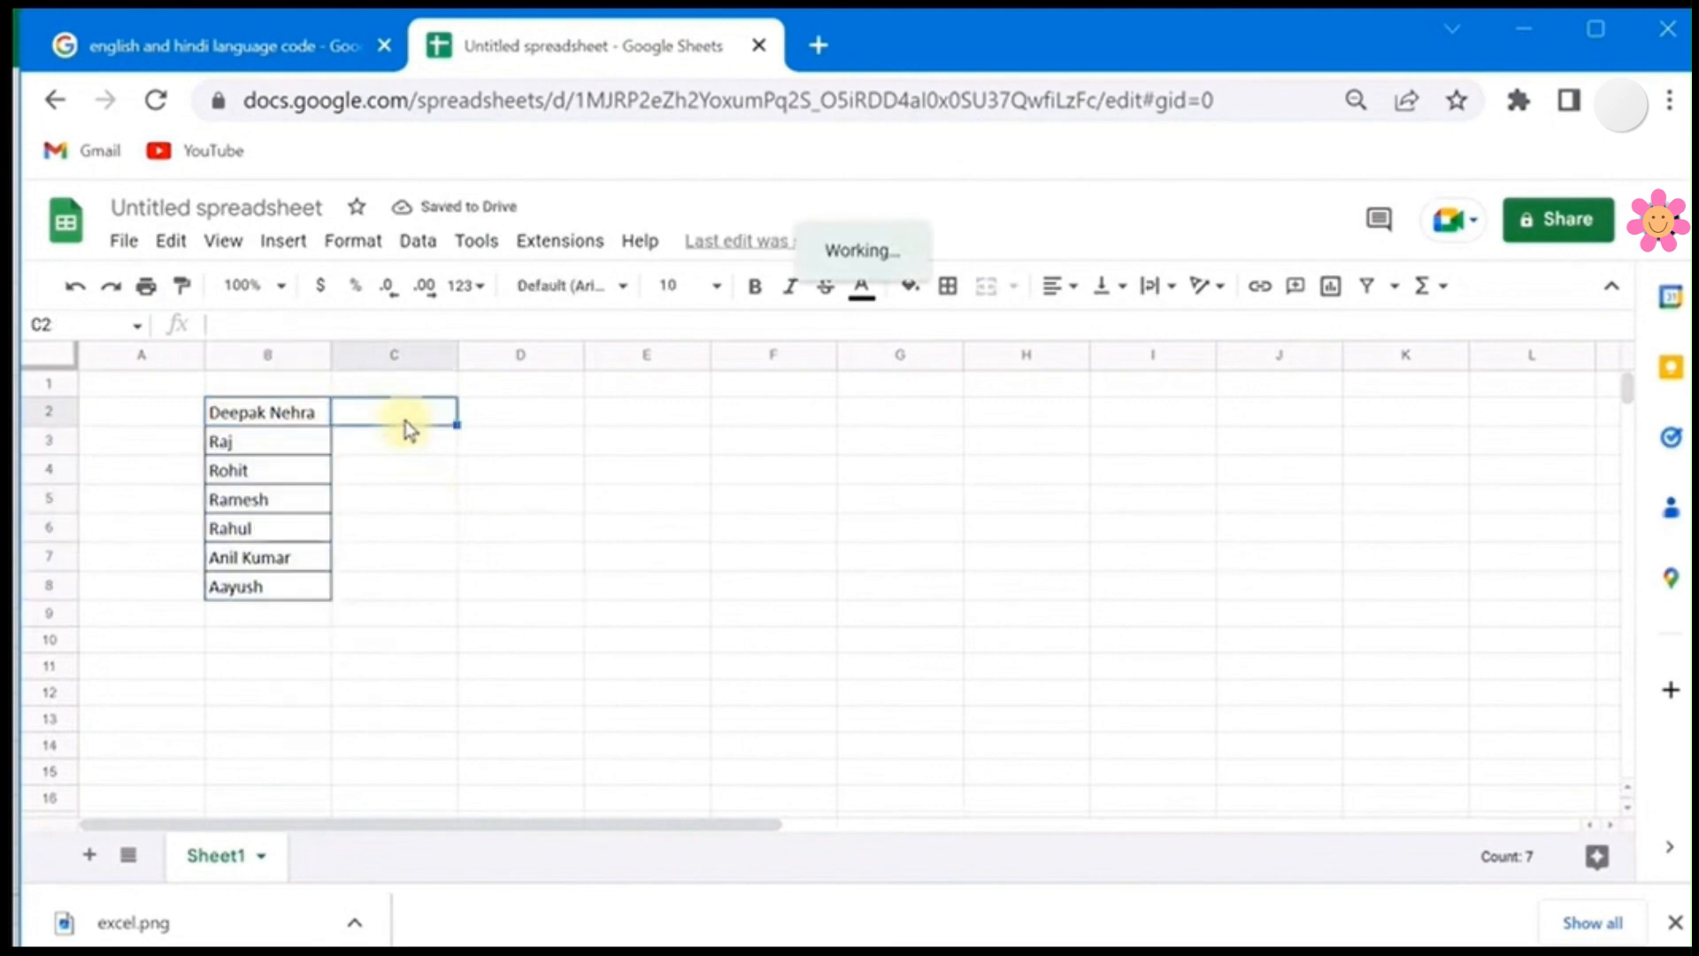
pyautogui.click(493, 421)
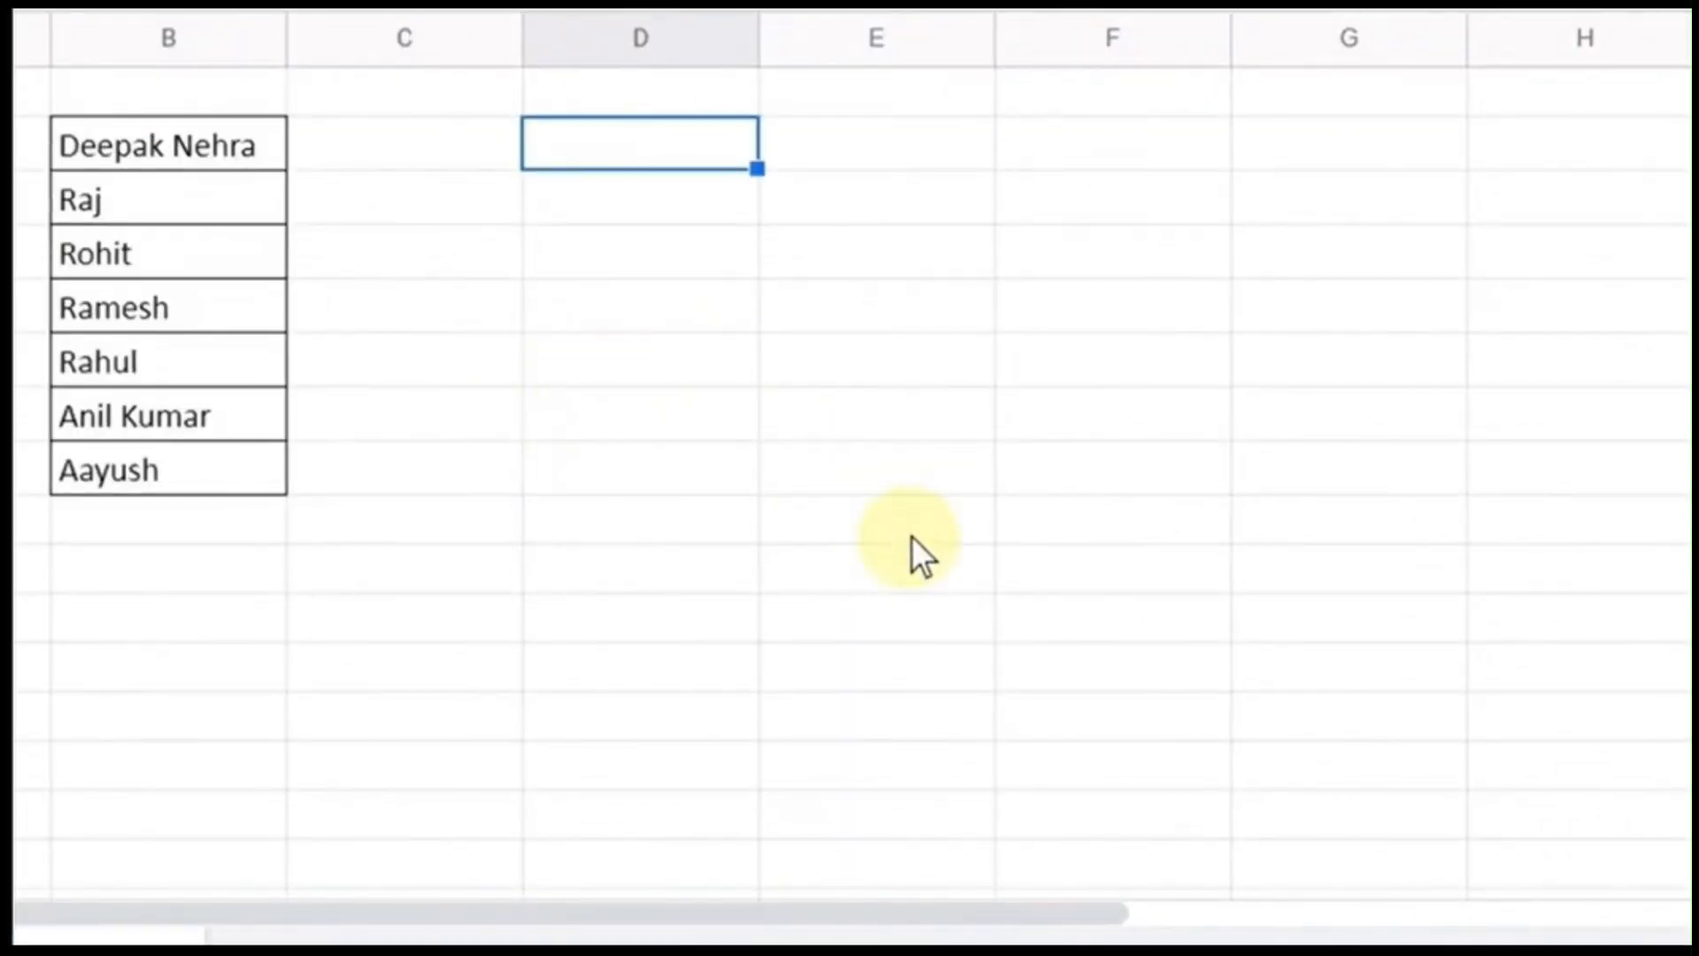
# Enter =GOOGLETRANSLATE(B2,"en","hi") in D2 to translate the name into Hindi
pyautogui.write('=go')
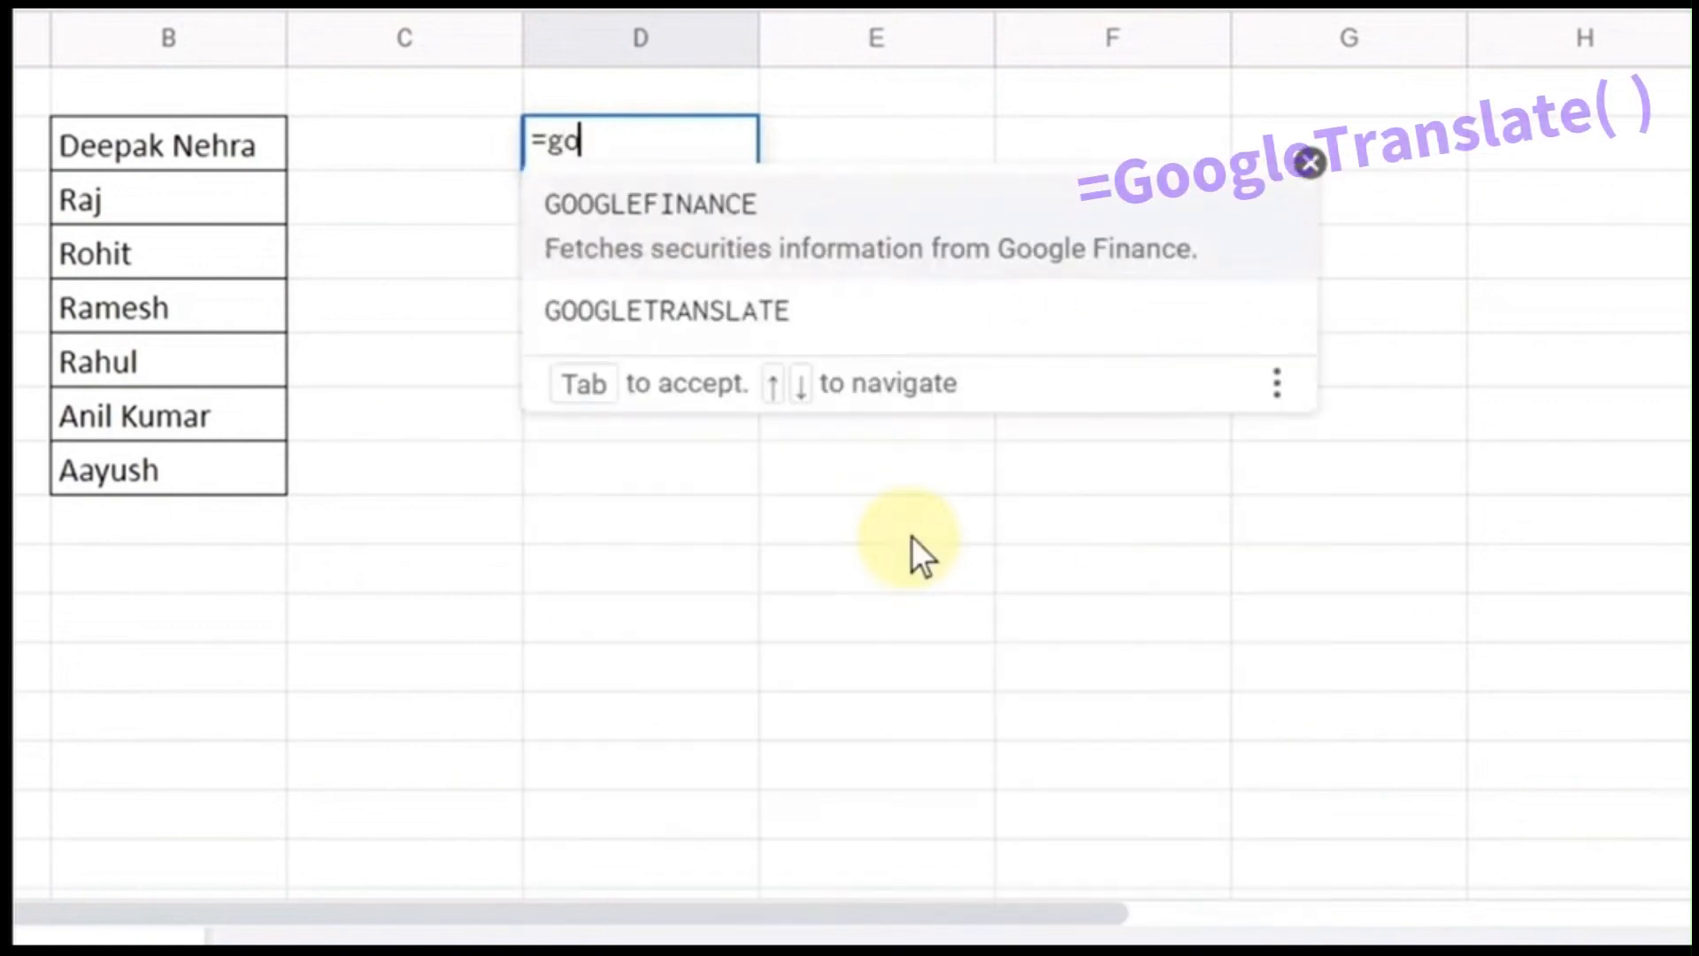
pyautogui.write('ogl')
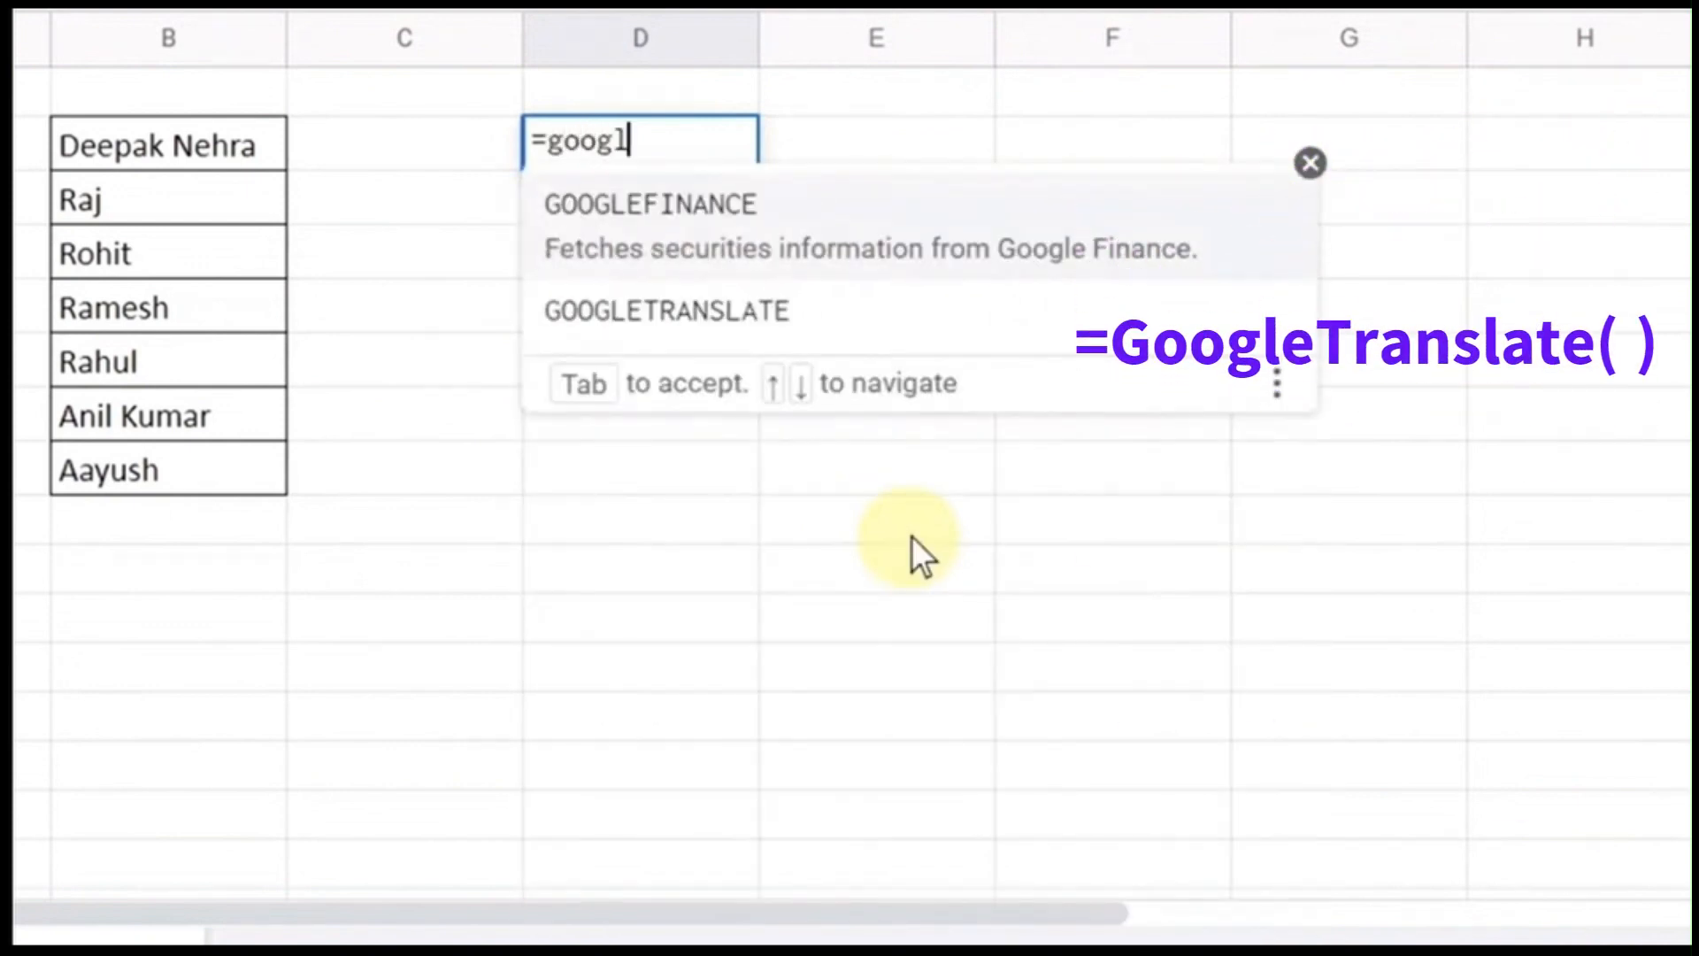
pyautogui.write('etr')
pyautogui.press('Tab')
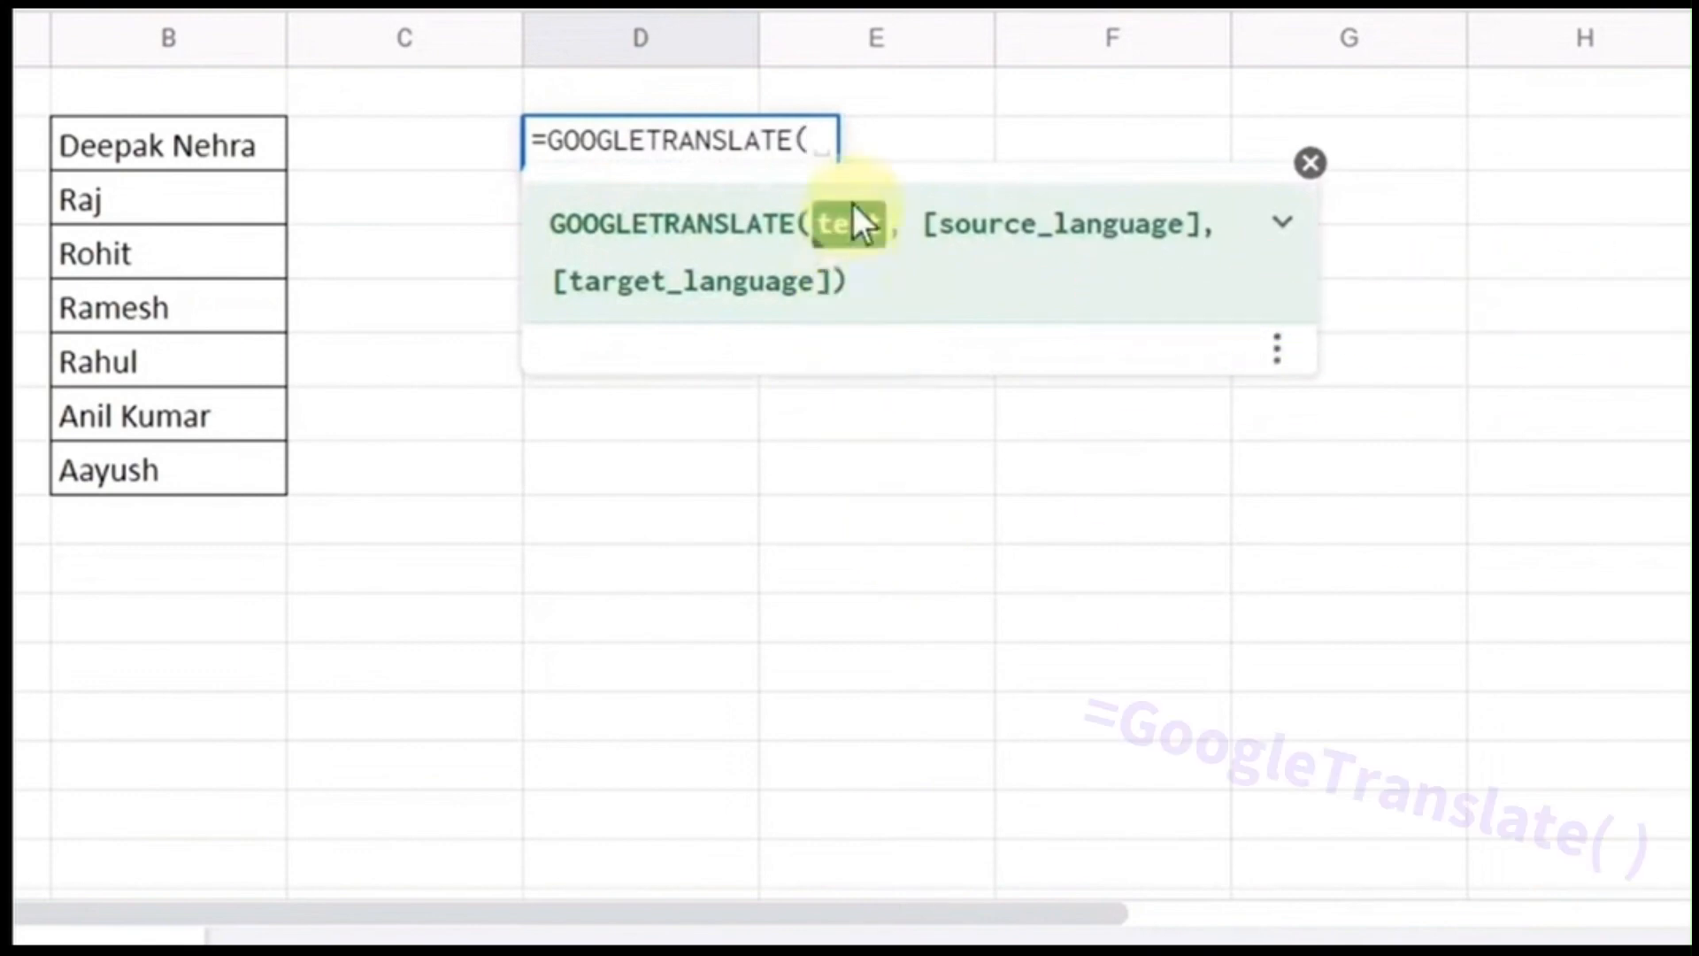
pyautogui.click(187, 147)
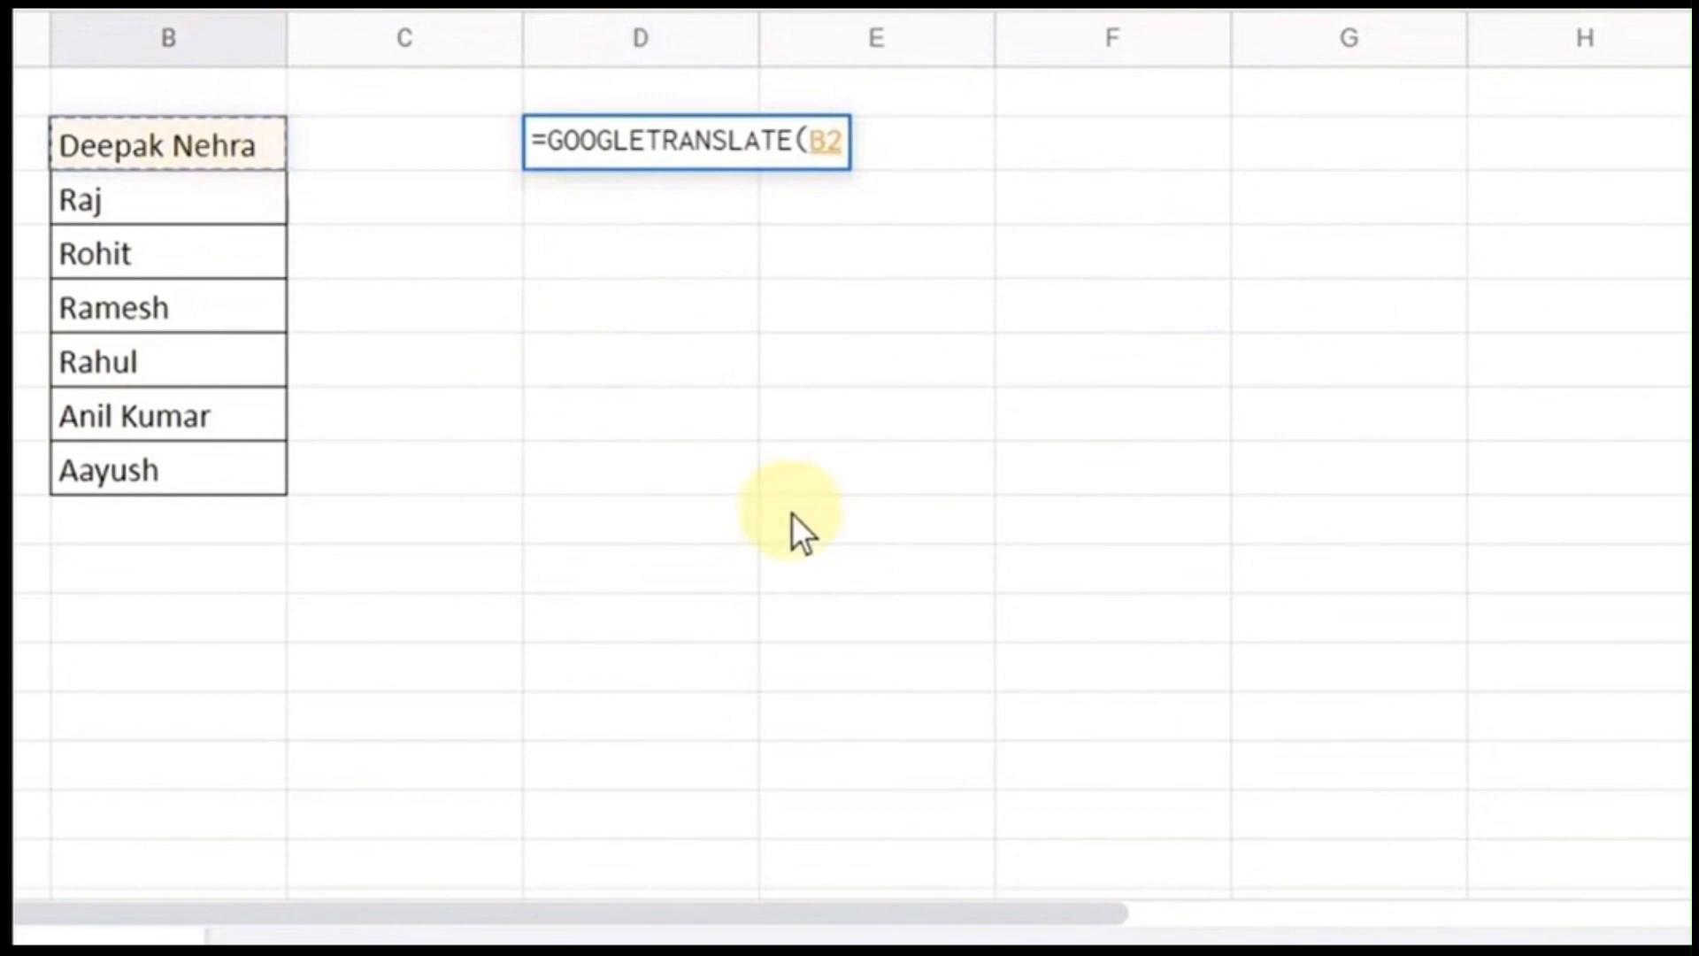
pyautogui.write(',')
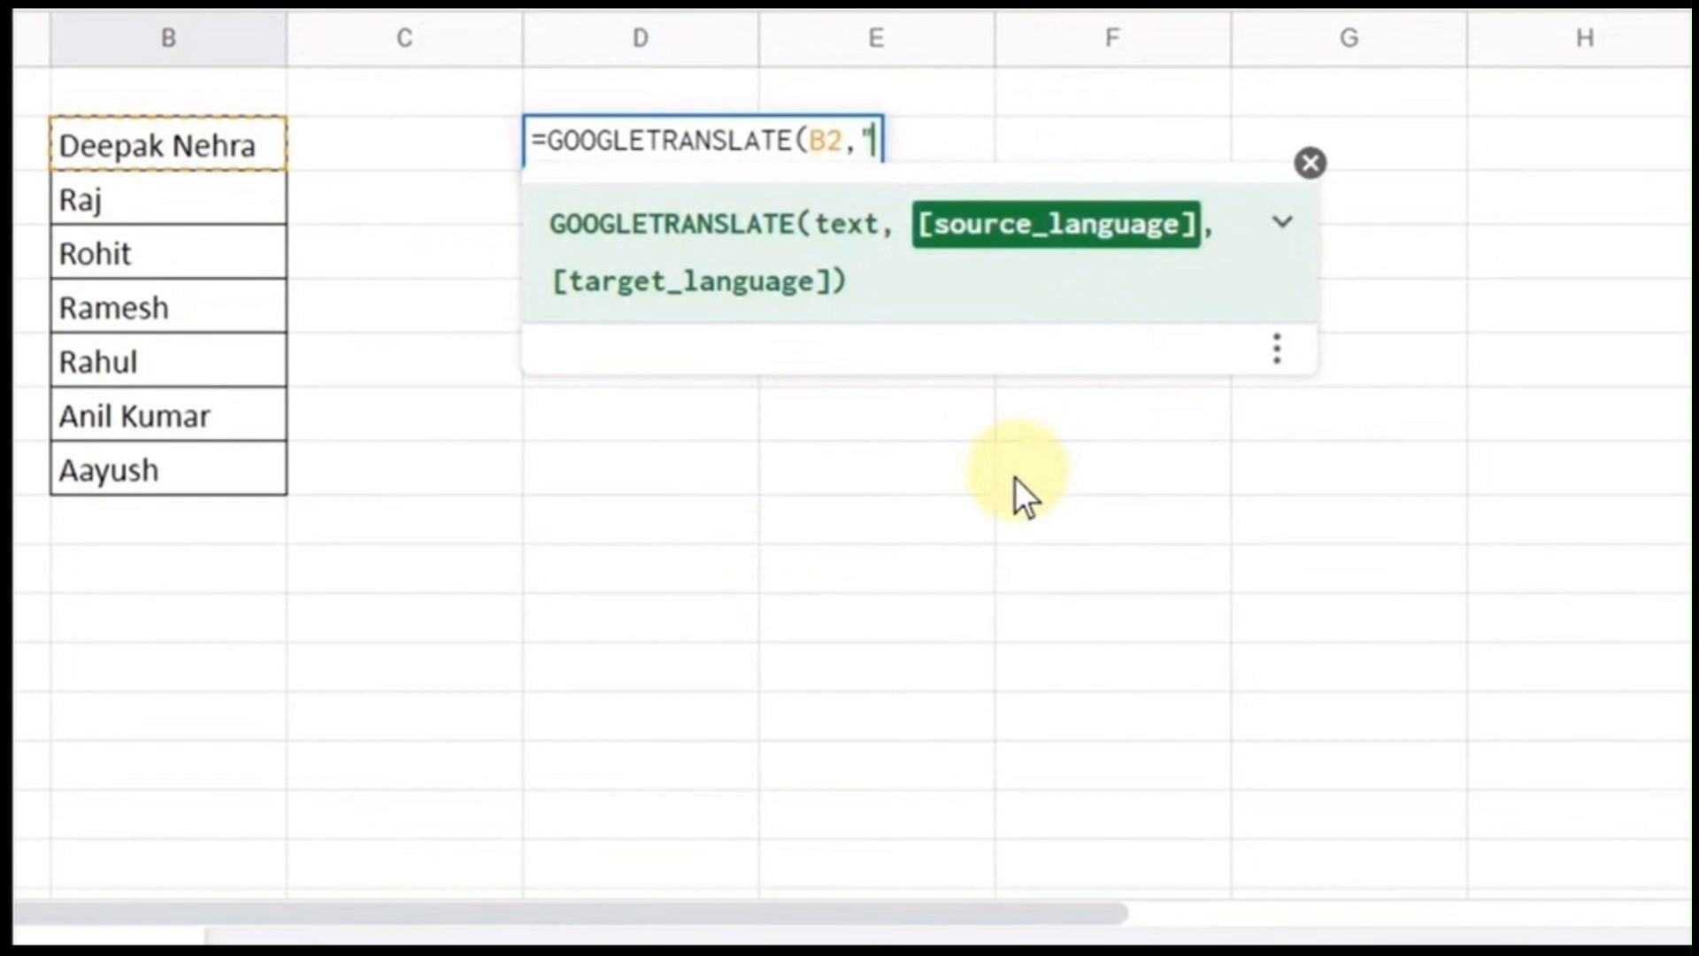
pyautogui.write('"e')
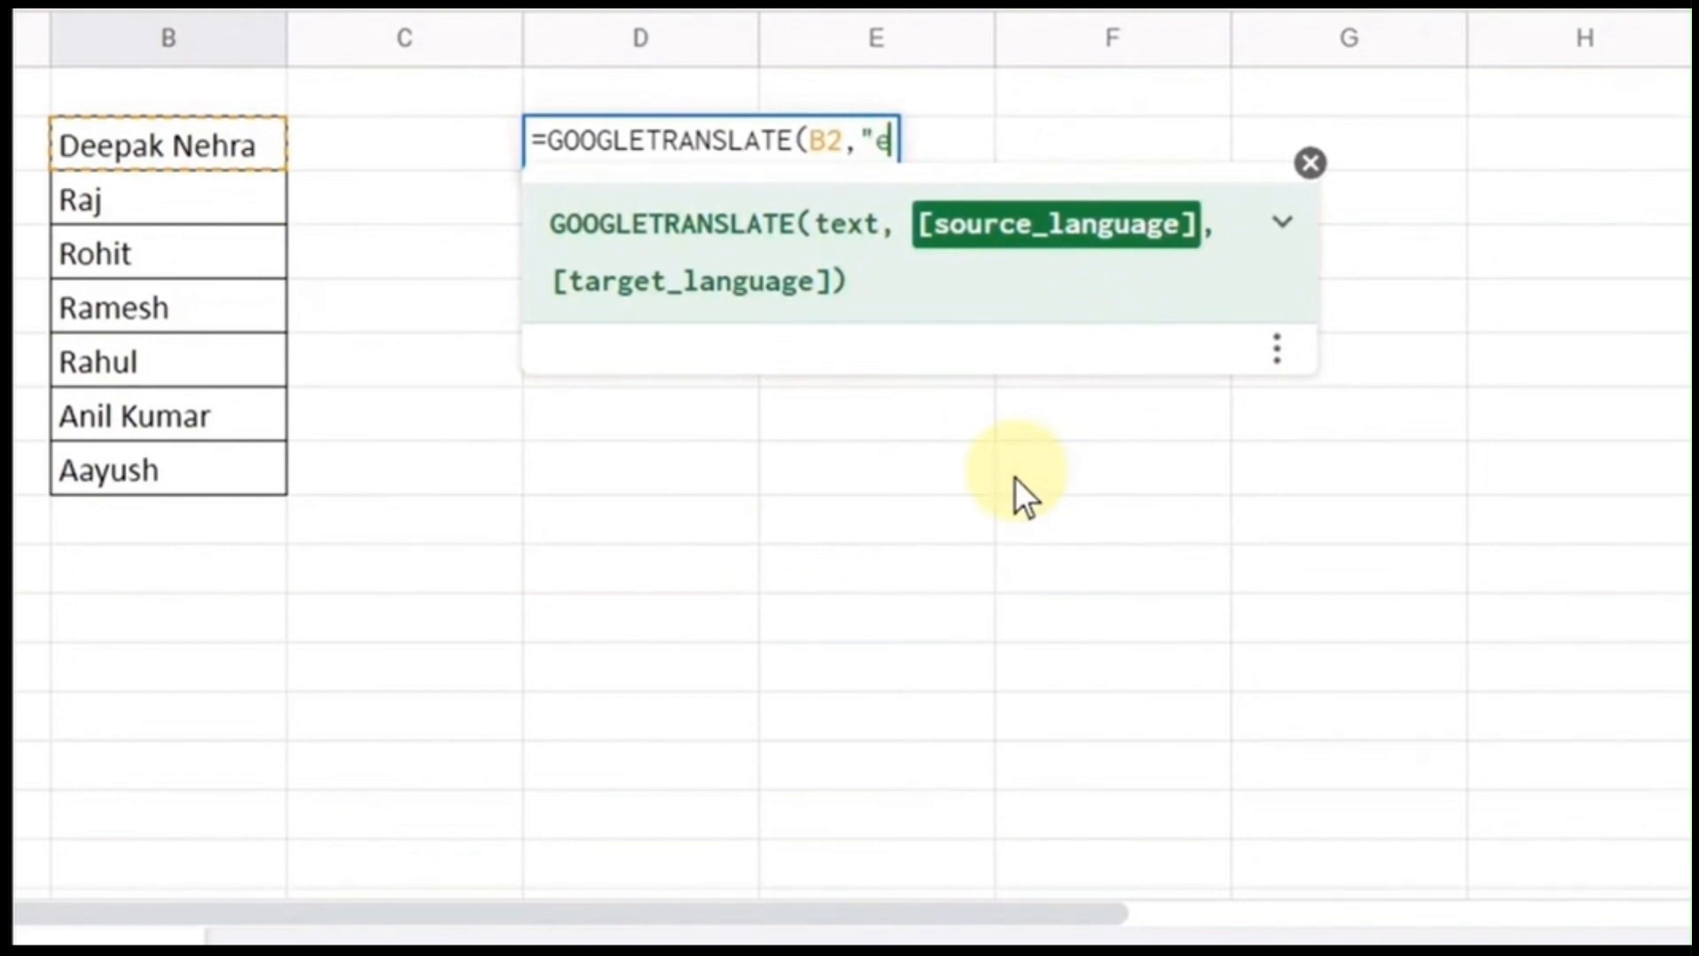
pyautogui.write('n"')
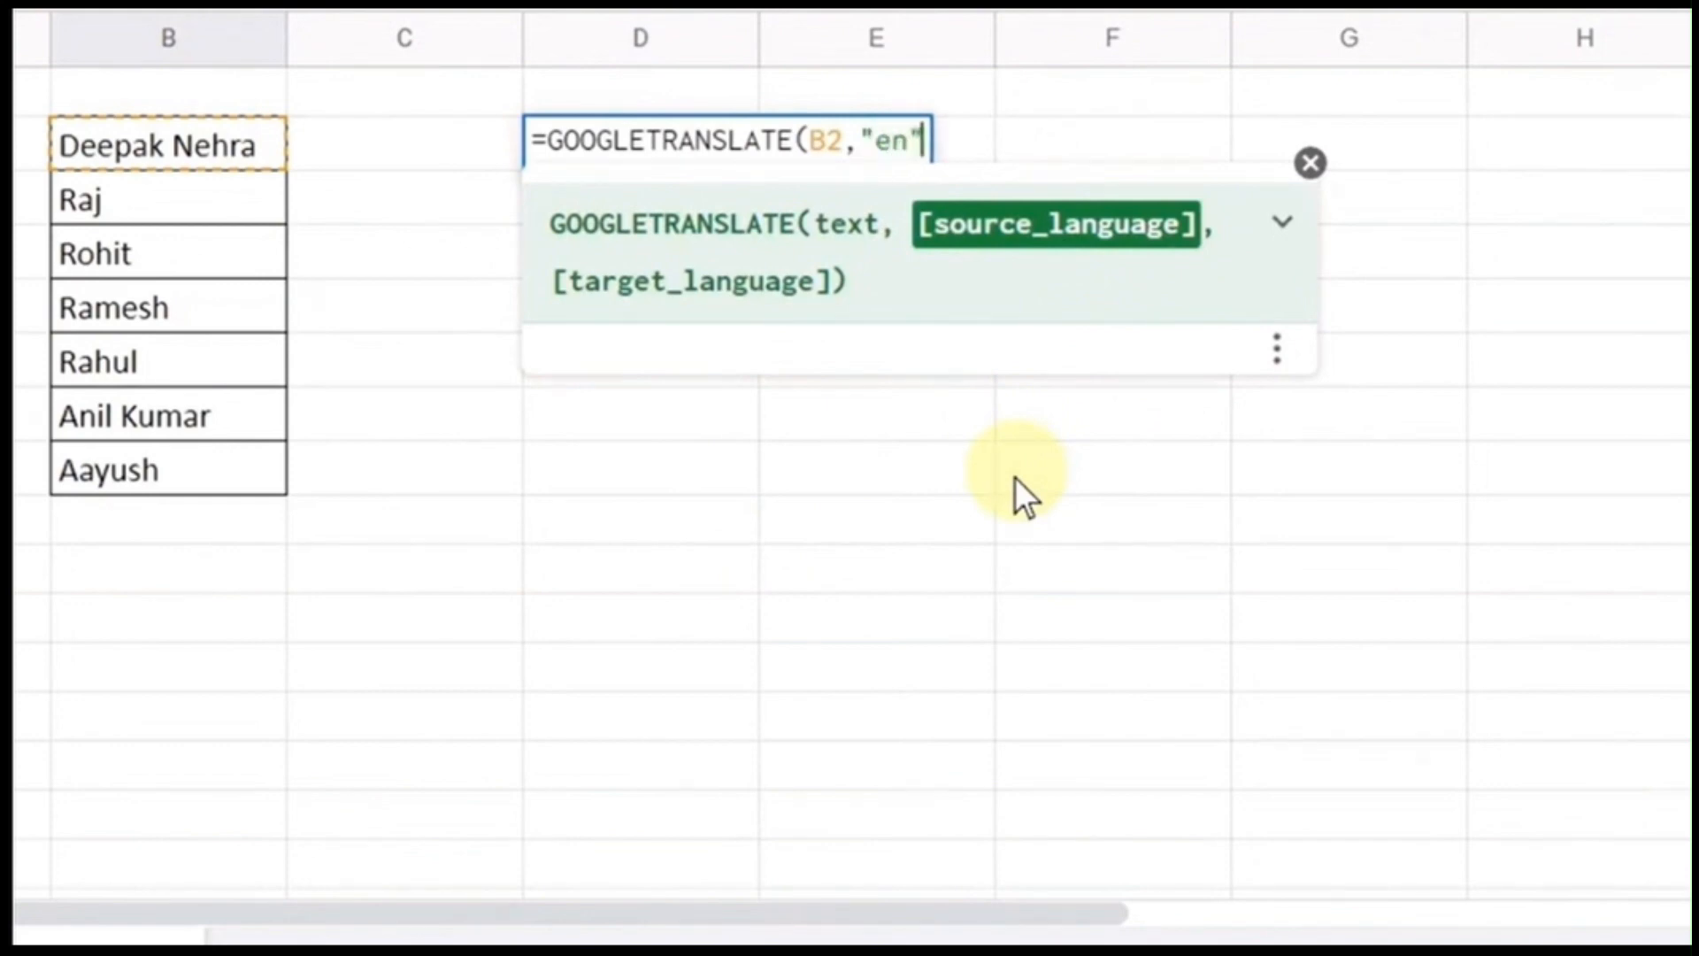
pyautogui.write(',"hi')
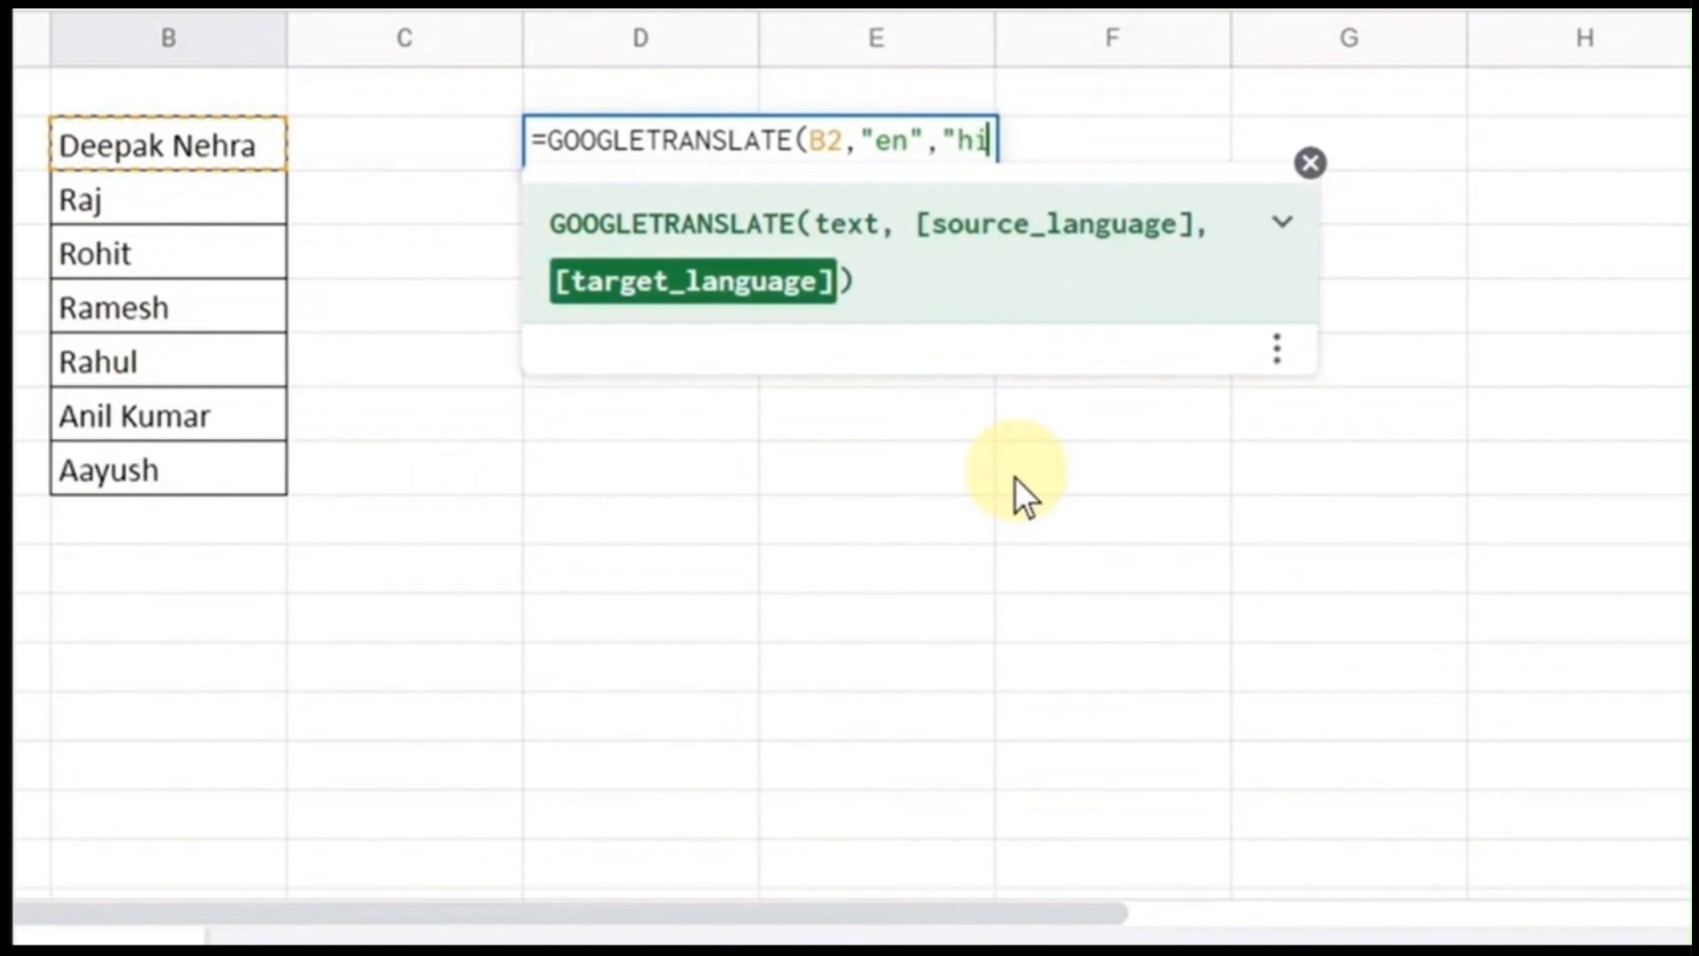
pyautogui.write(')')
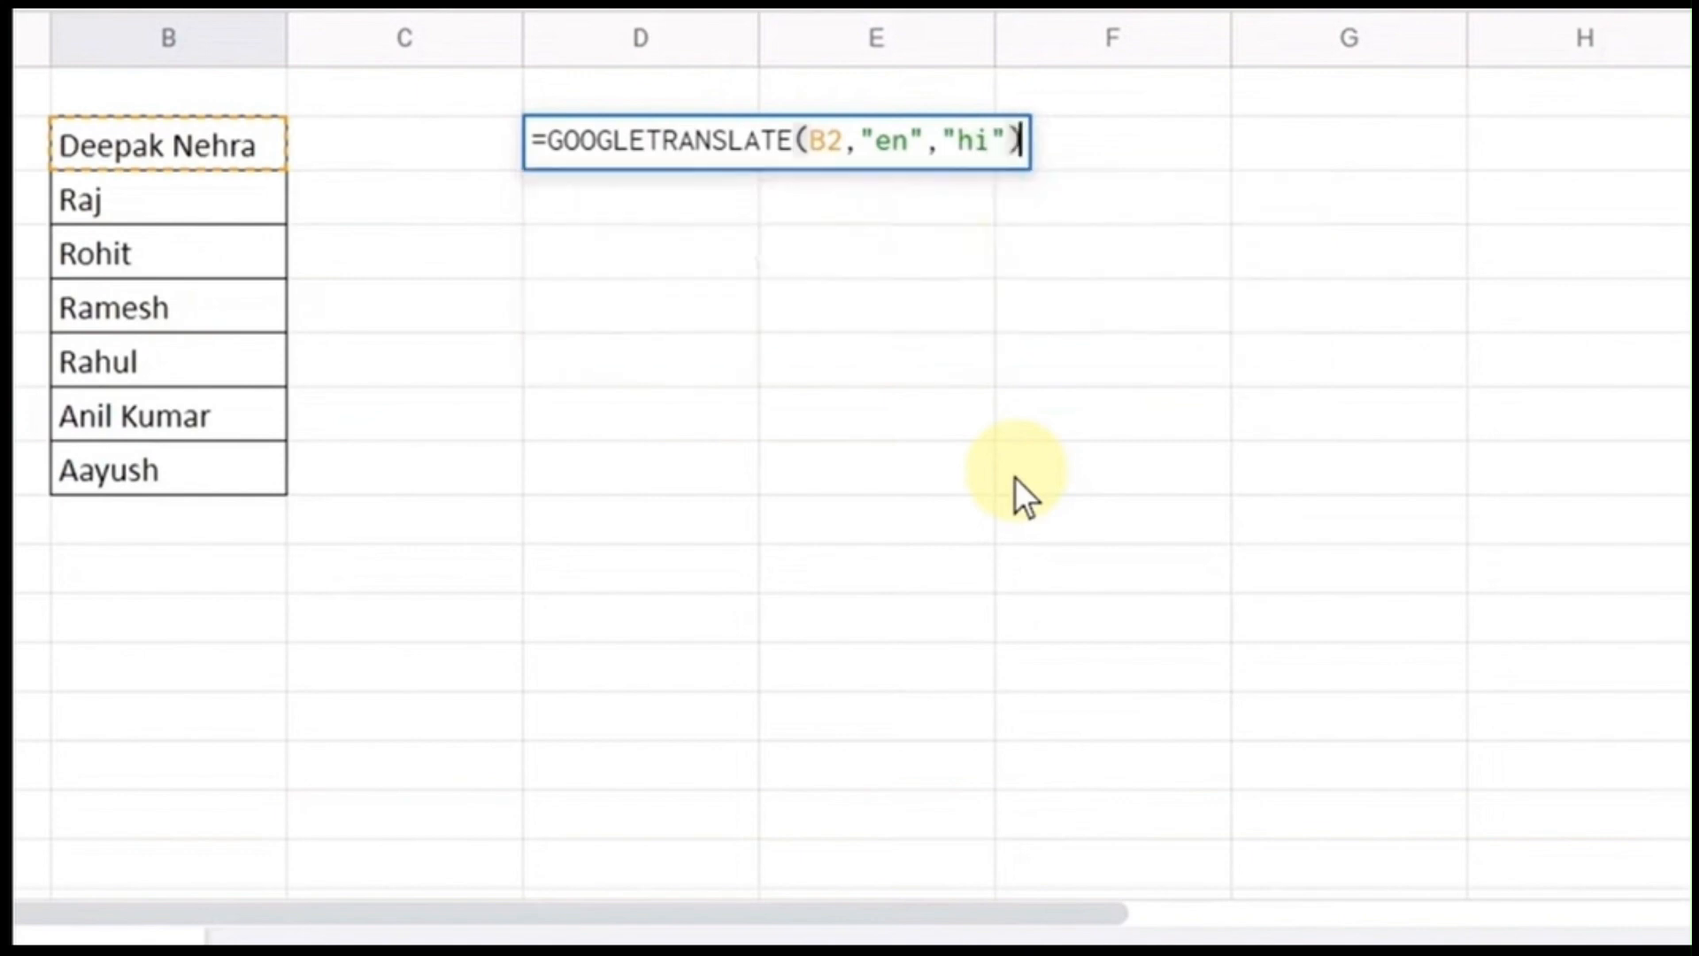
pyautogui.press('Return')
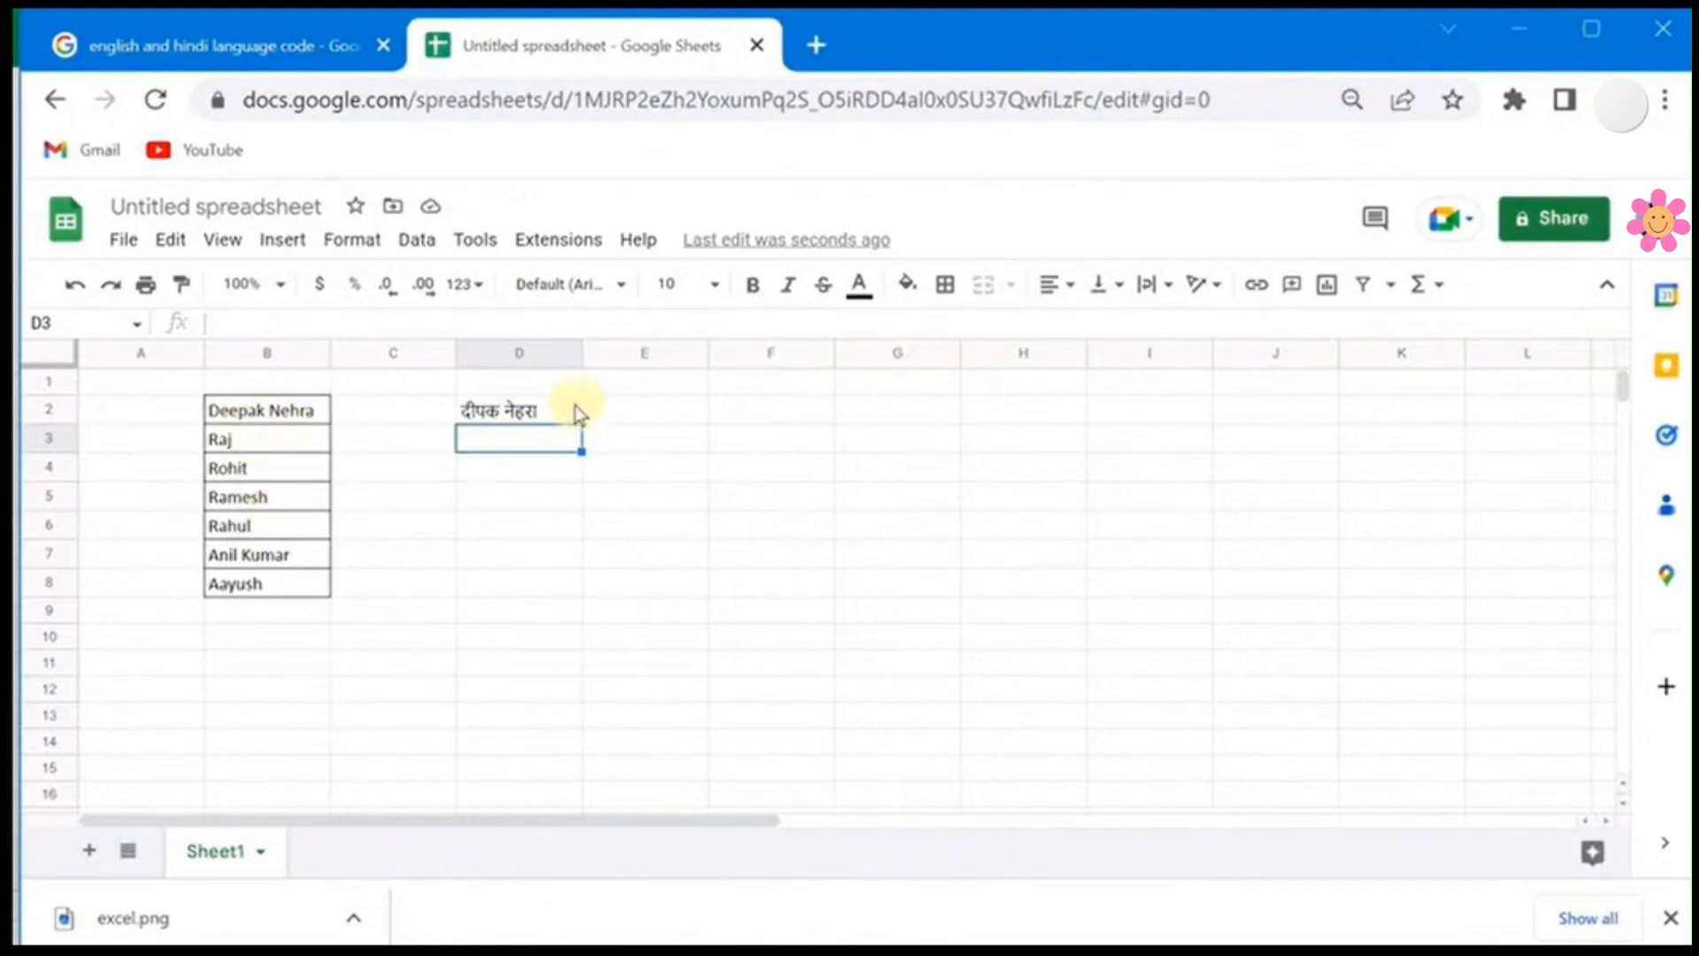
# Fill the D2 translation down to D8 and switch back to the Excel Book3 workbook
pyautogui.click(553, 414)
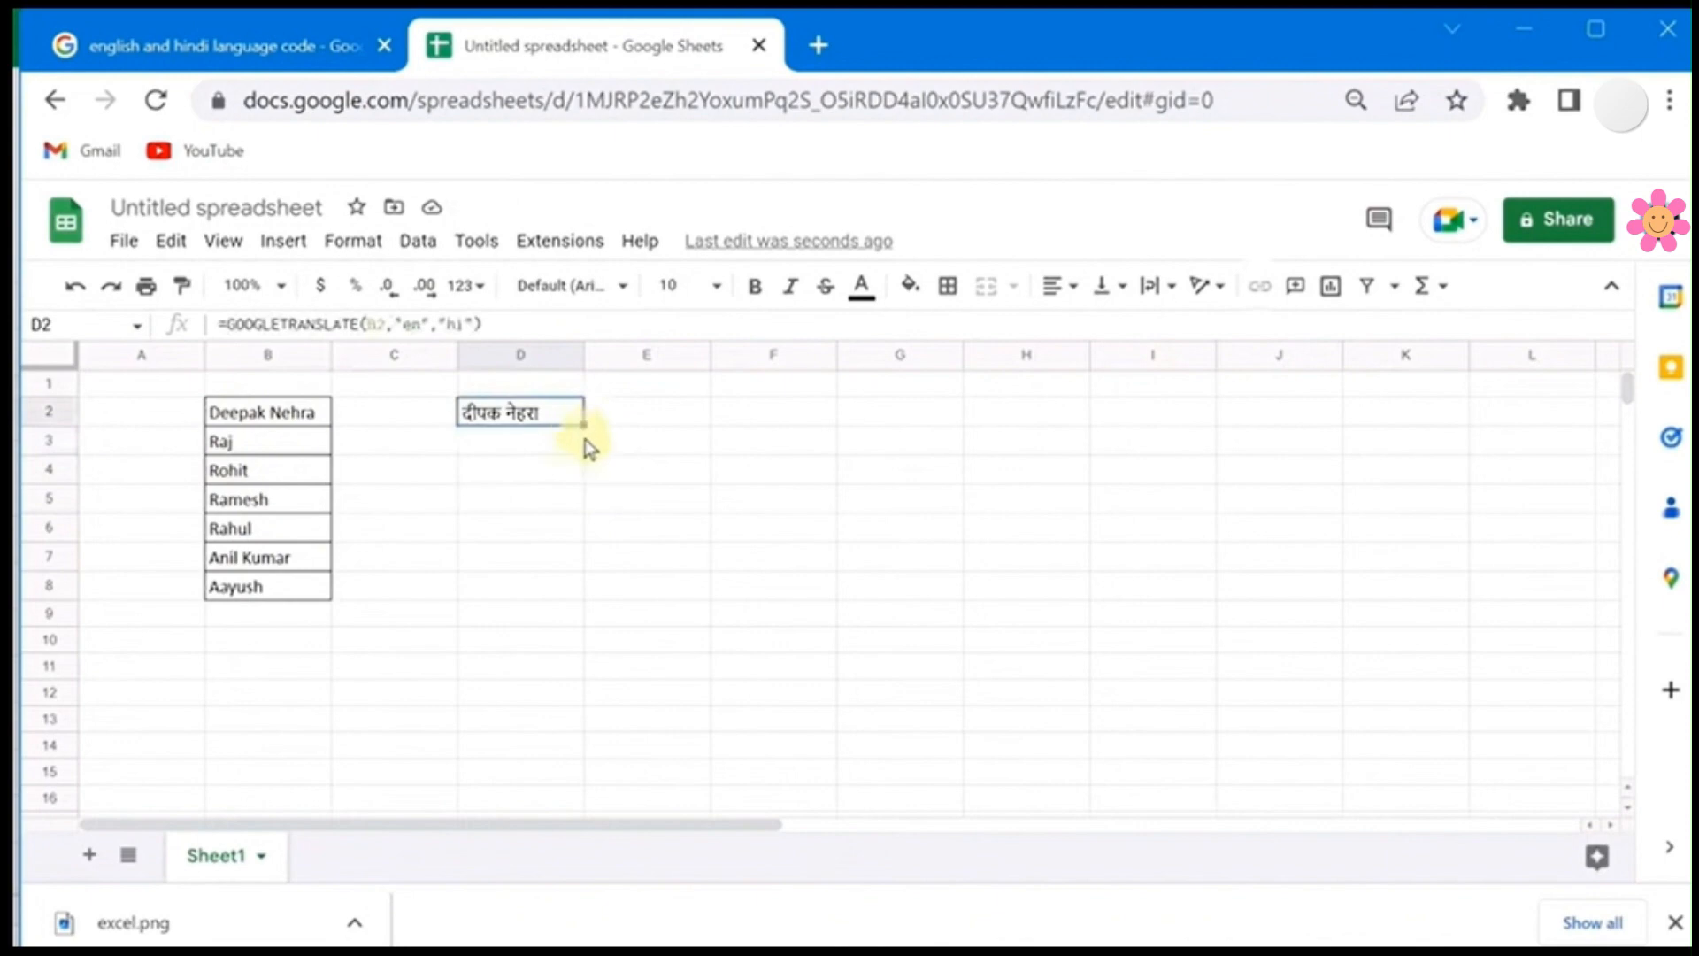
pyautogui.moveTo(584, 426); pyautogui.dragTo(563, 587)
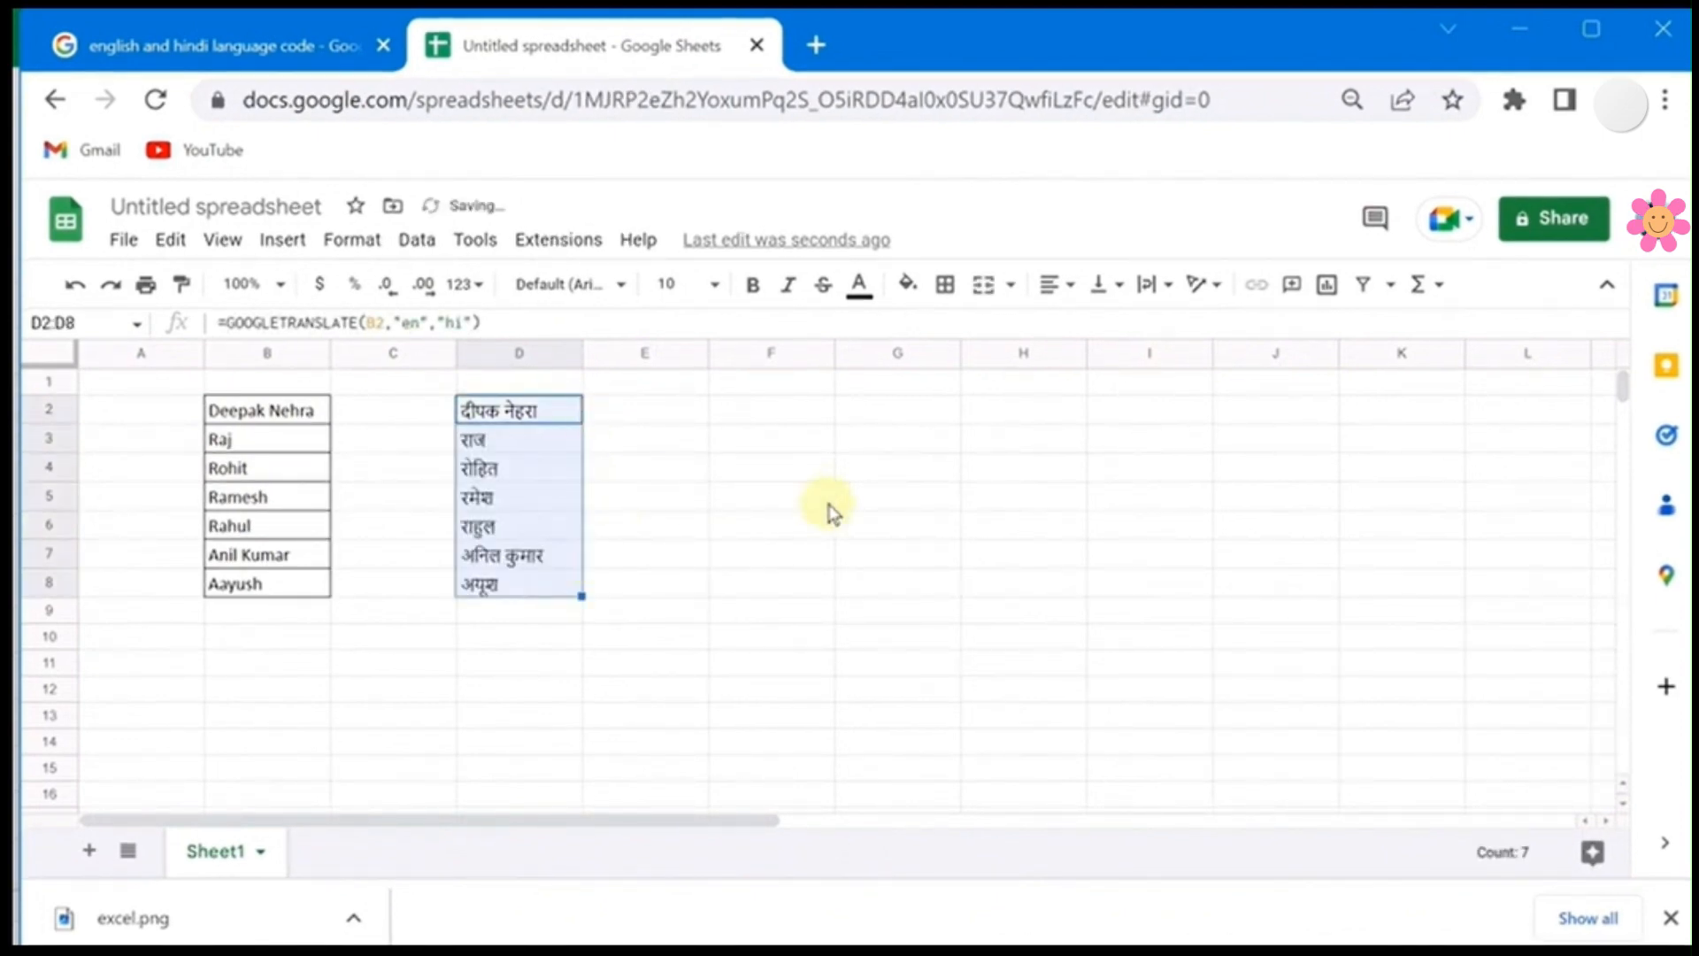
pyautogui.moveTo(1027, 940)
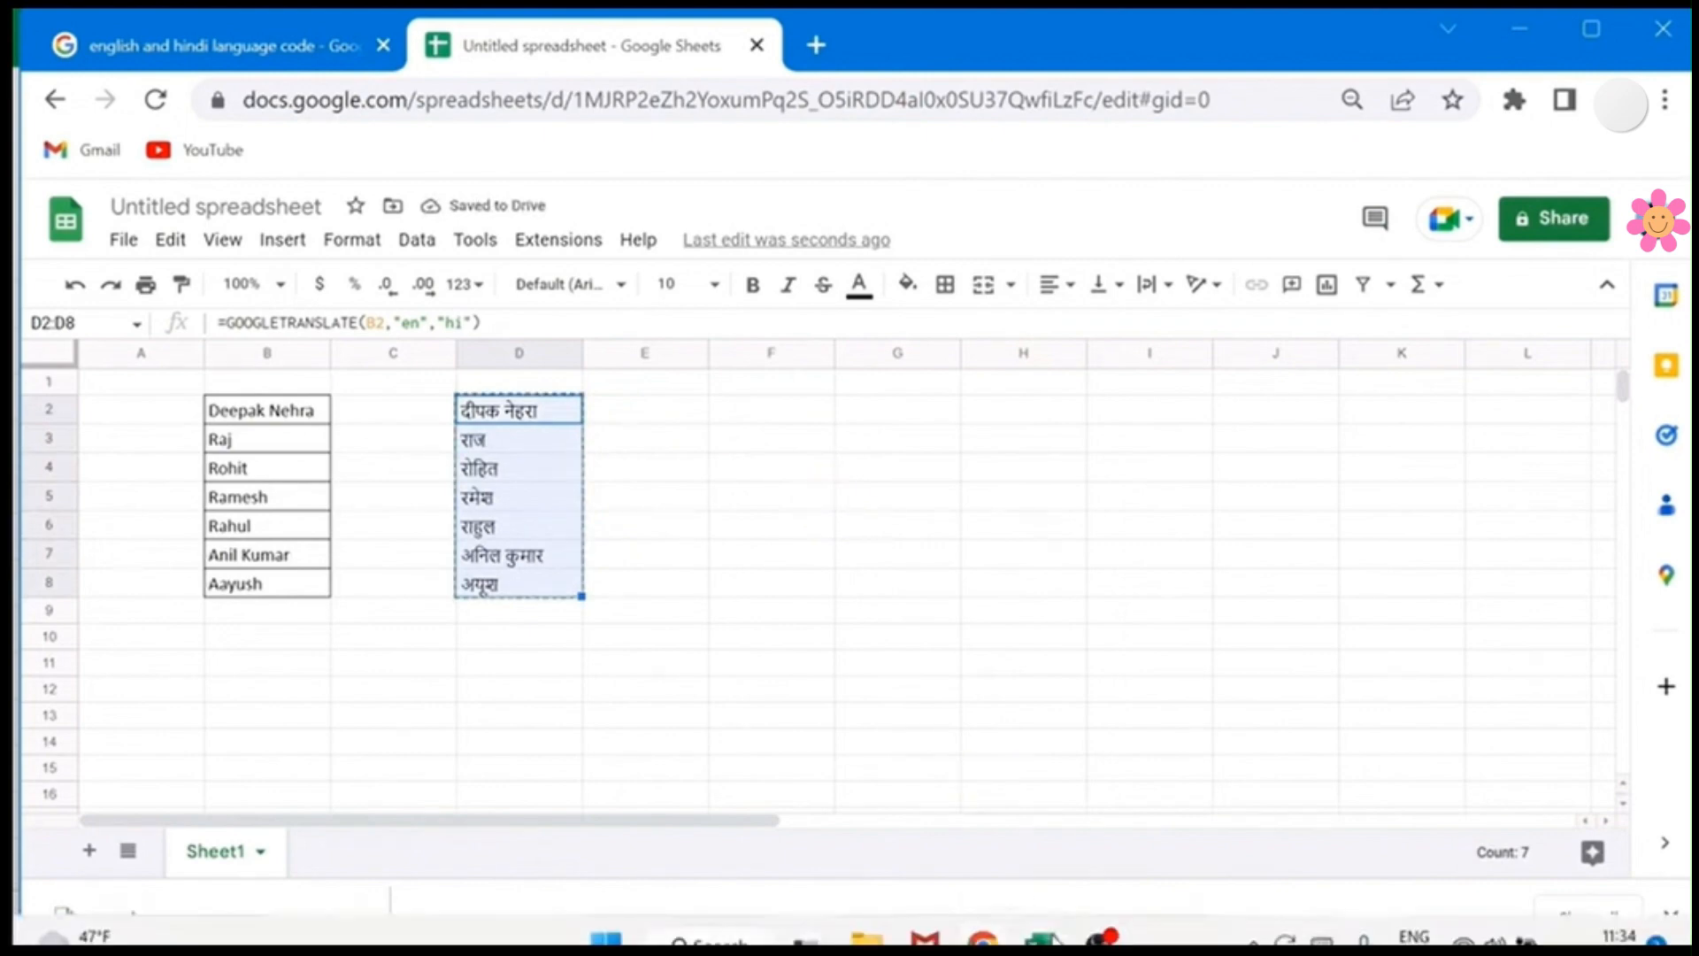
pyautogui.click(1562, 819)
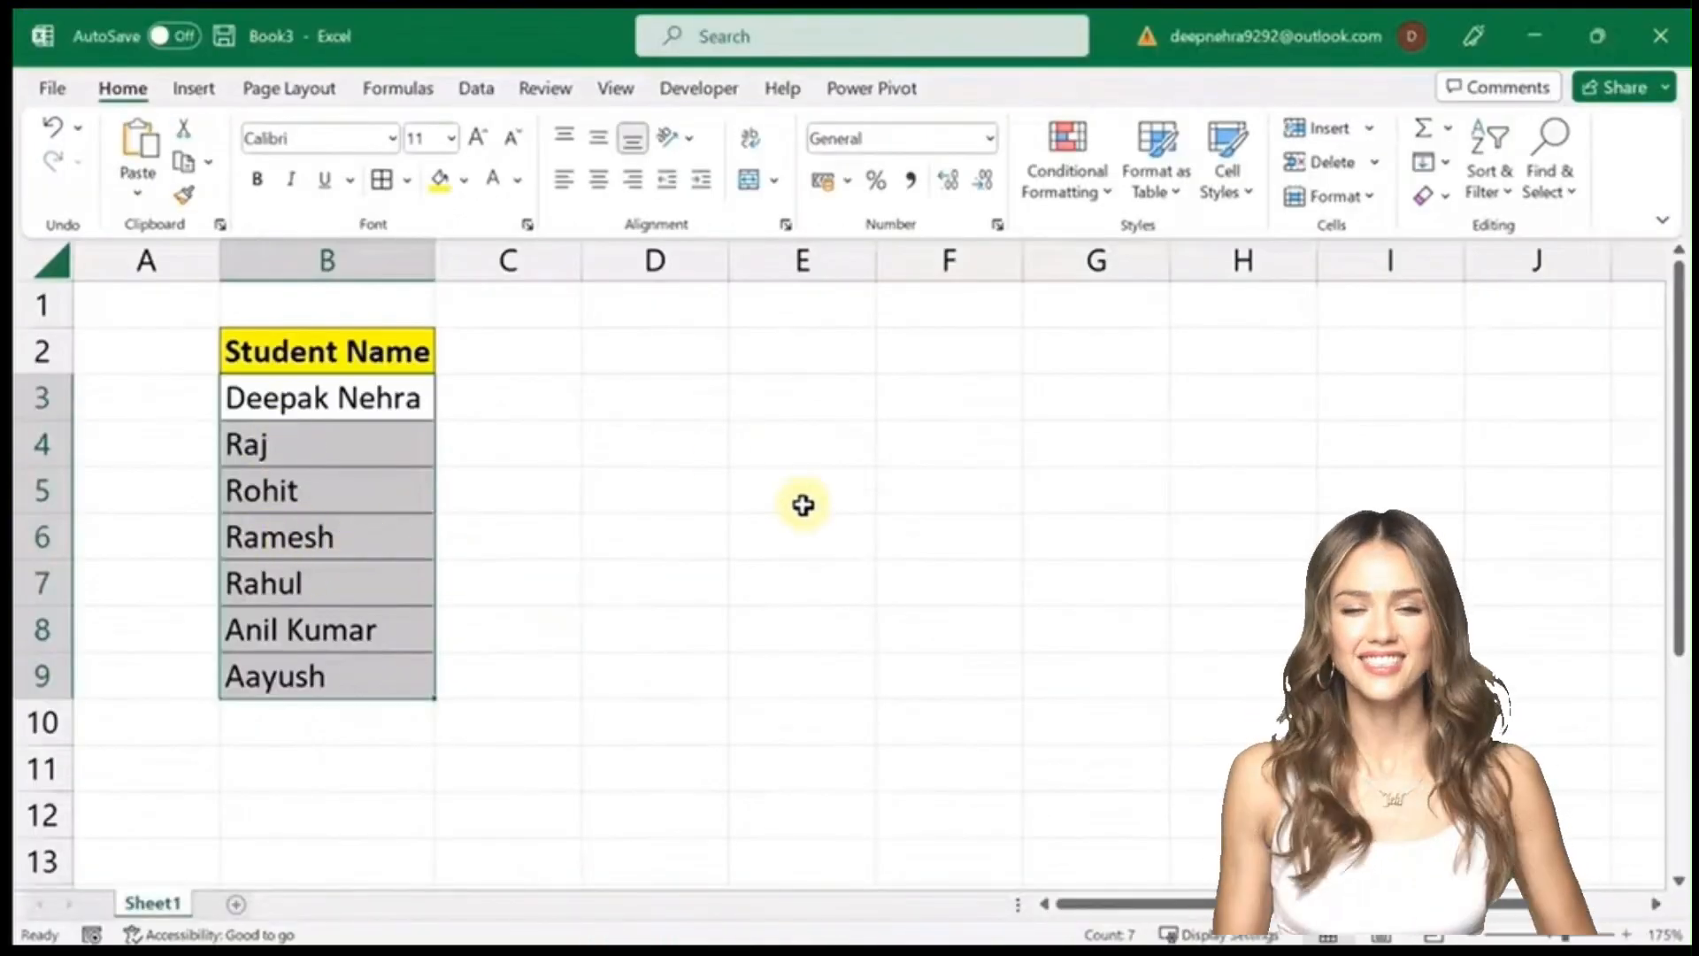
# Paste the Hindi names into the list, then hide the Jun, Jul and Sep columns
pyautogui.write('दीपक नेहरा राज रोहित रमेश राहुल अनिल कुमार अयूश')
pyautogui.click(757, 596)
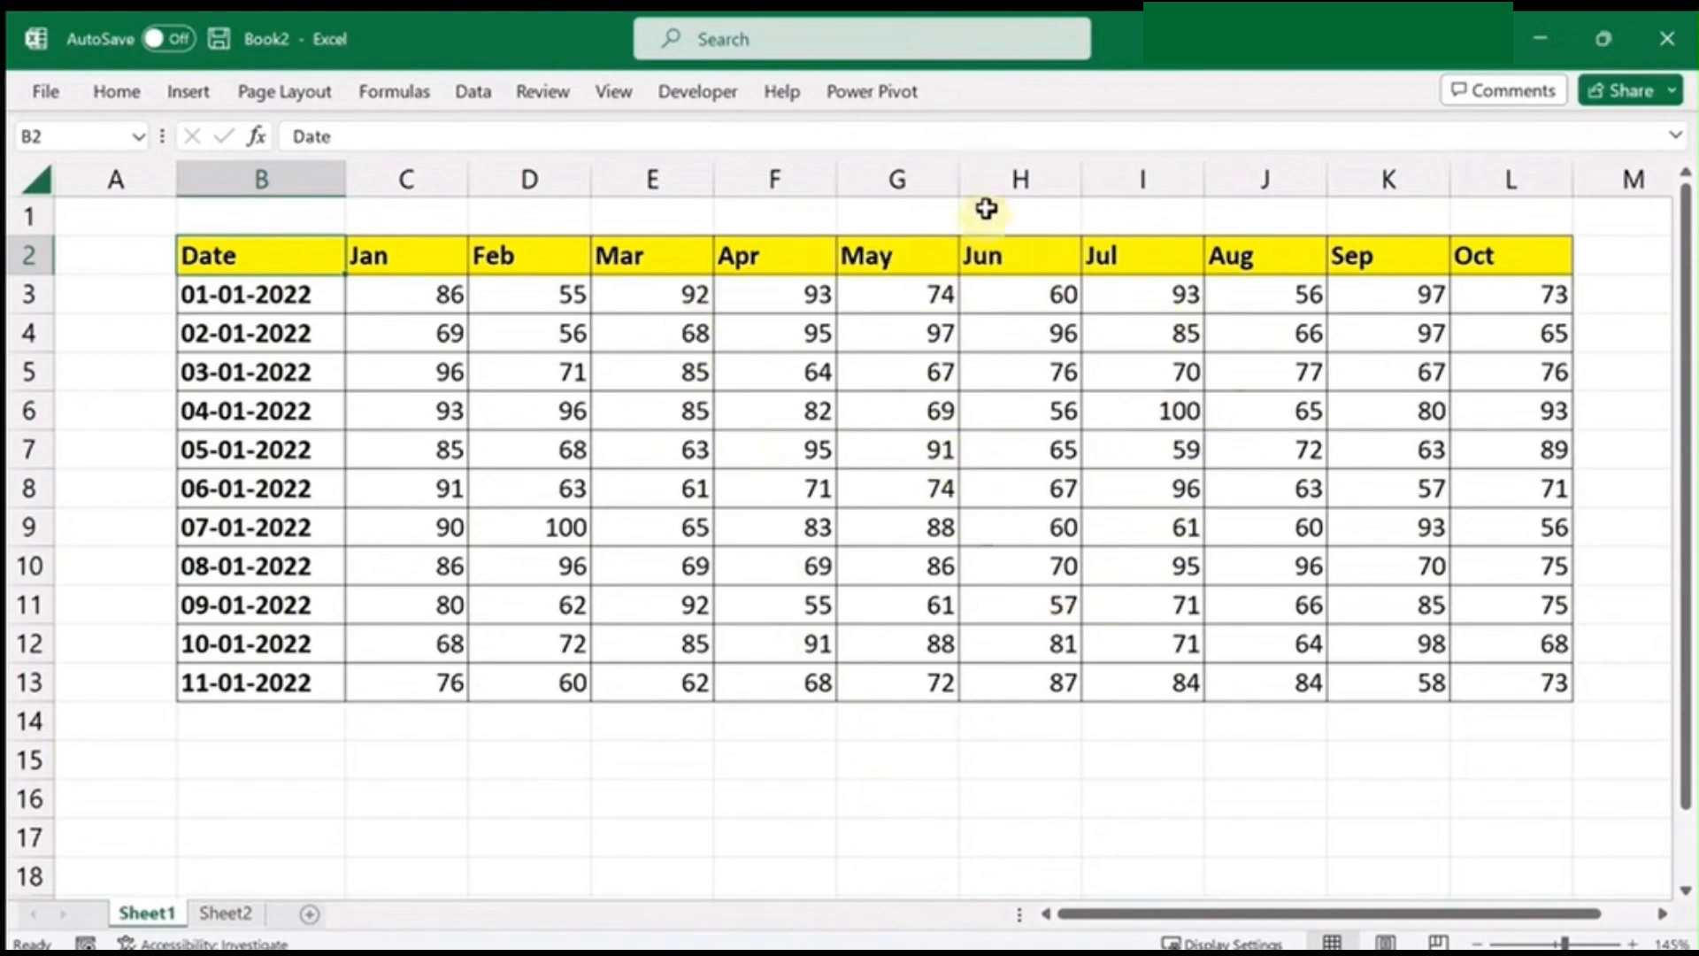
pyautogui.moveTo(1006, 178); pyautogui.dragTo(1107, 174)
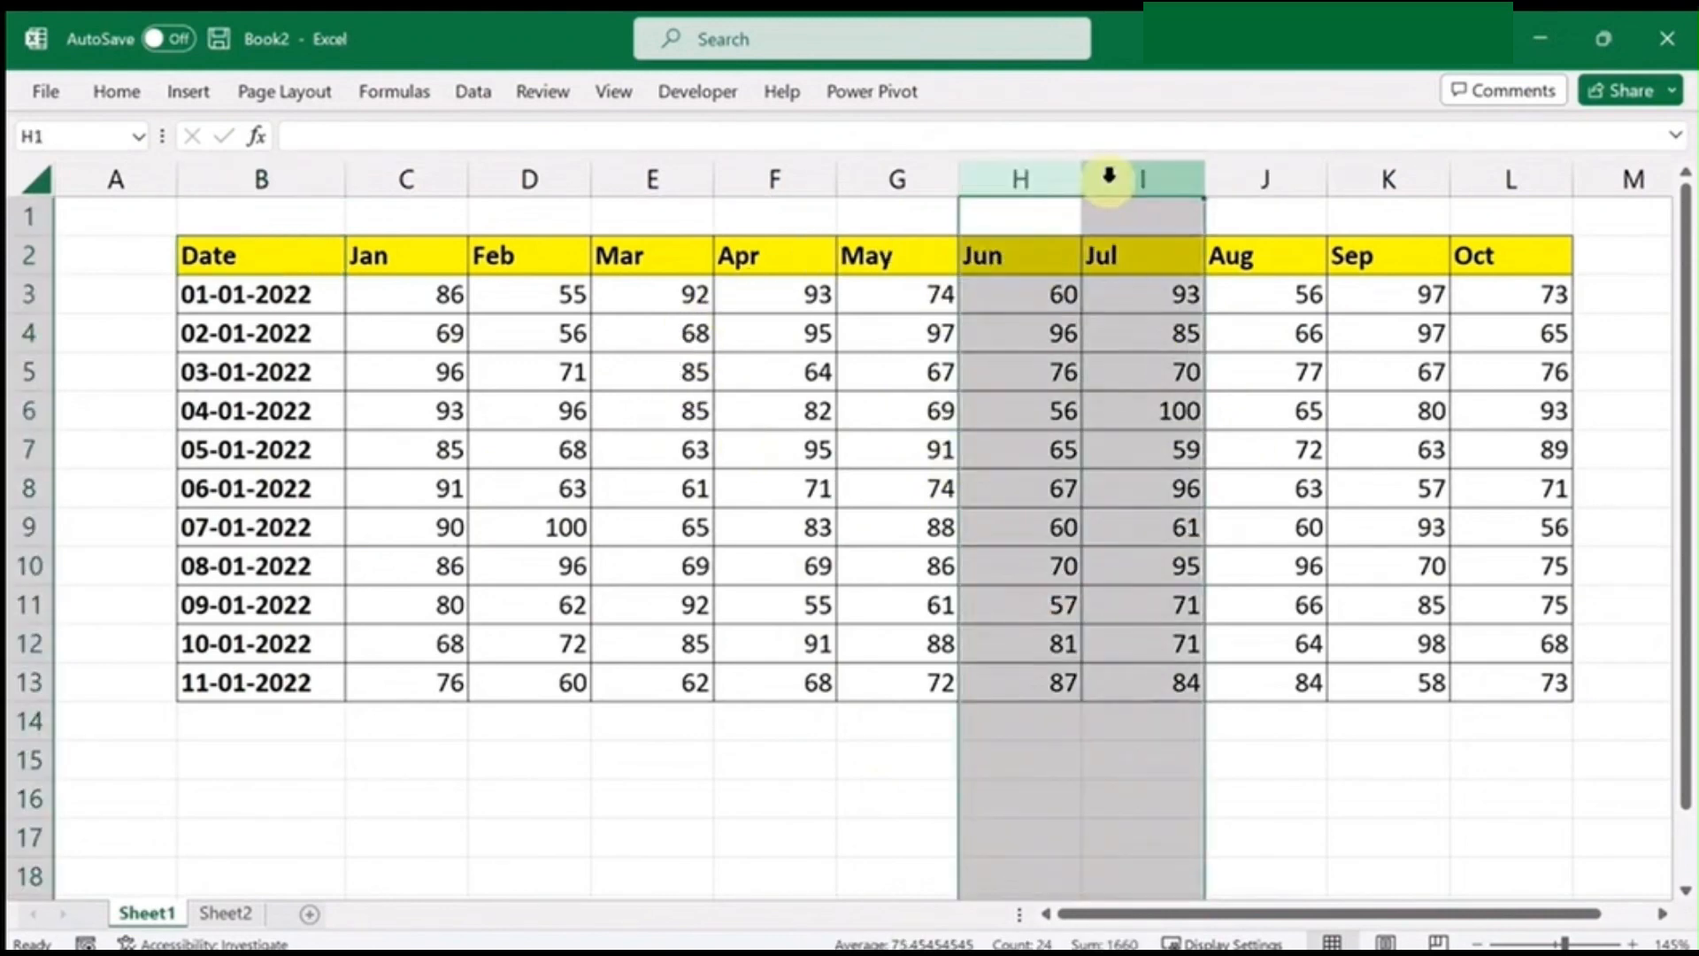
pyautogui.rightClick(1052, 177)
pyautogui.click(1117, 648)
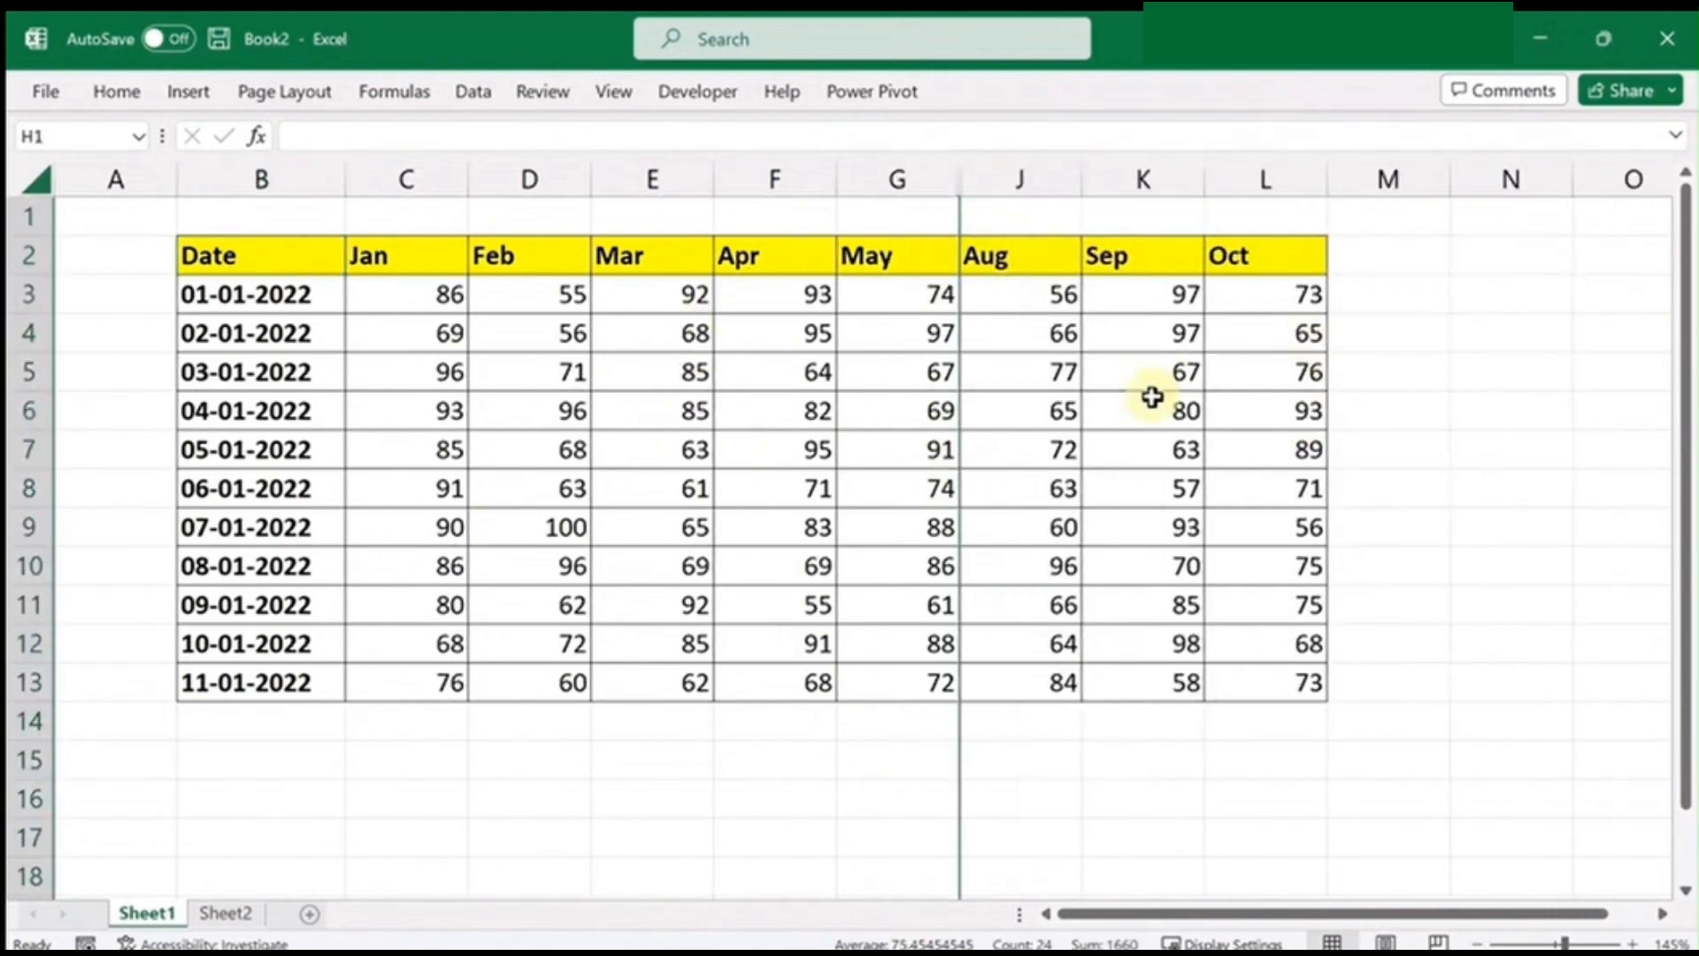
pyautogui.click(1150, 179)
pyautogui.rightClick(1146, 179)
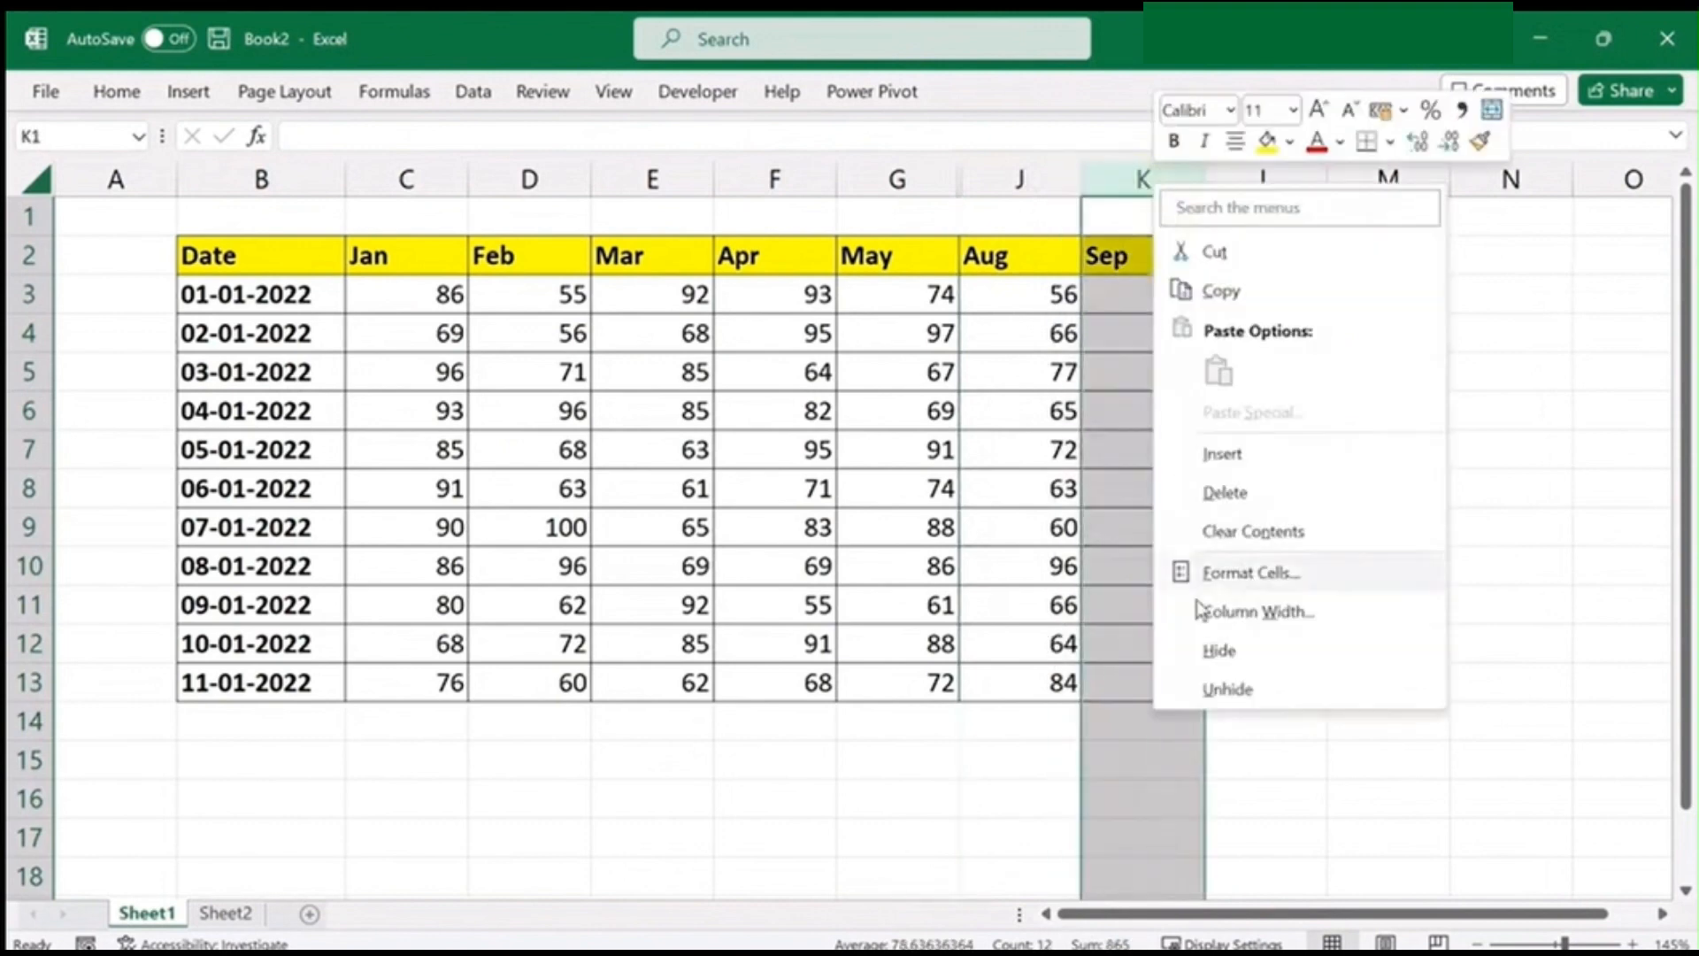
pyautogui.click(1191, 646)
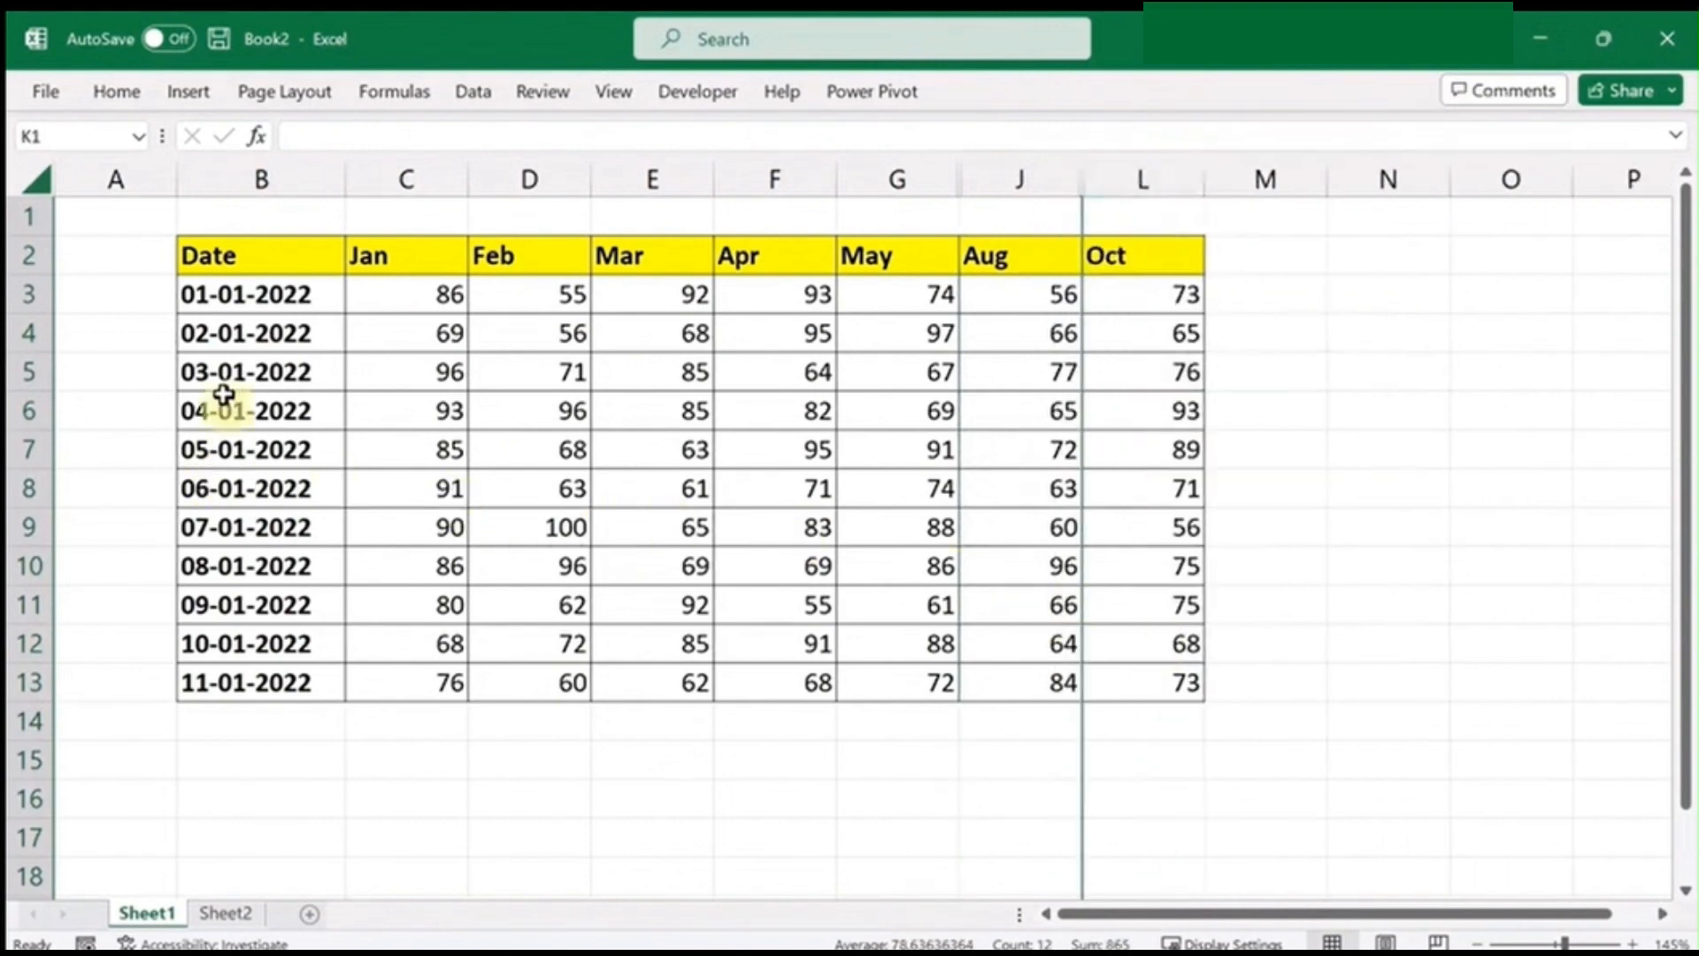
# Copy the table from Date through Oct
pyautogui.click(377, 538)
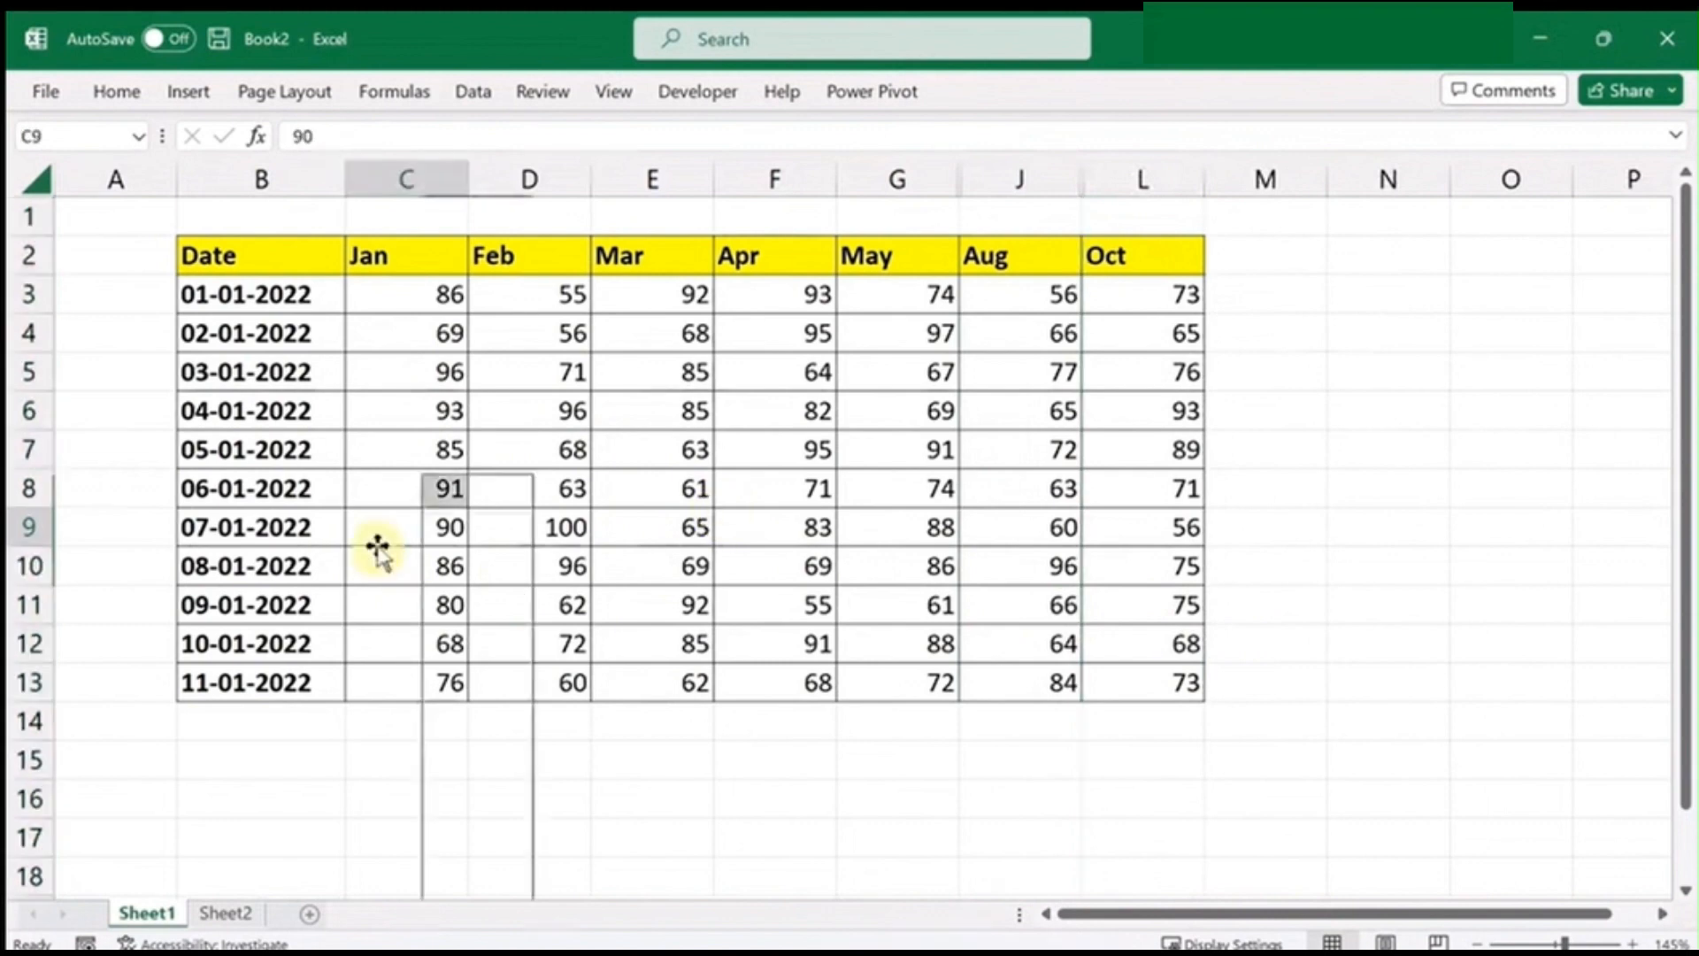
pyautogui.moveTo(246, 258); pyautogui.dragTo(1150, 686)
pyautogui.hotkey('ctrl', 'c')
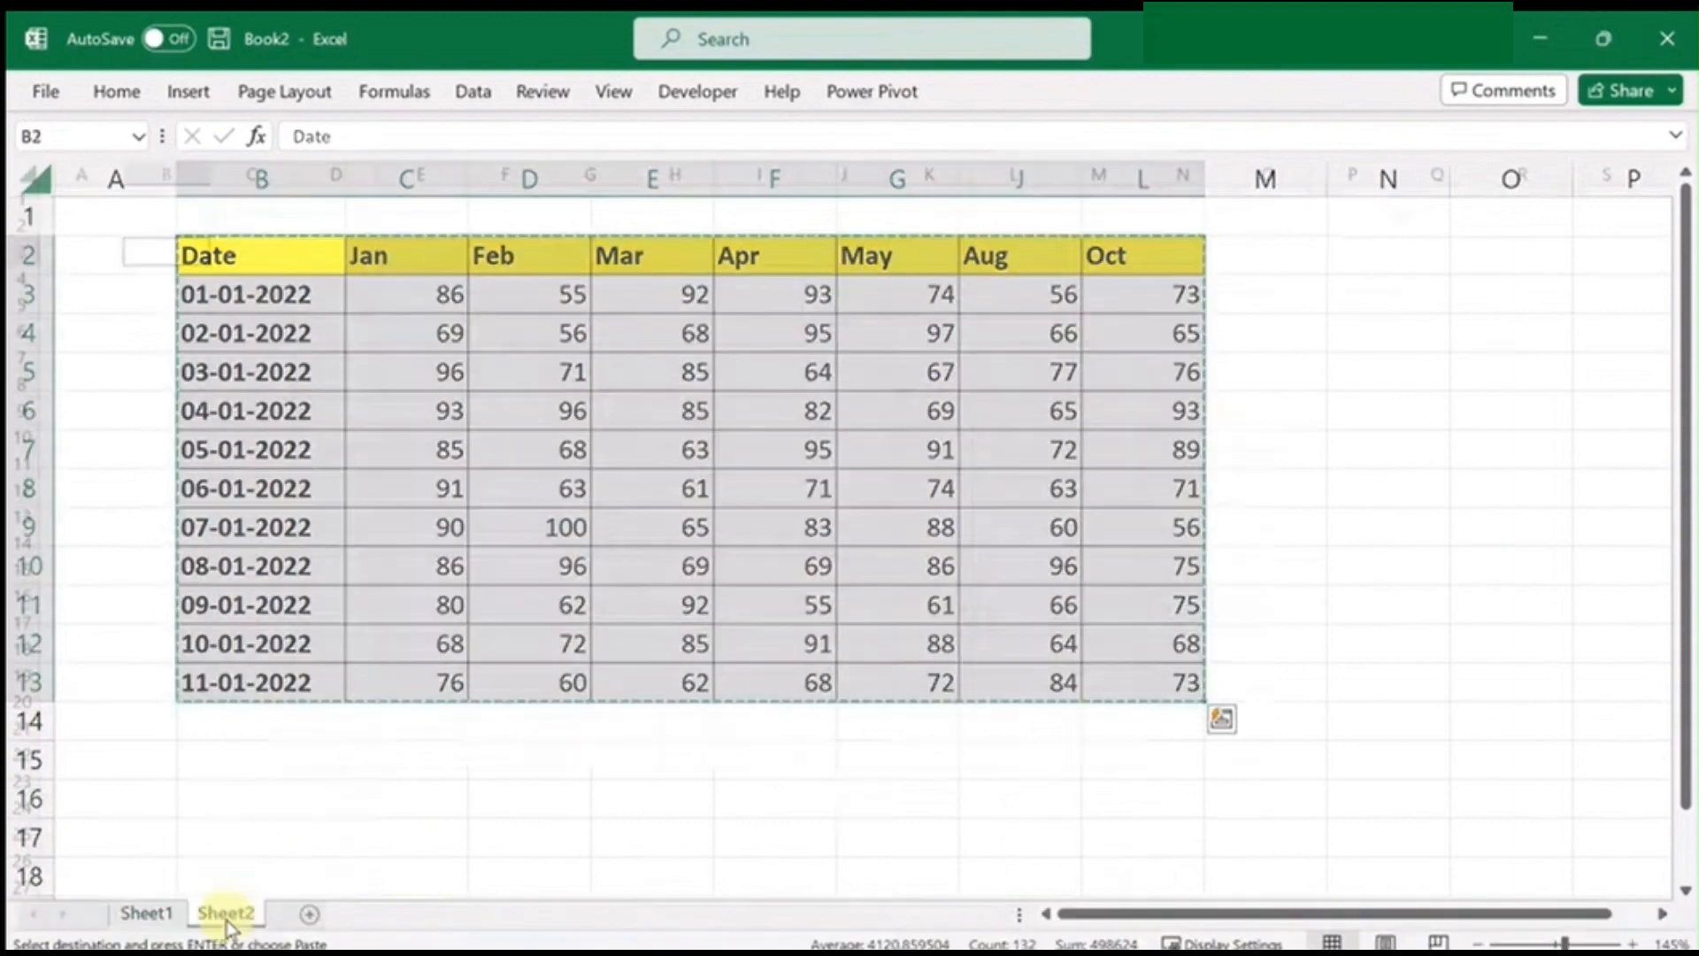
# Paste the copied table at B3 on Sheet2, where Jun, Jul and Sep reappear
pyautogui.click(224, 913)
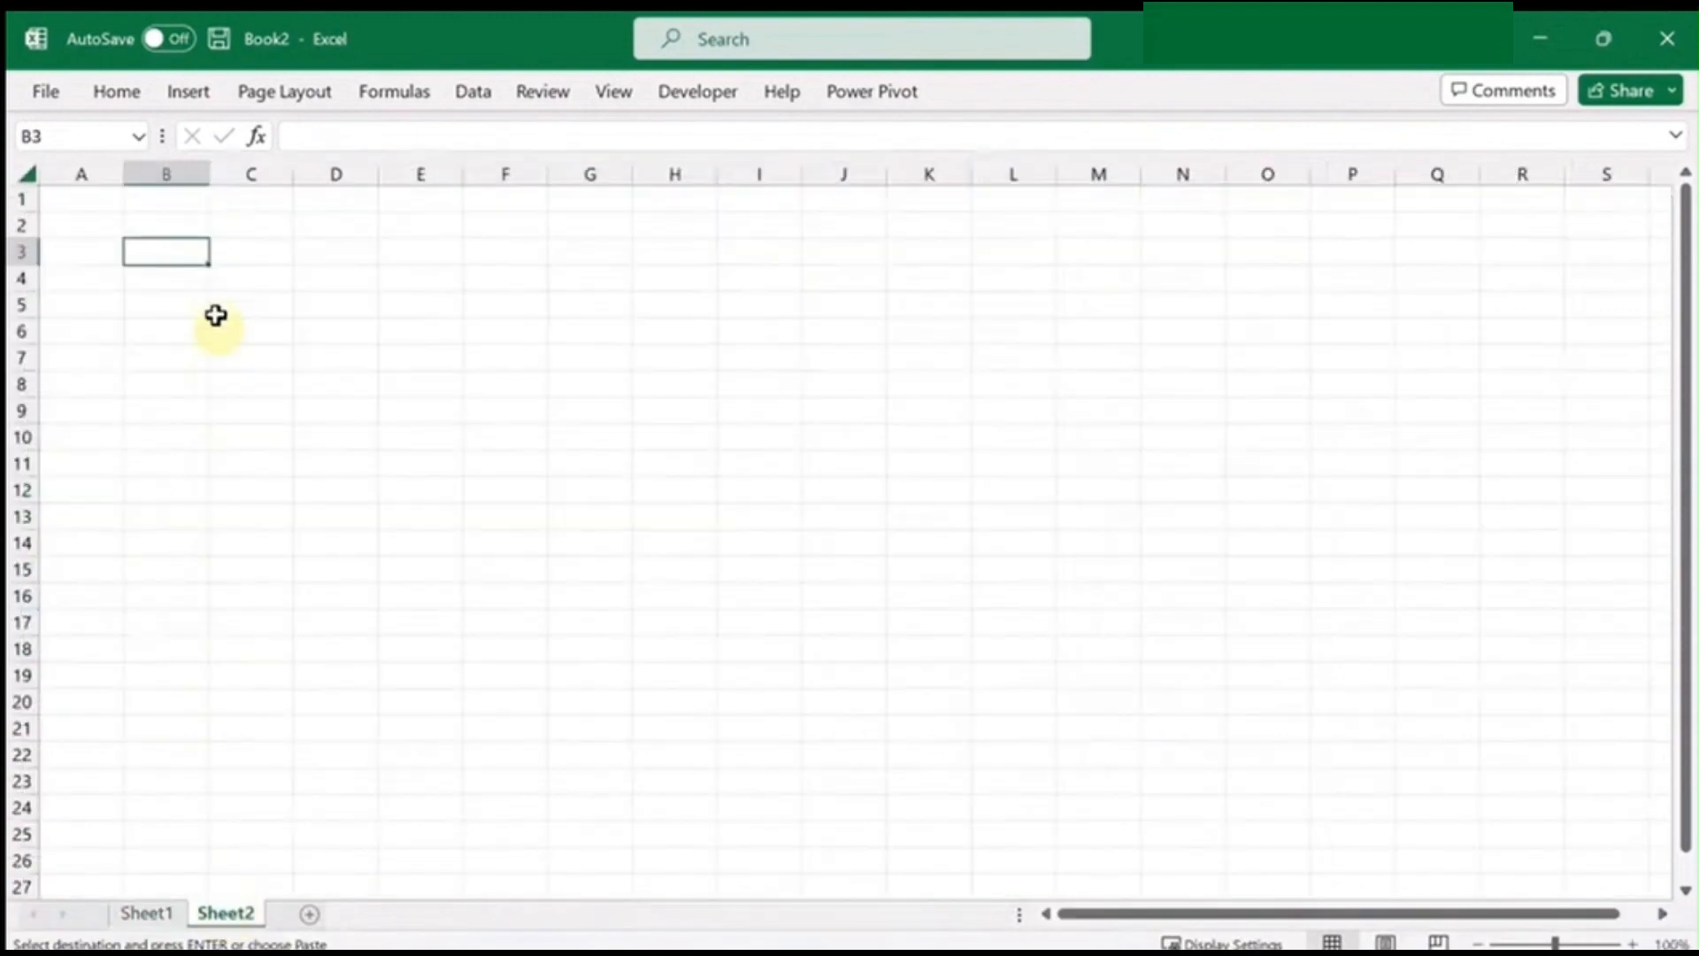
pyautogui.hotkey('ctrl', 'v')
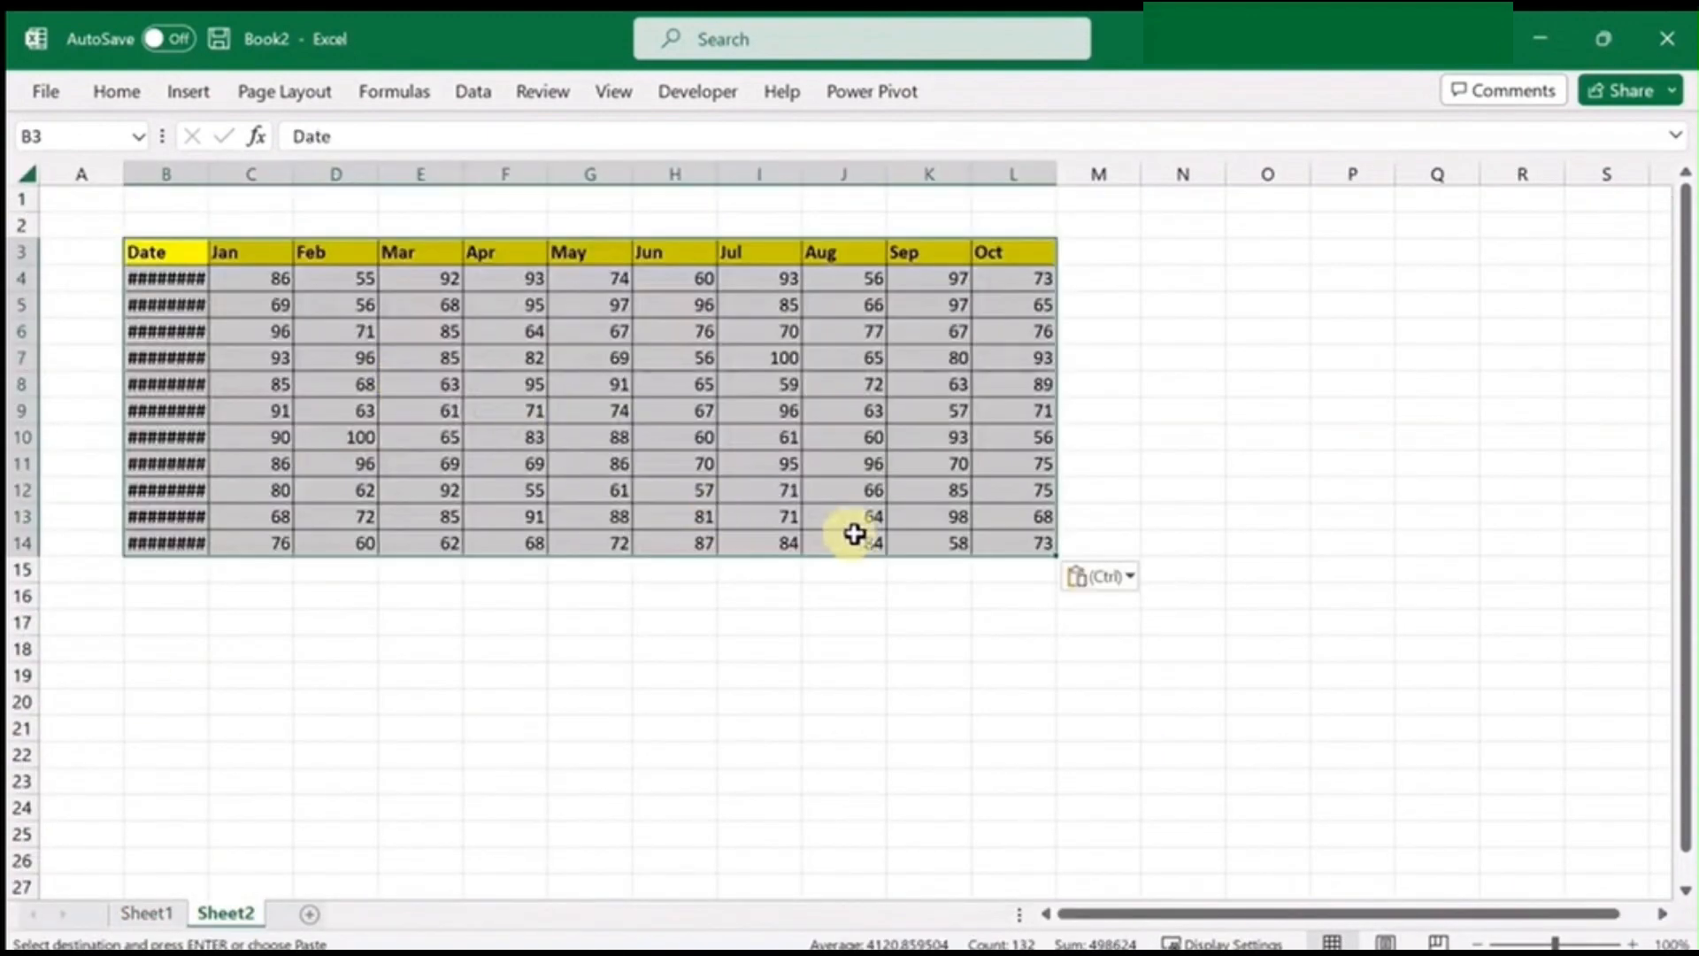
pyautogui.click(679, 290)
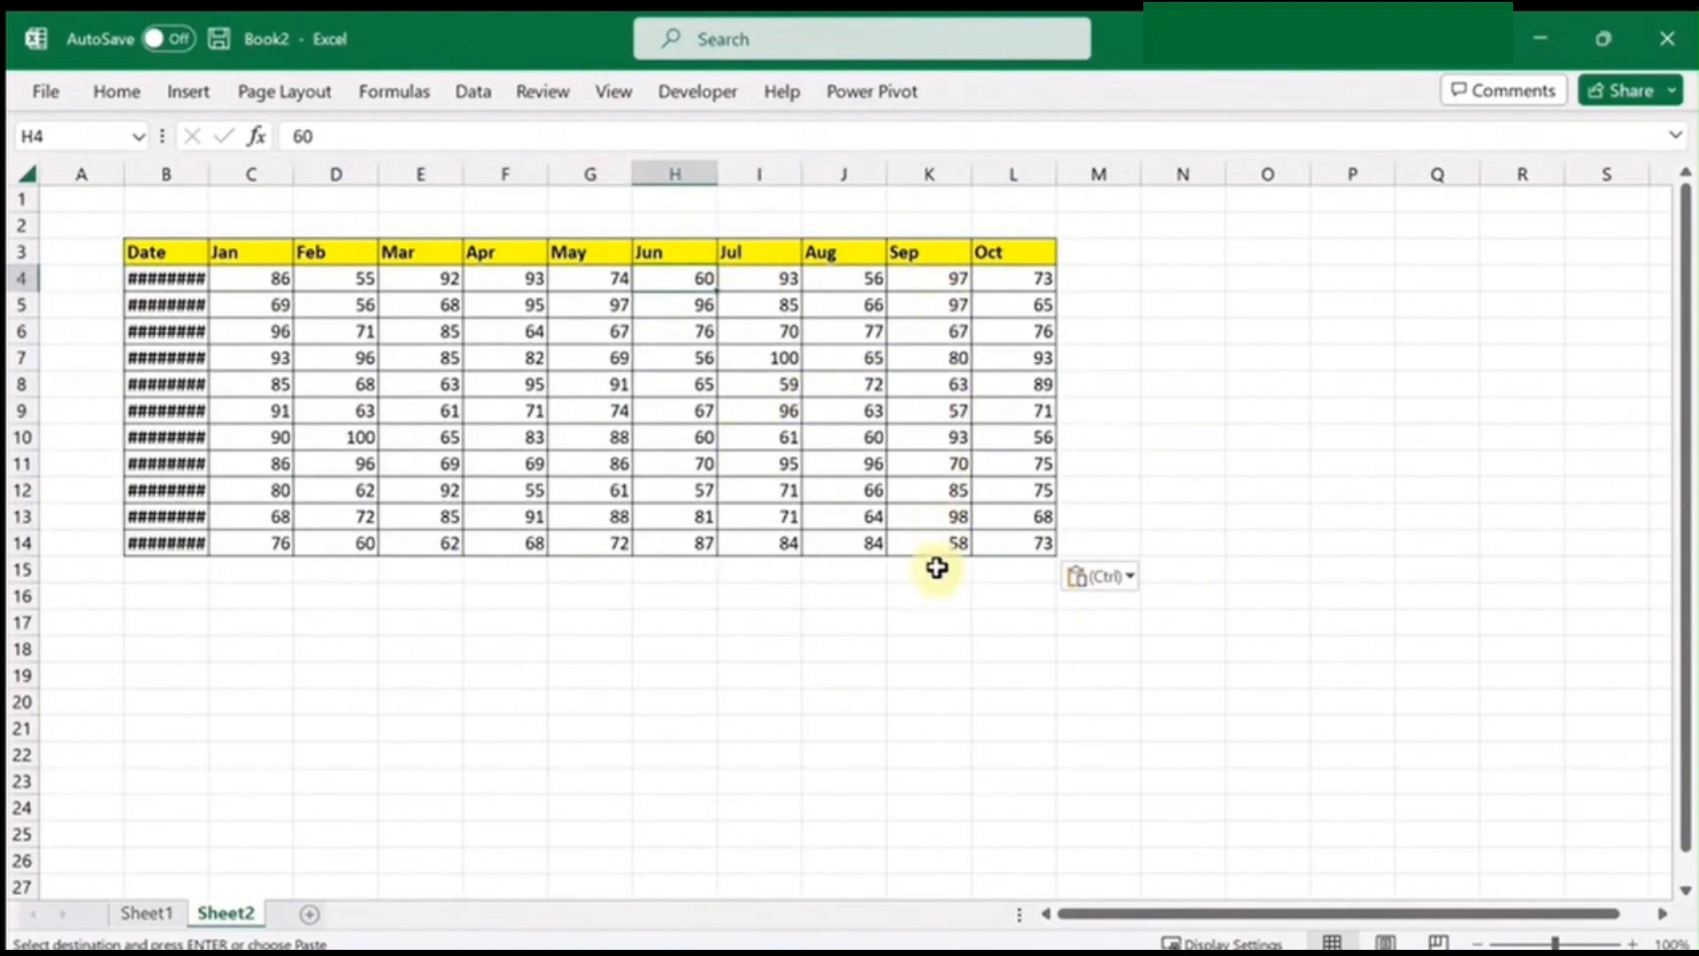
pyautogui.click(141, 913)
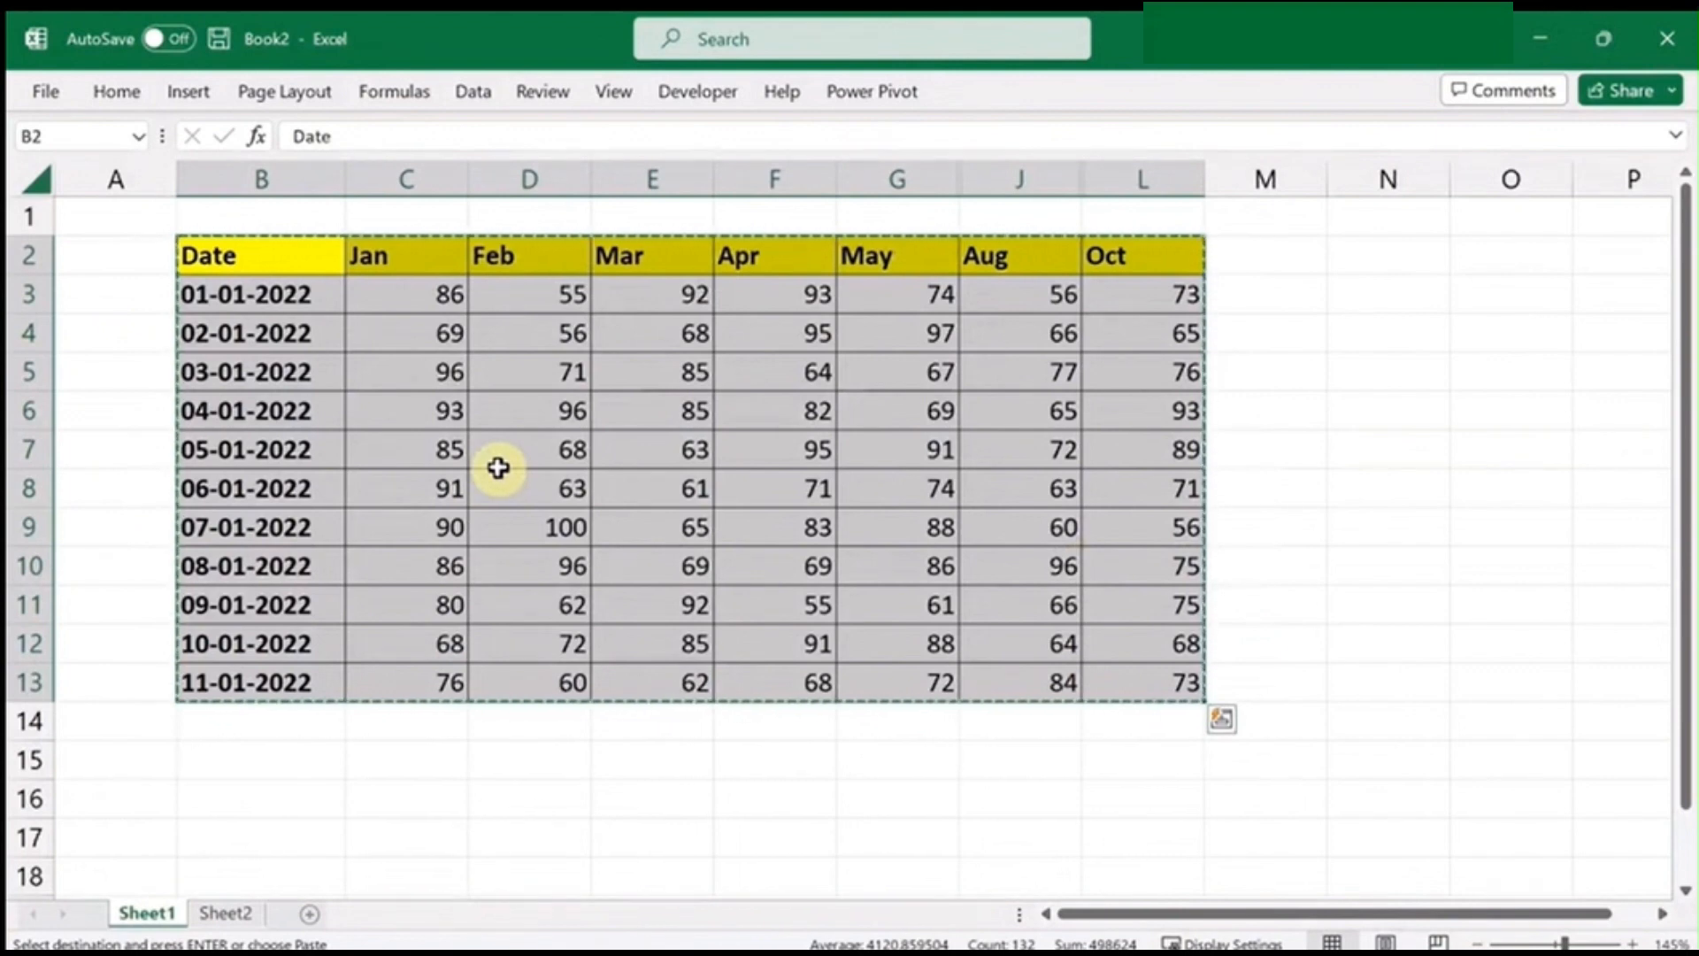
# Reselect the Date-to-Oct table and copy only its visible cells with Alt+;
pyautogui.click(465, 482)
pyautogui.moveTo(212, 257); pyautogui.dragTo(1165, 686)
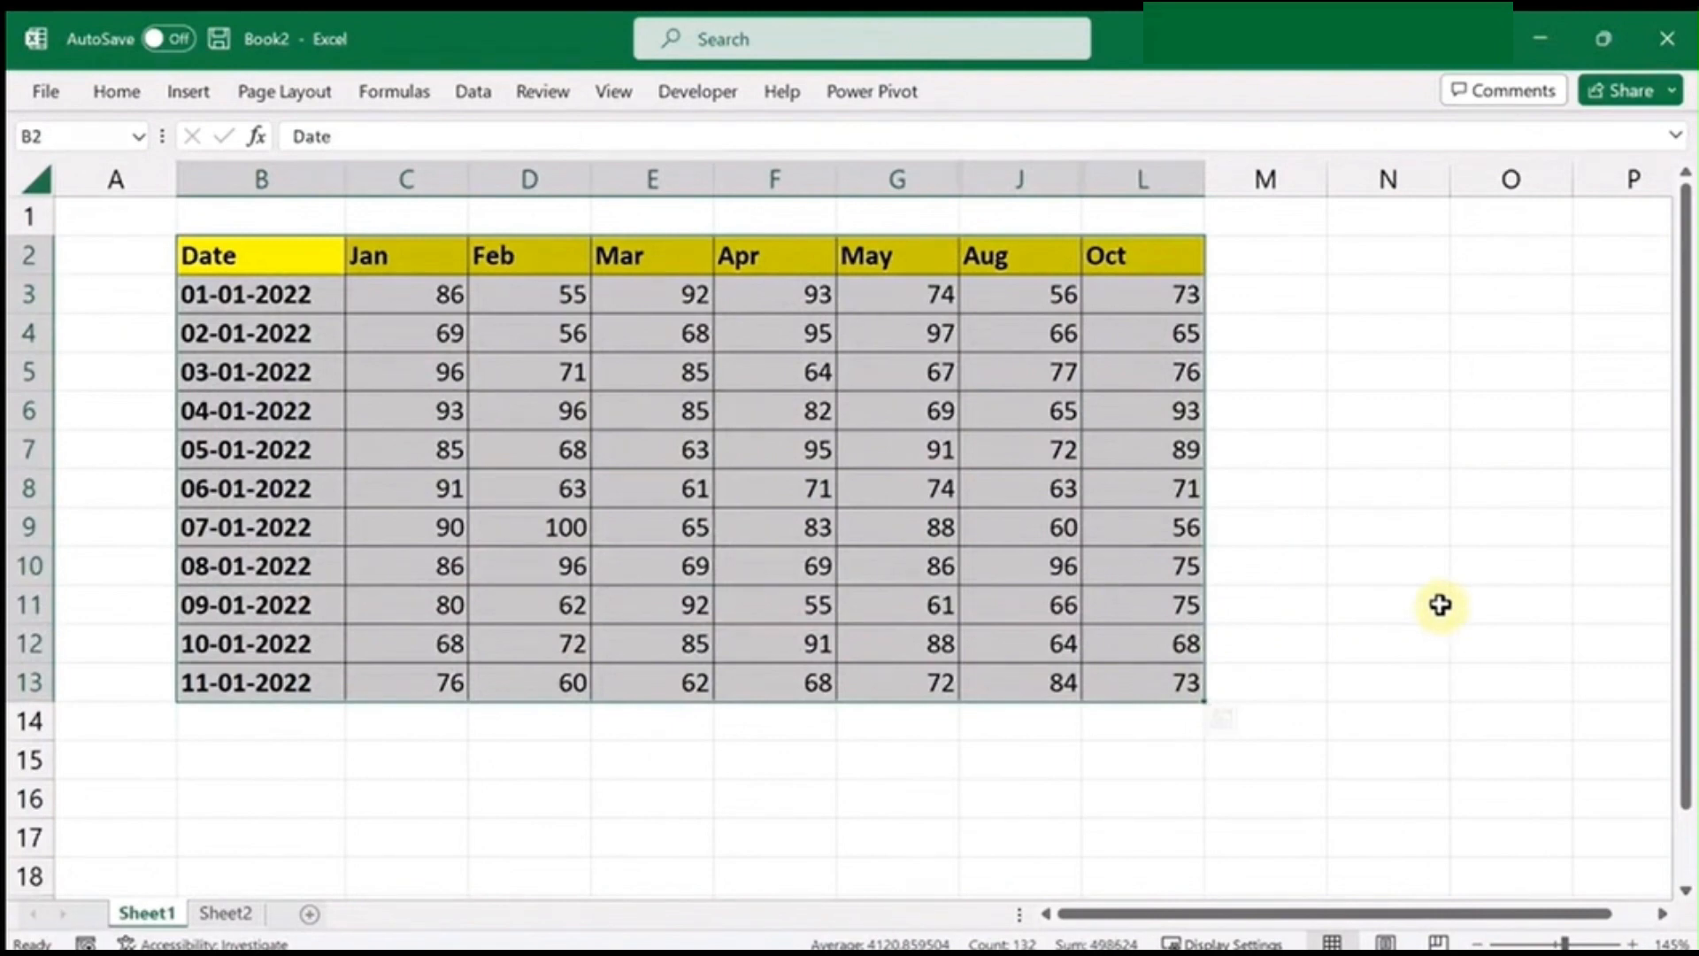
pyautogui.hotkey('alt', ';')
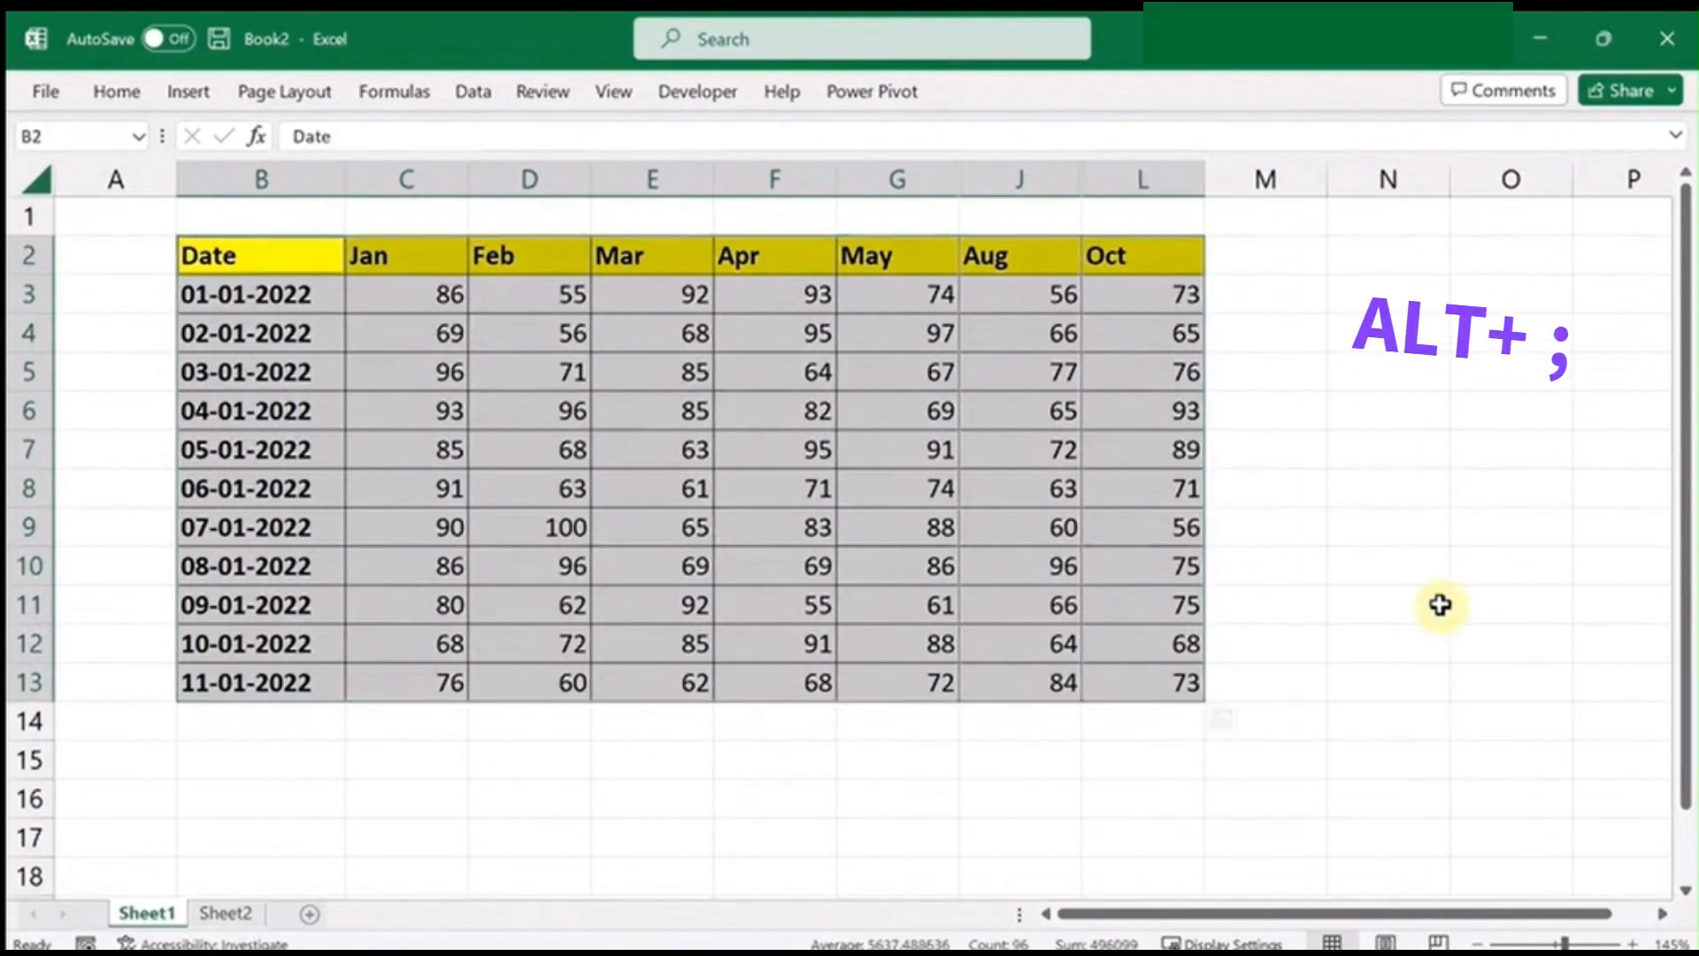
pyautogui.hotkey('ctrl', 'c')
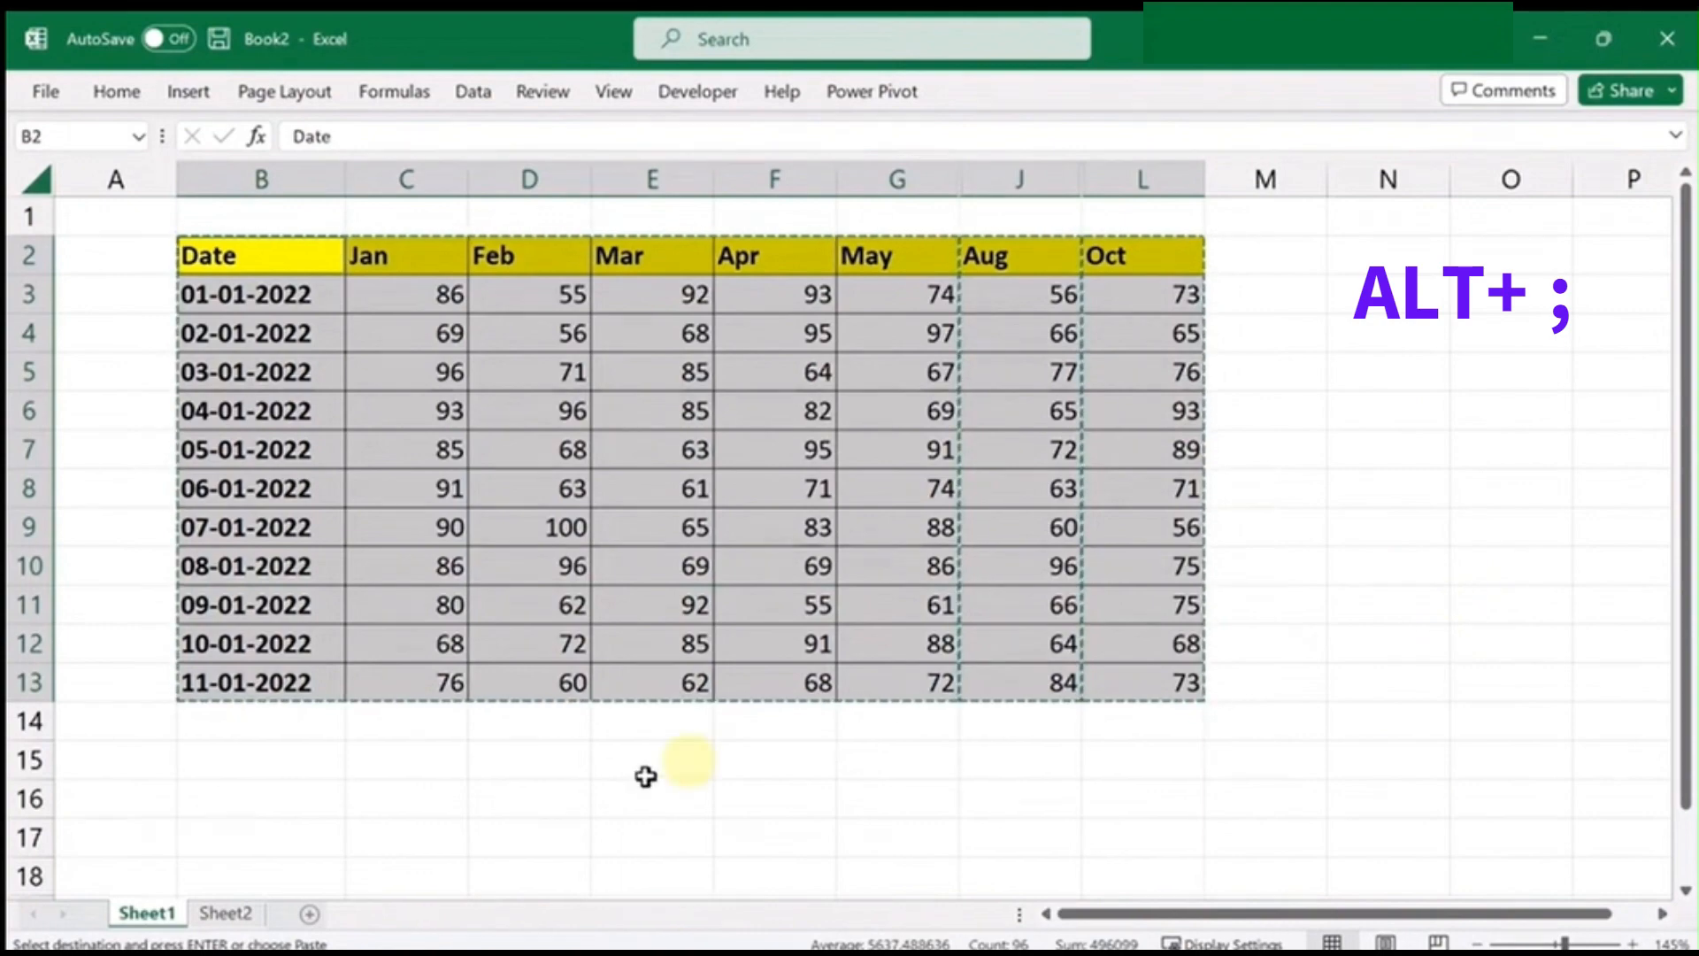
# Paste the visible-only copy into Sheet2 at B17
pyautogui.click(225, 912)
pyautogui.click(195, 645)
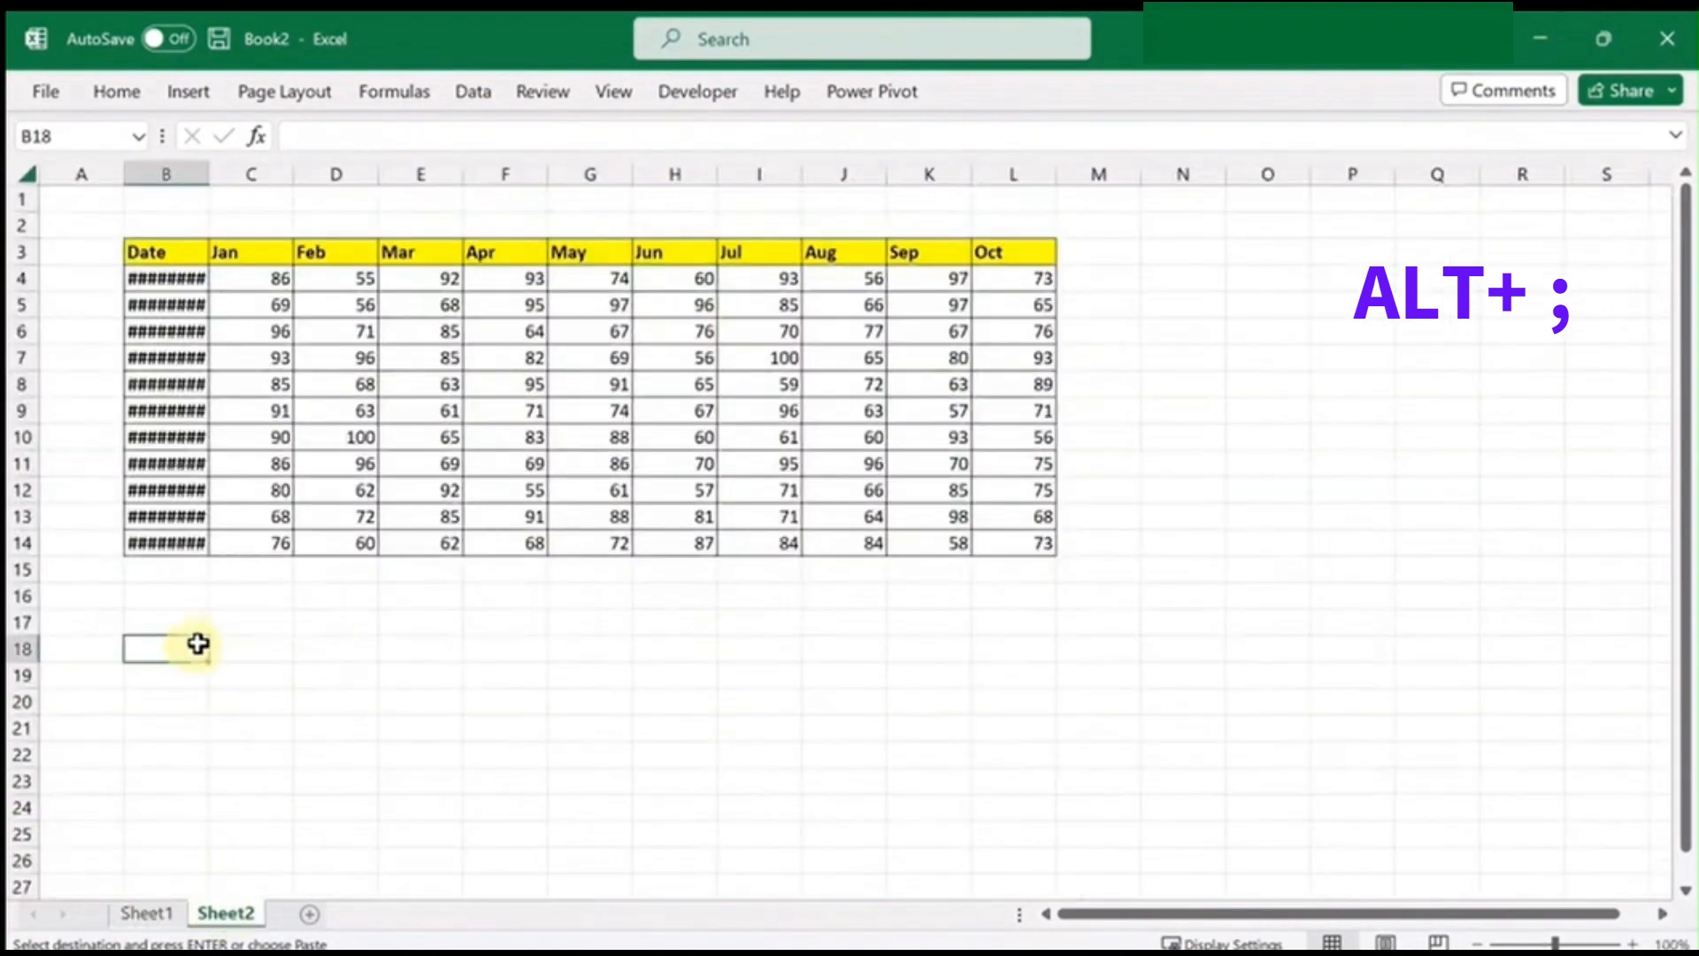
pyautogui.click(164, 620)
pyautogui.hotkey('ctrl', 'v')
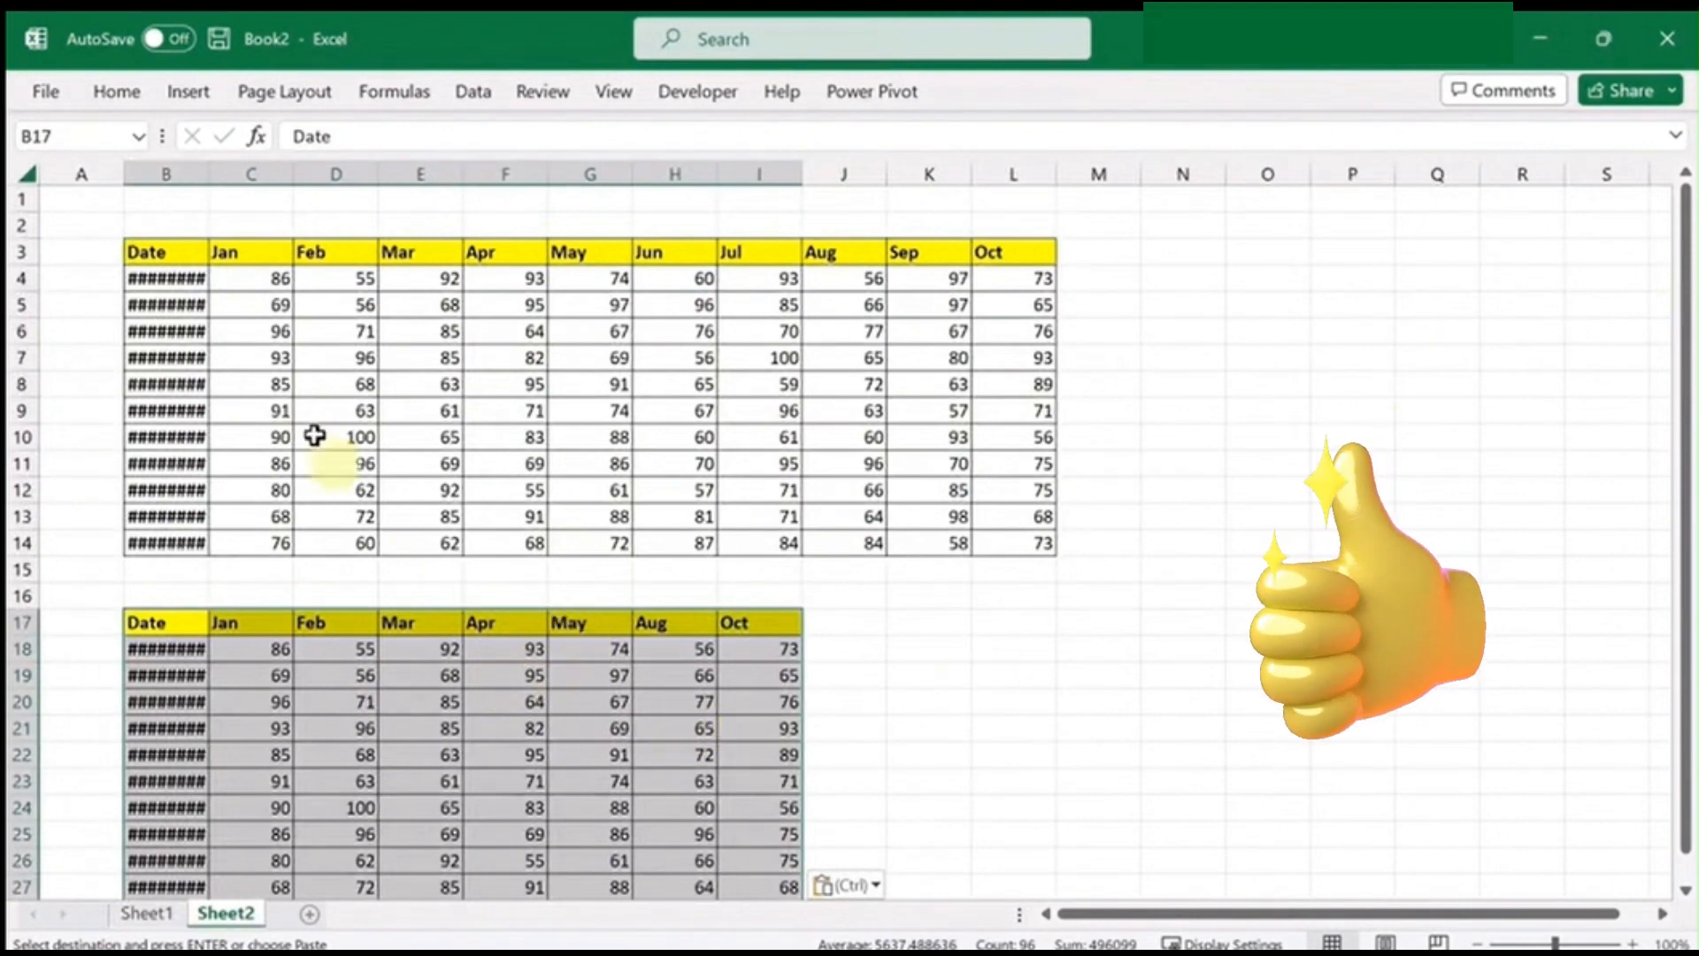
pyautogui.click(189, 172)
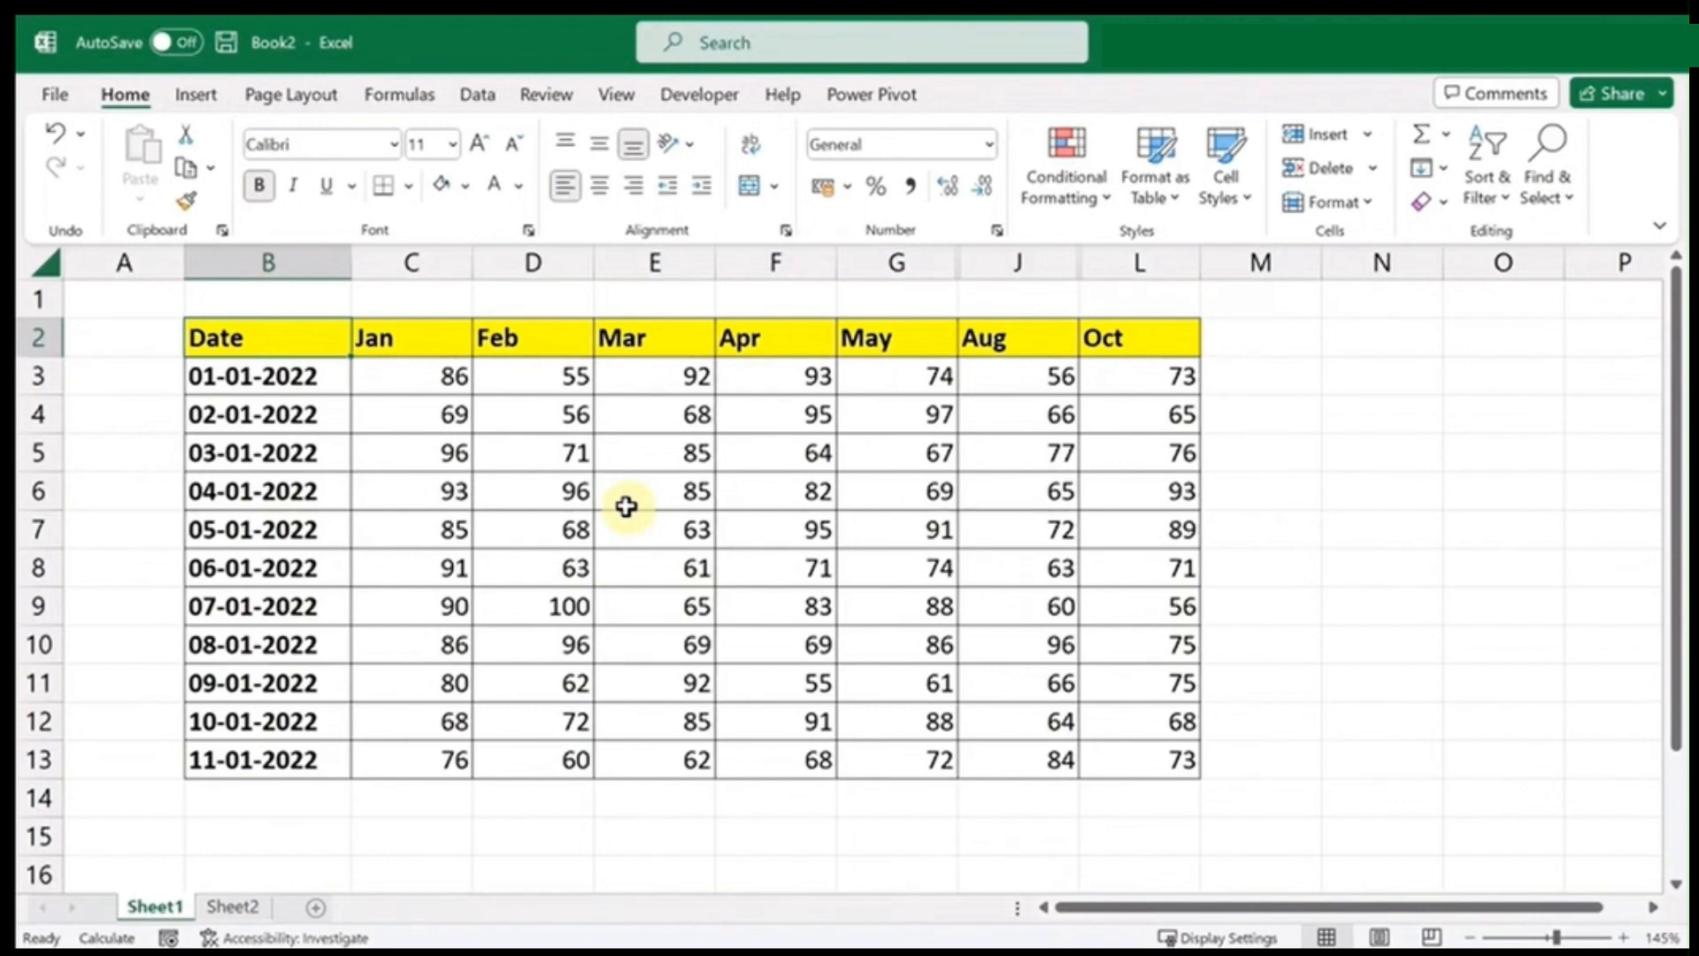
pyautogui.moveTo(254, 341)
pyautogui.mouseDown()
pyautogui.moveTo(883, 561)
pyautogui.moveTo(1062, 740)
pyautogui.moveTo(1123, 755)
pyautogui.mouseUp()
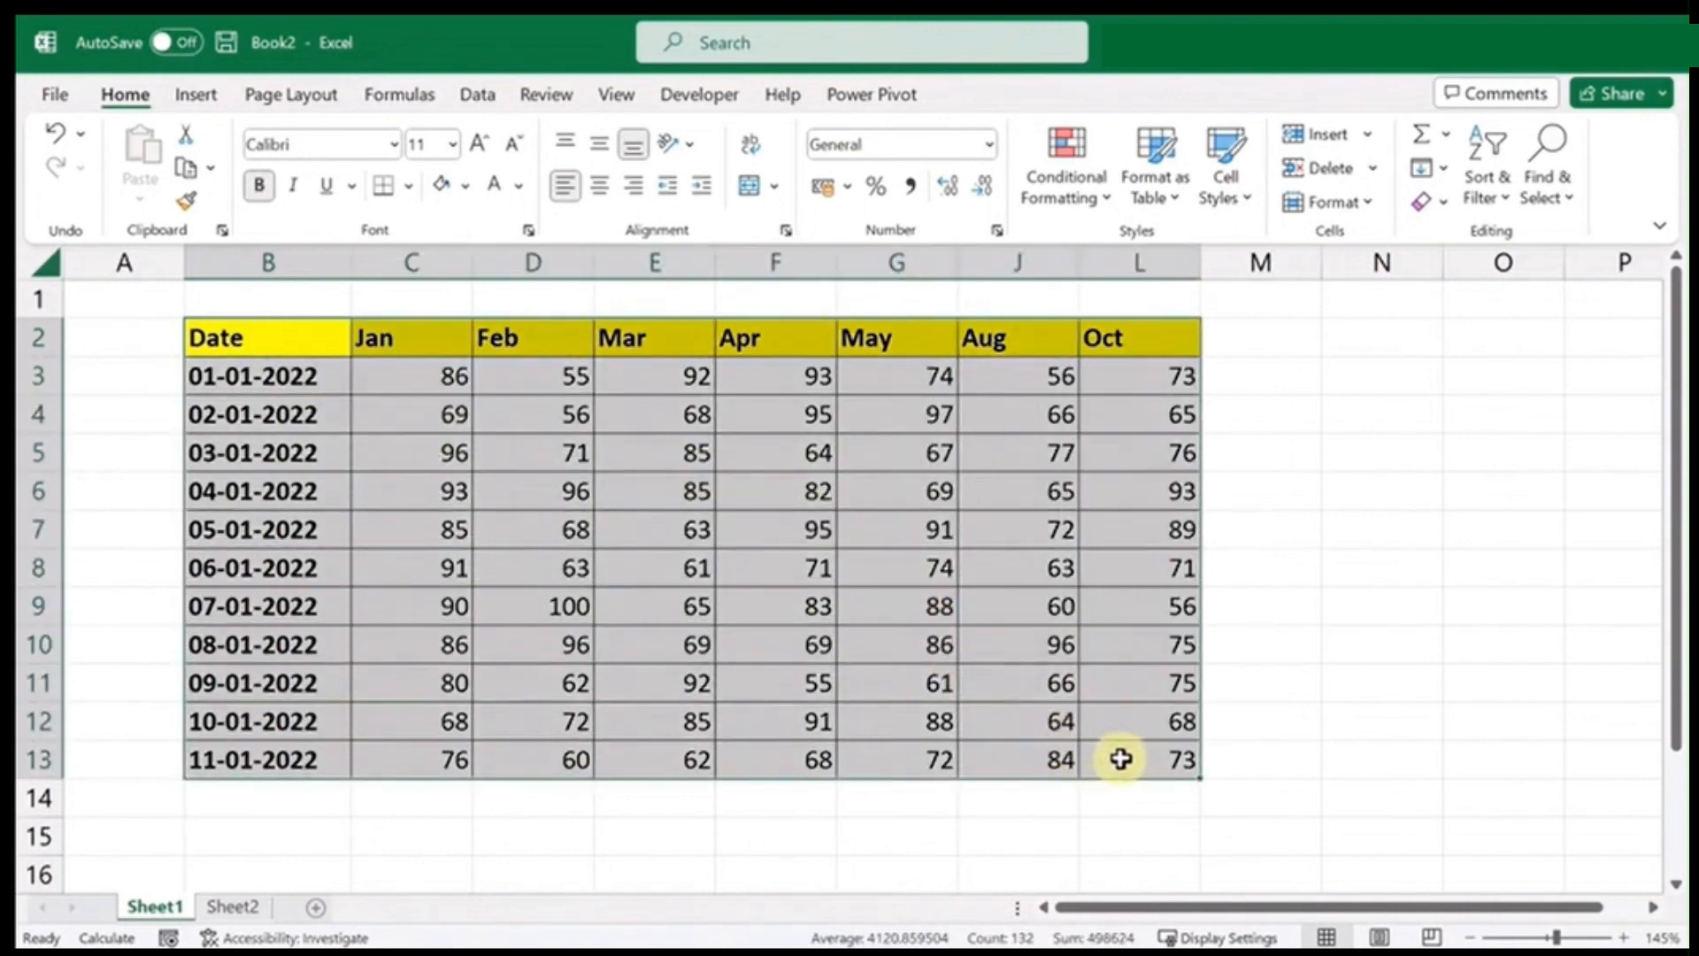
pyautogui.click(197, 99)
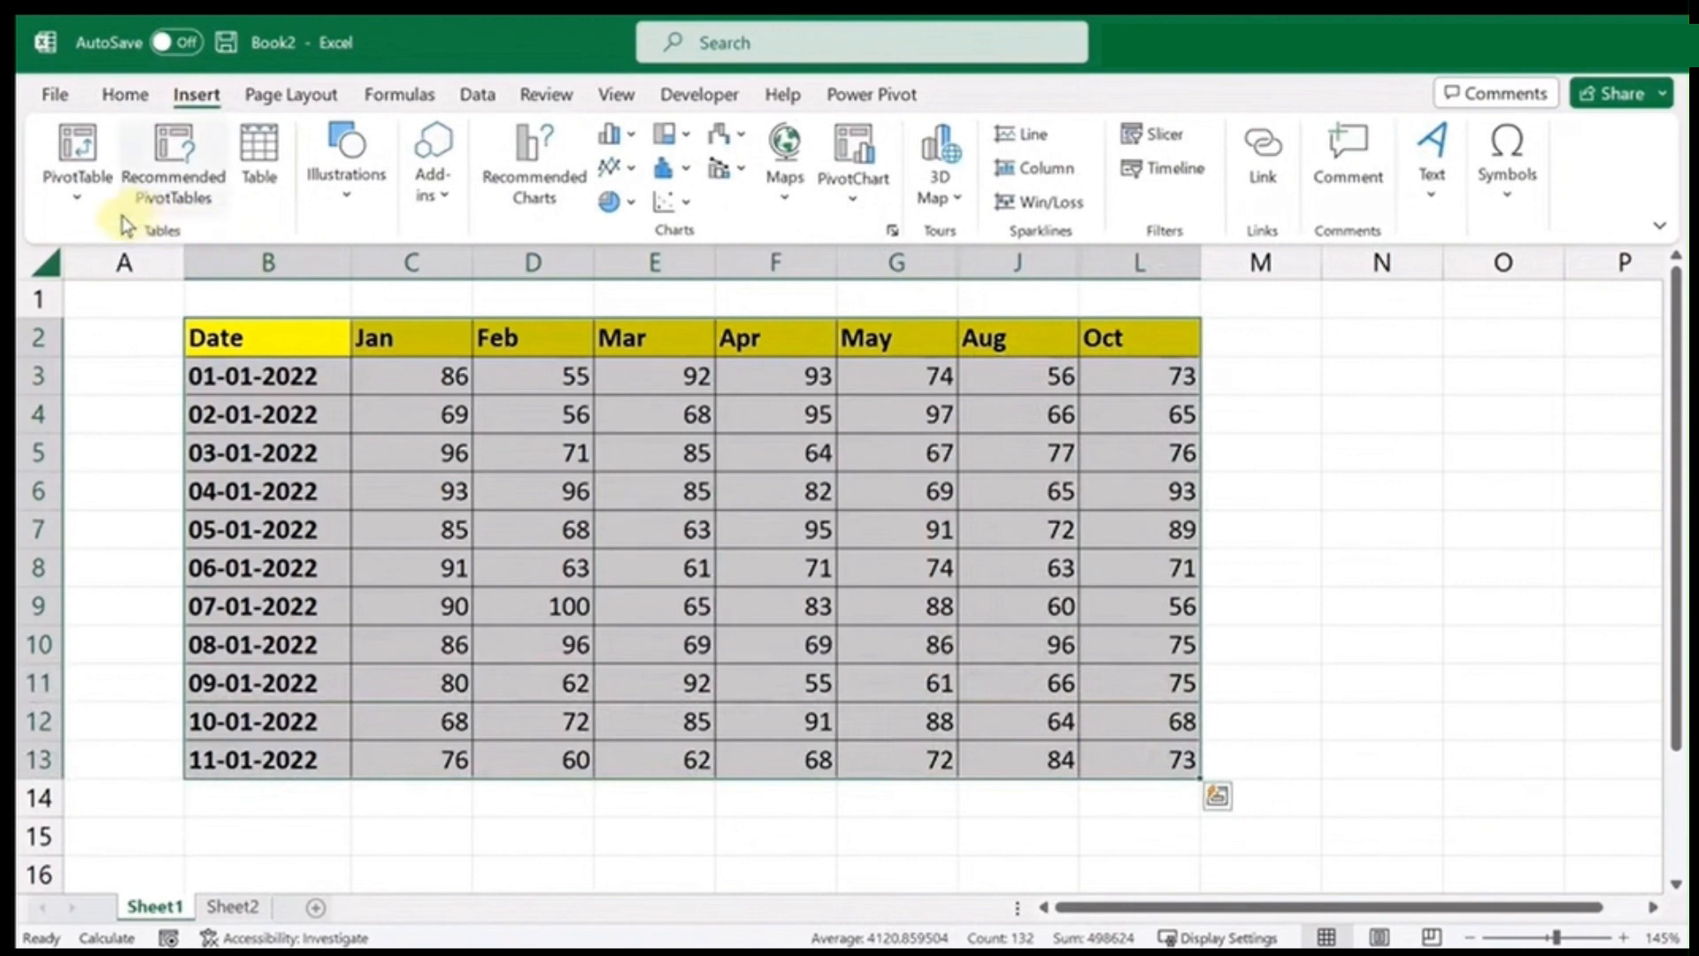
pyautogui.click(181, 173)
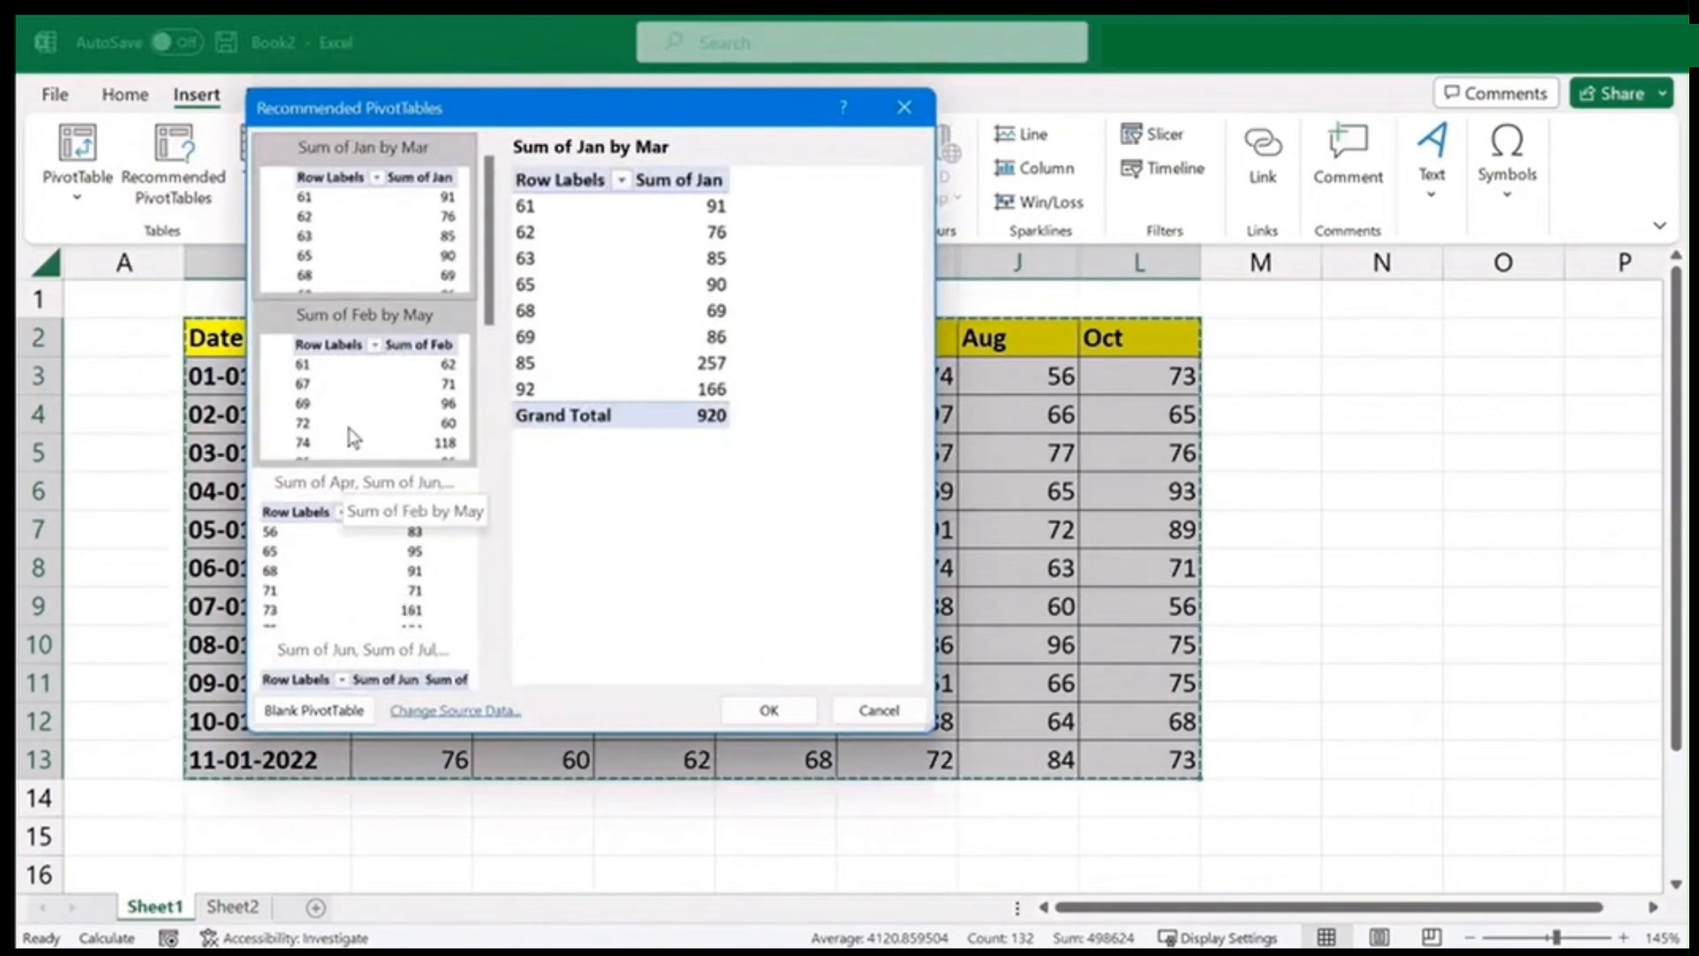
pyautogui.click(354, 436)
pyautogui.click(324, 556)
pyautogui.scroll(-5, 358, 509)
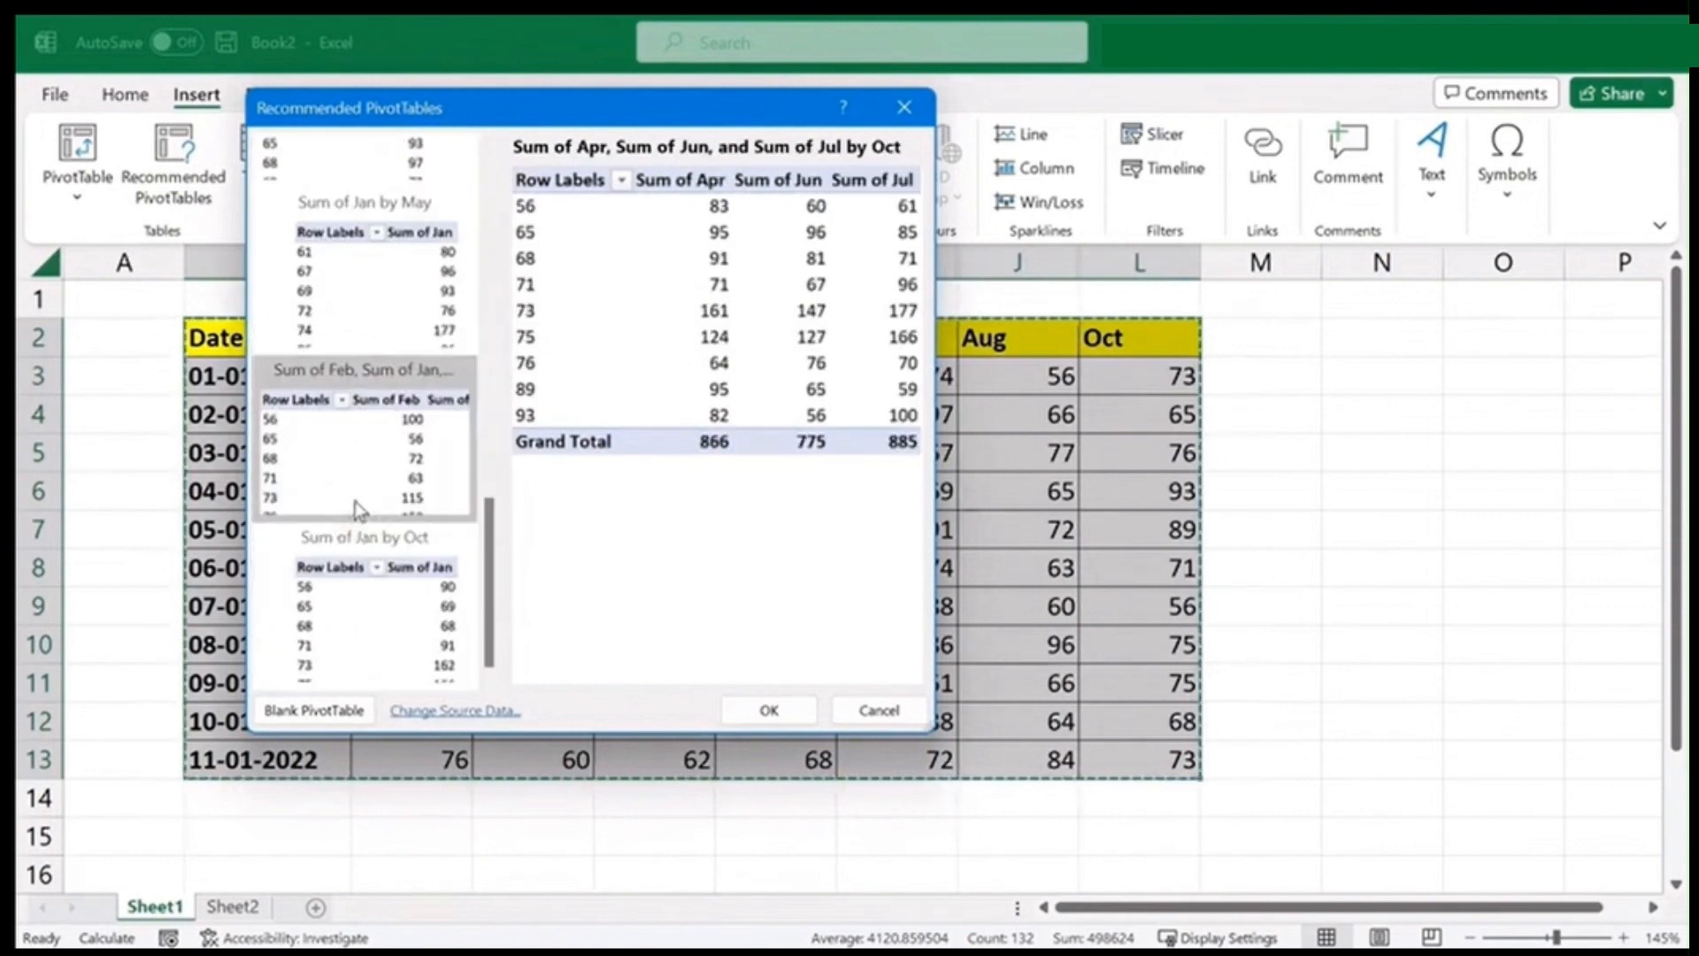
pyautogui.click(366, 451)
pyautogui.click(394, 598)
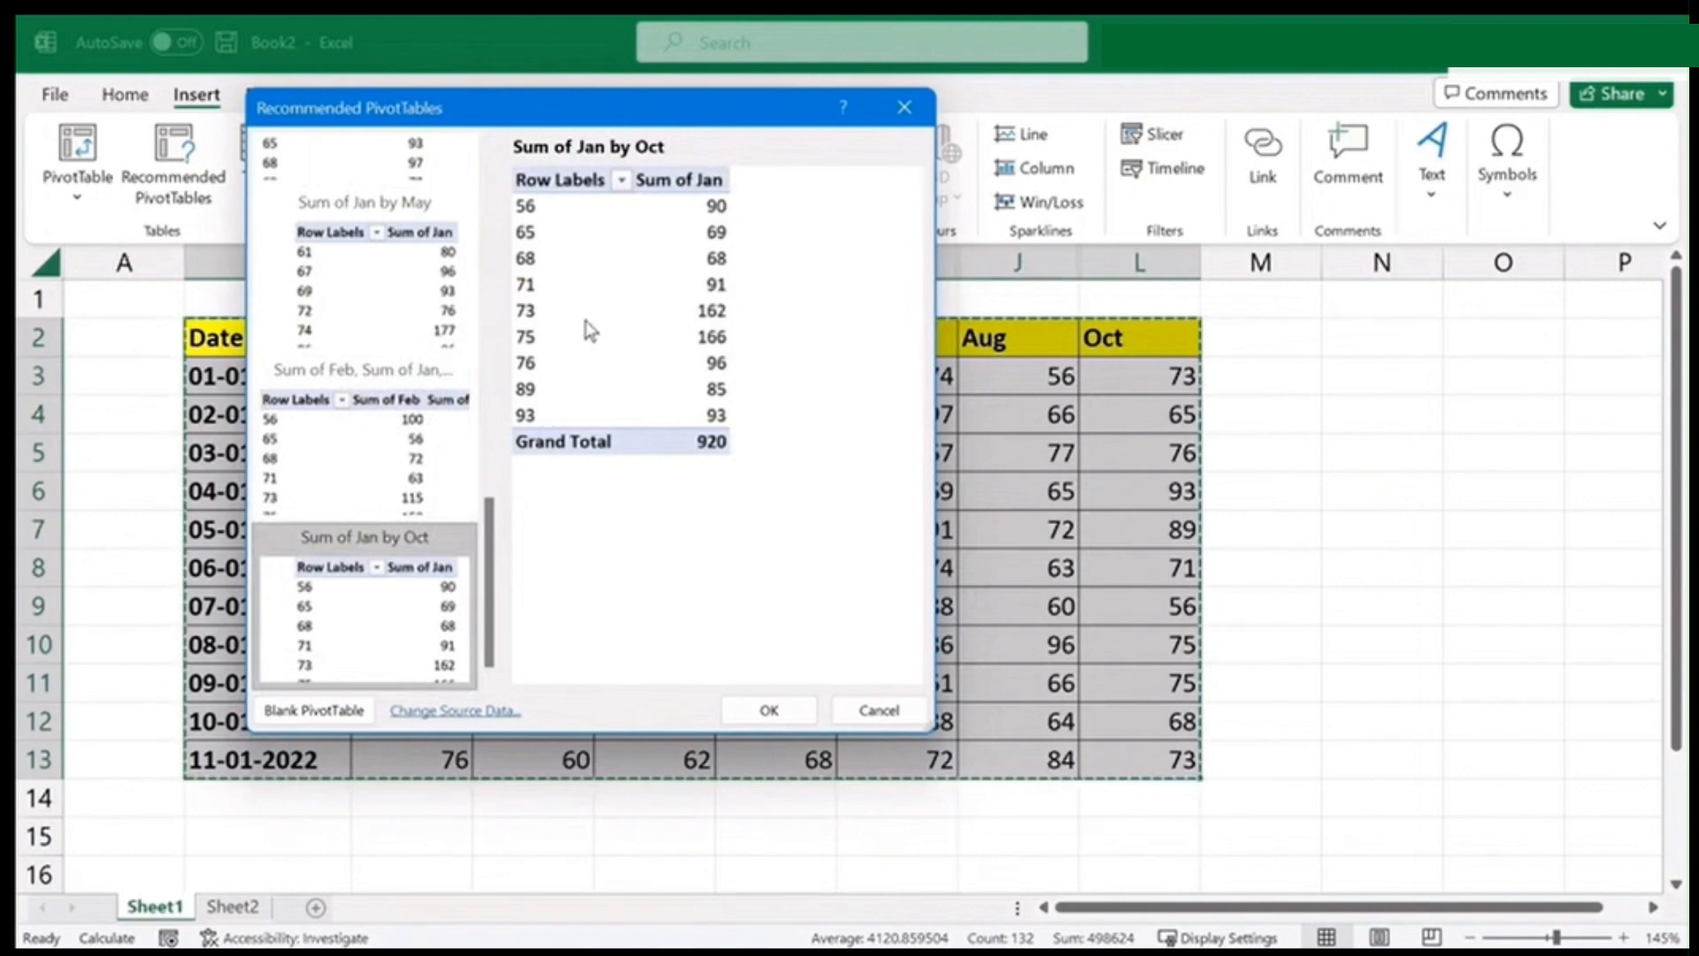
pyautogui.click(349, 464)
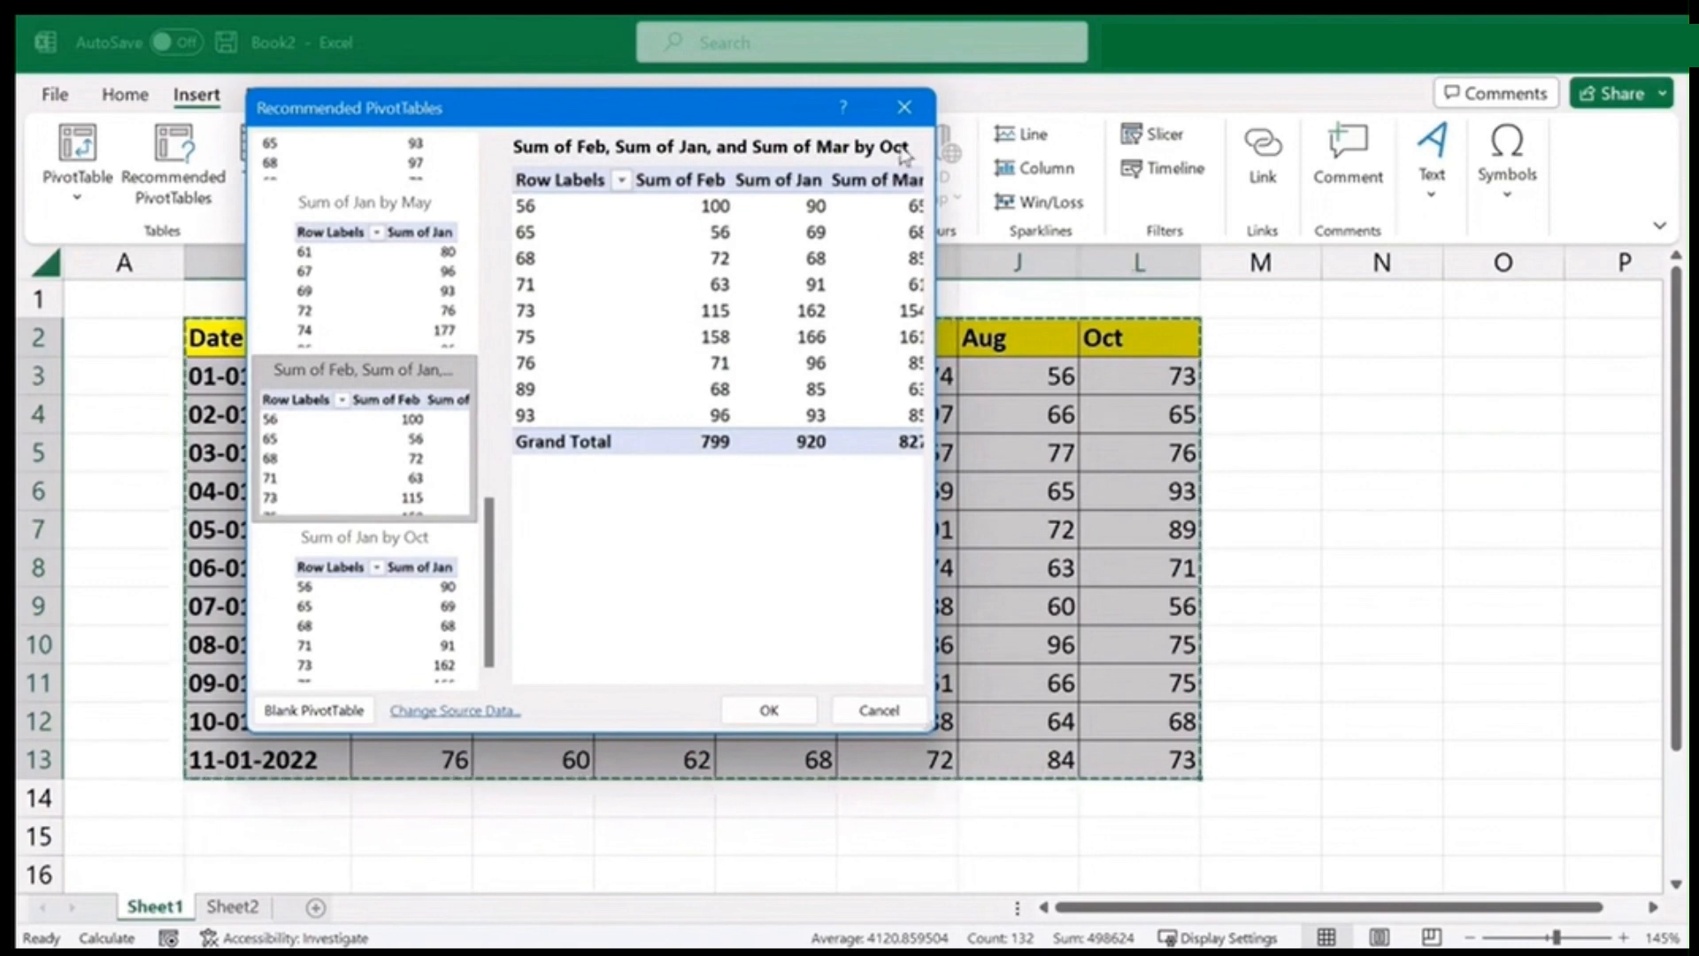
pyautogui.click(904, 107)
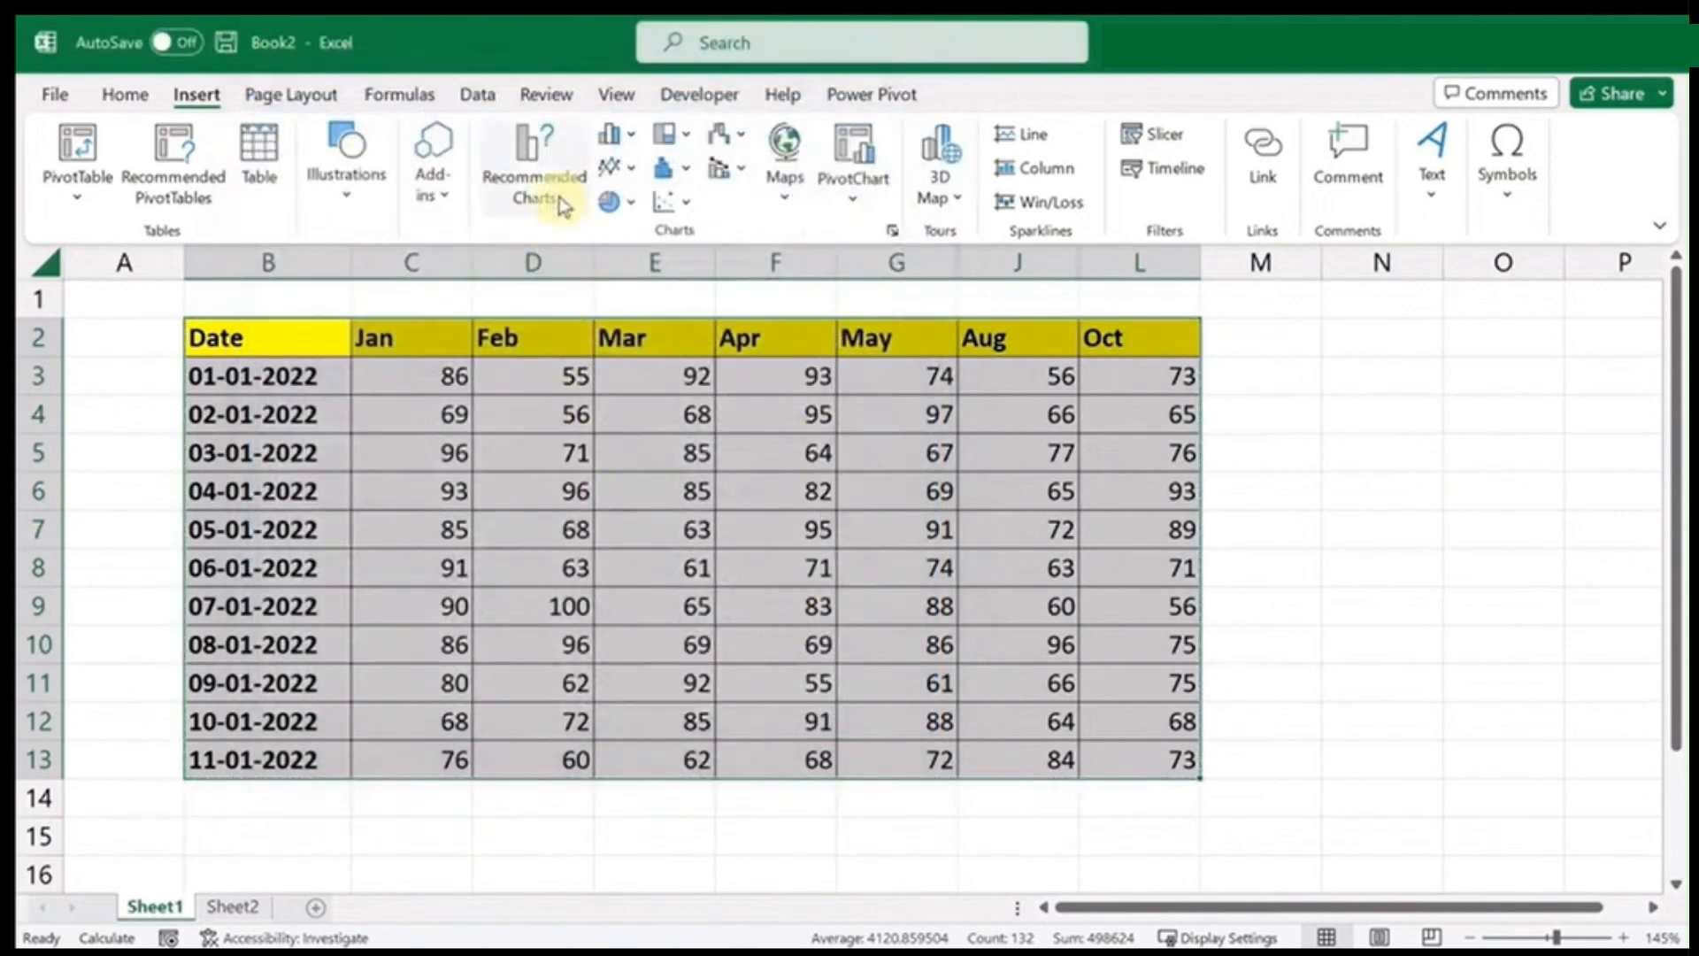
# Insert a Pareto chart from Recommended Charts, showing monthly totals Apr through Feb with a cumulative line
pyautogui.click(534, 147)
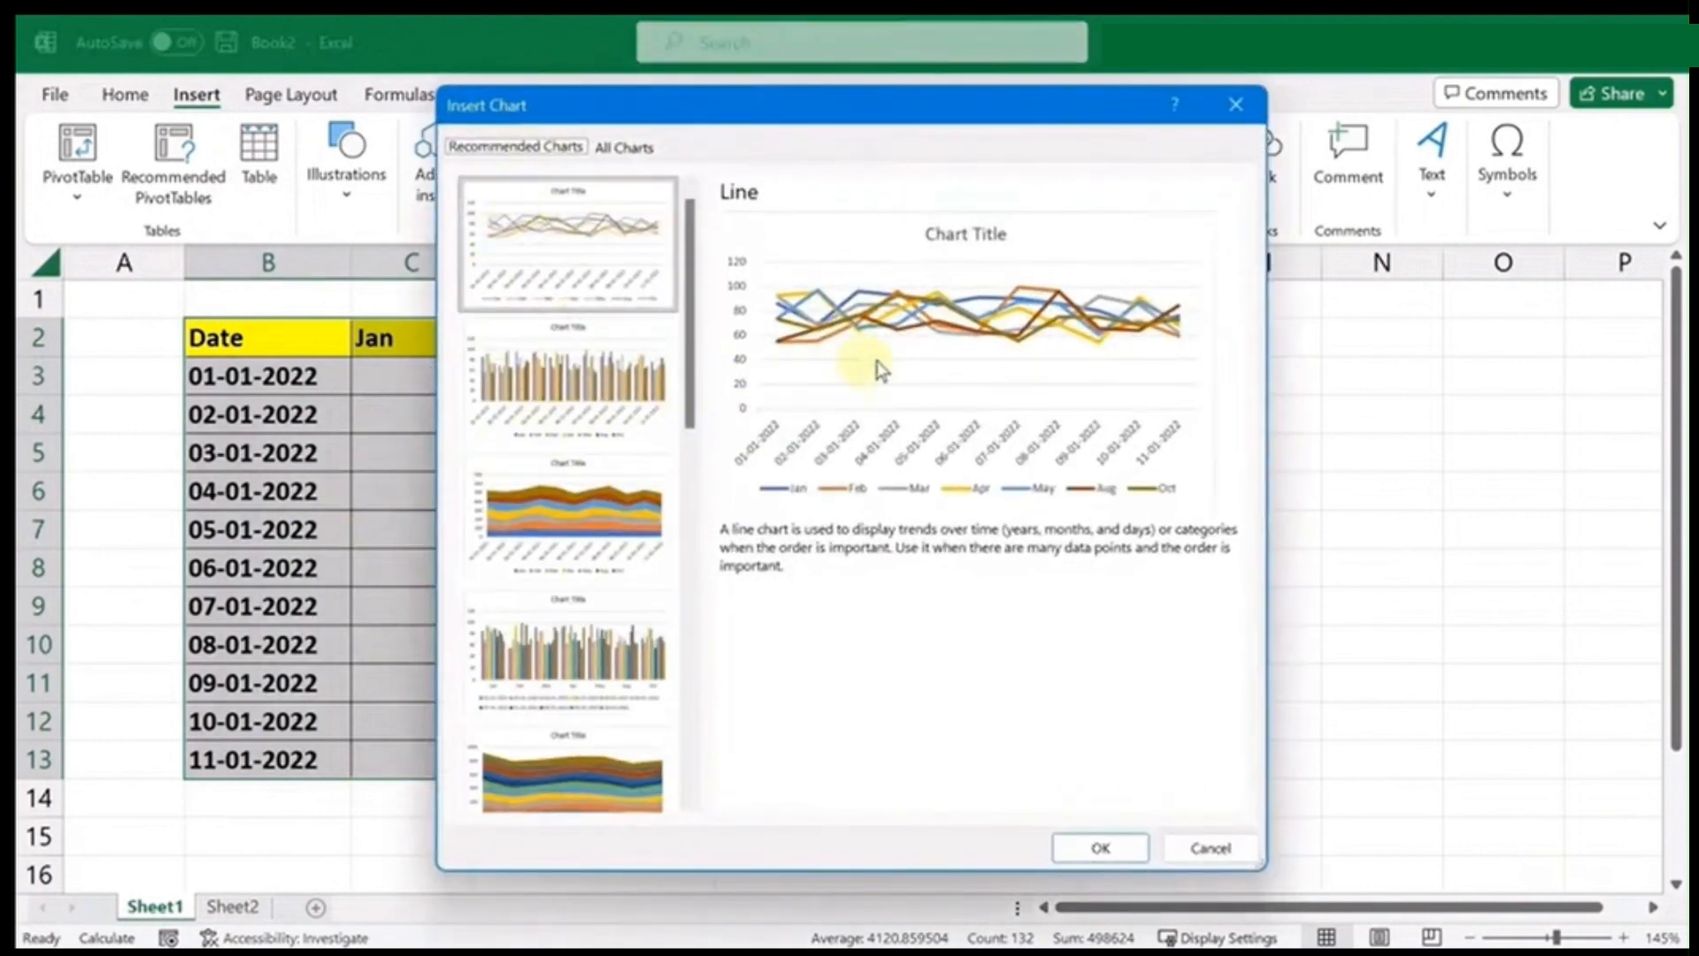
pyautogui.click(526, 363)
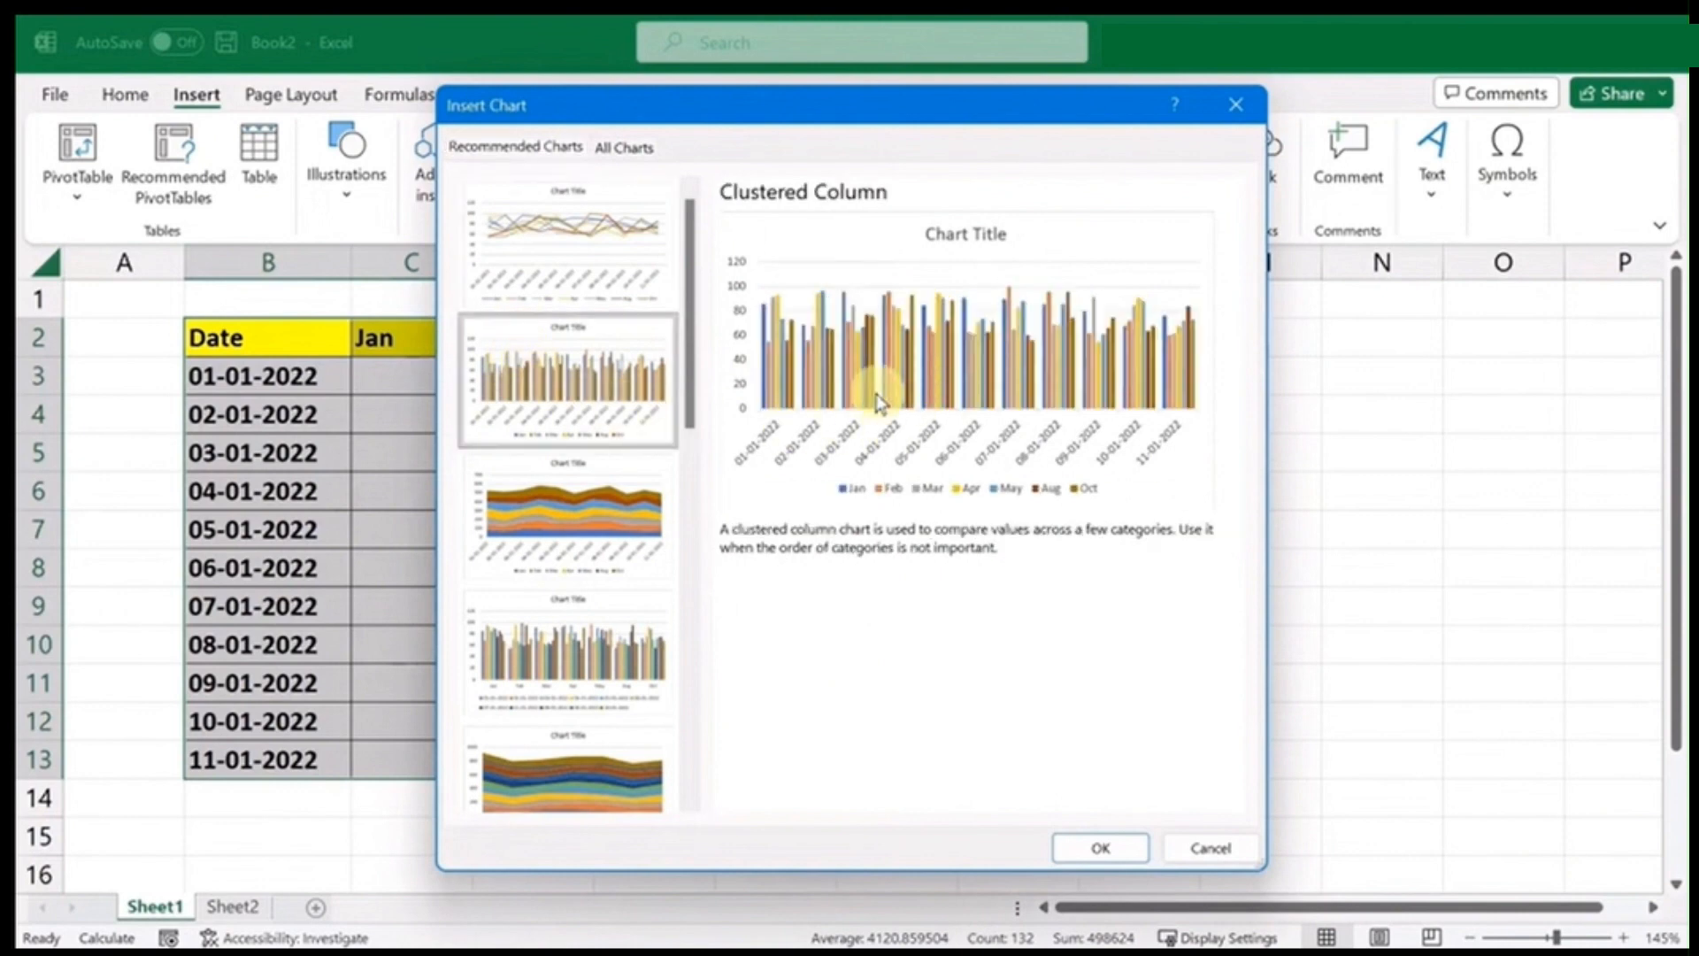
pyautogui.scroll(-5, 562, 691)
pyautogui.click(538, 724)
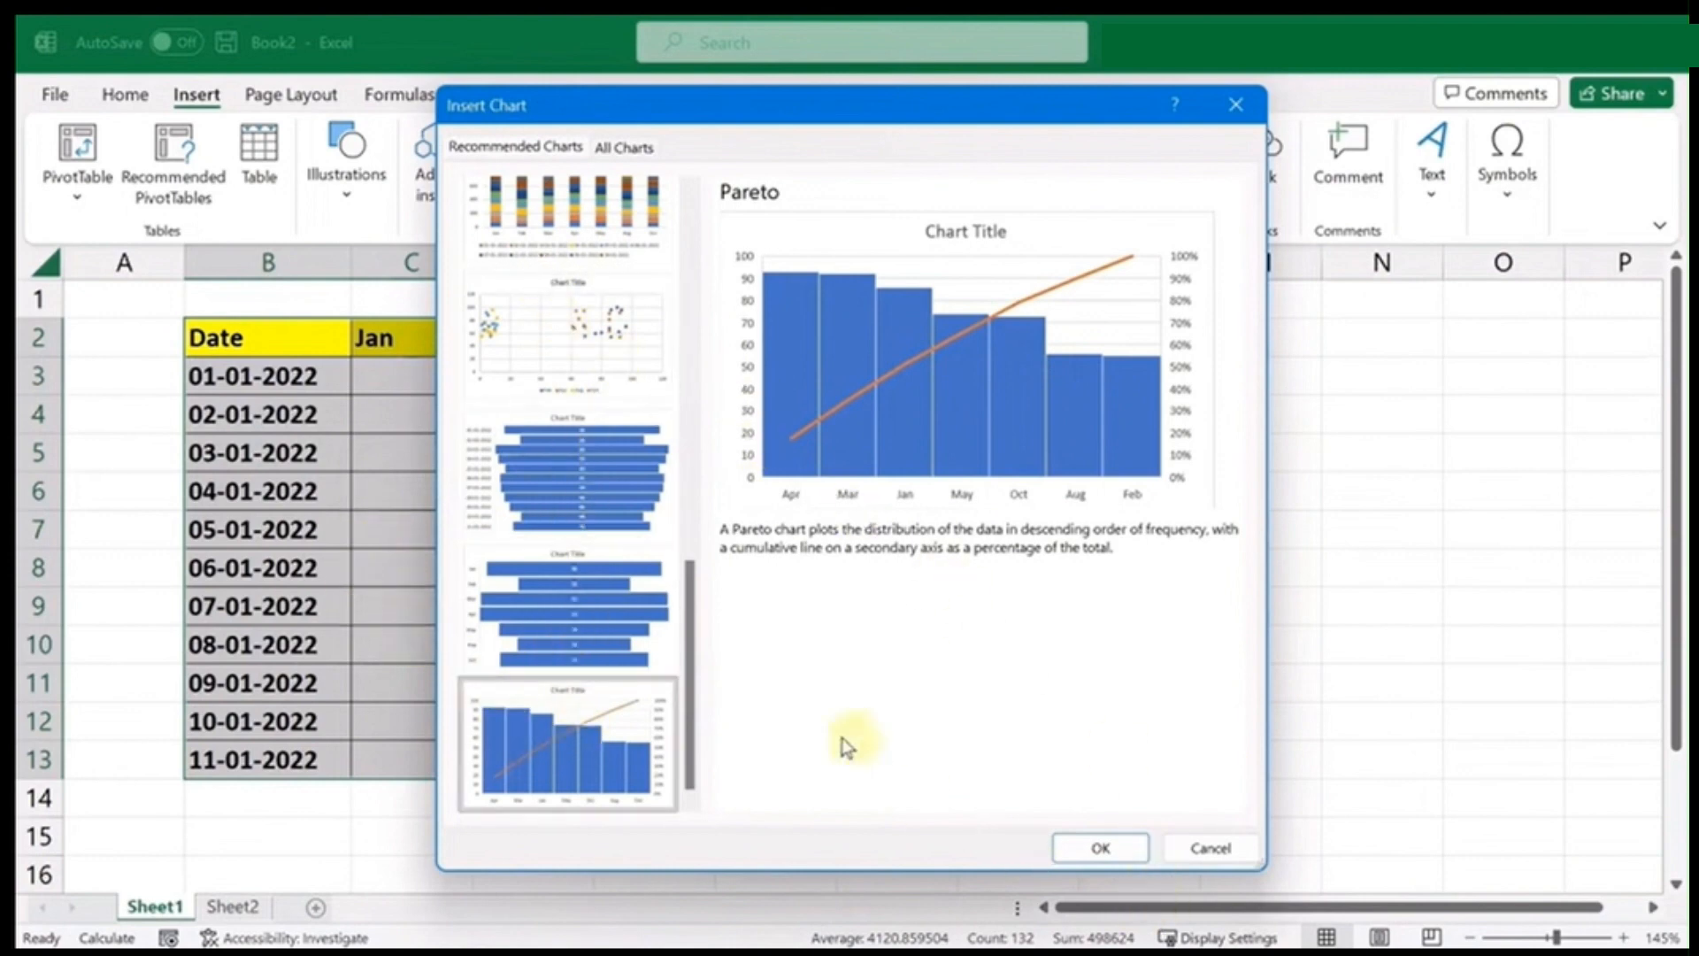
pyautogui.click(1100, 847)
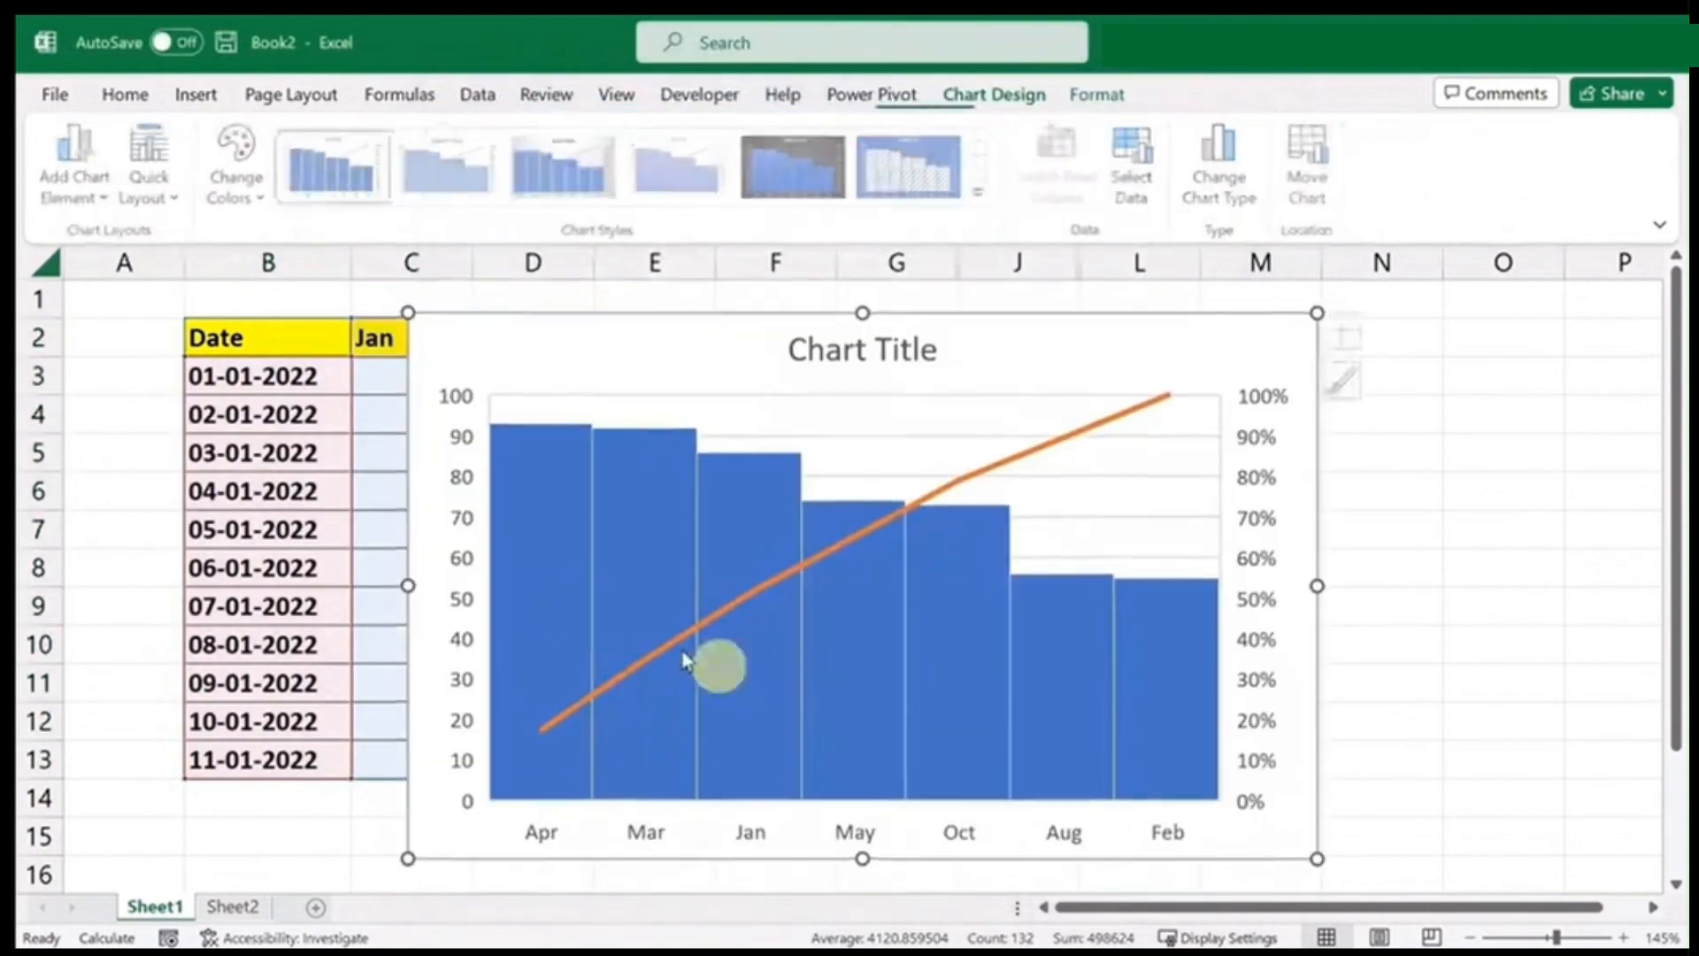